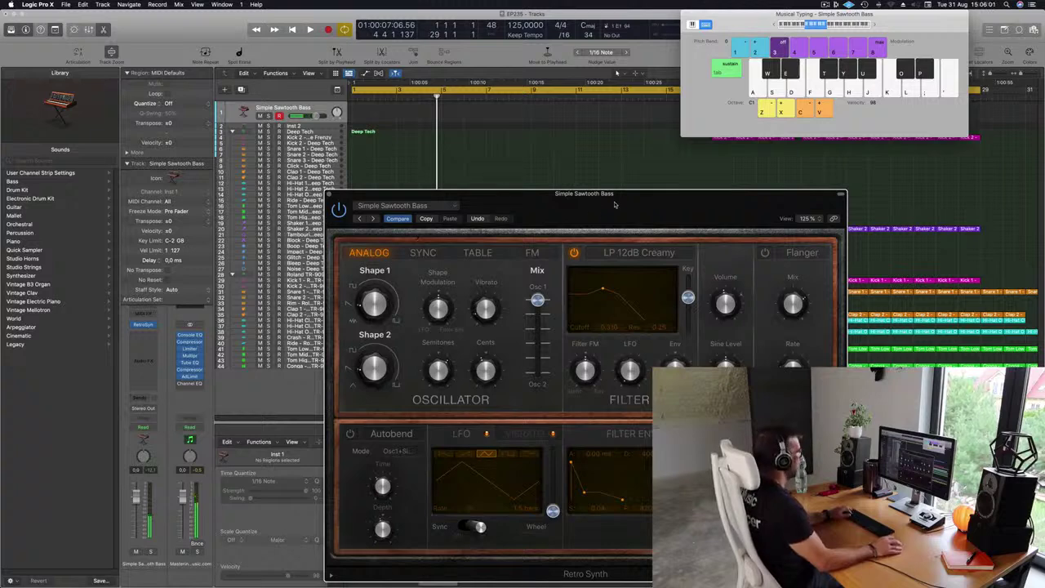
Step: Record a bass part on the Simple Sawtooth Bass track over bars 1 to 4, playing an E1 note at the start of each bar
left_click_drag(615, 204, 644, 191)
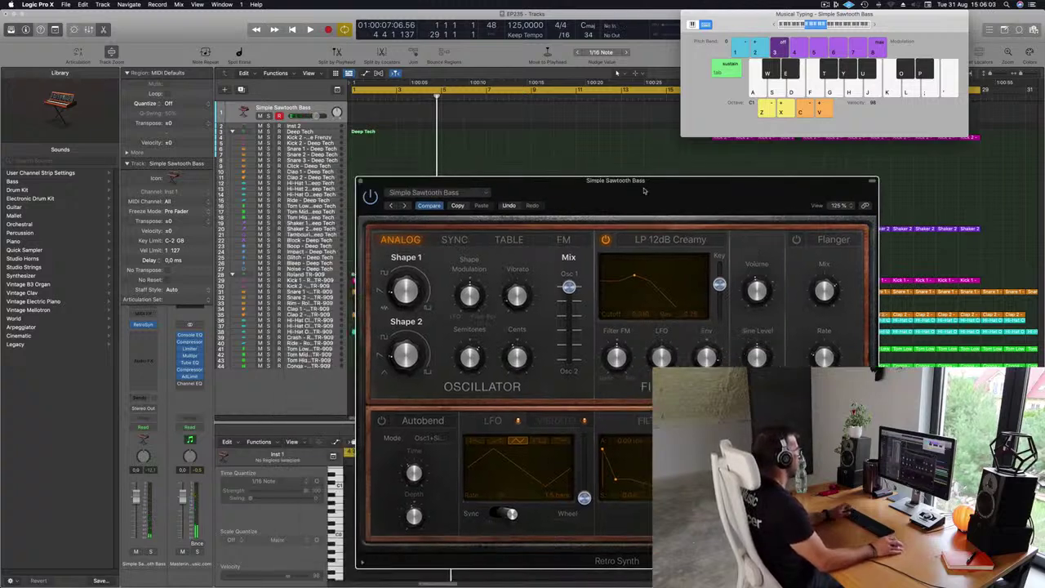
key("space")
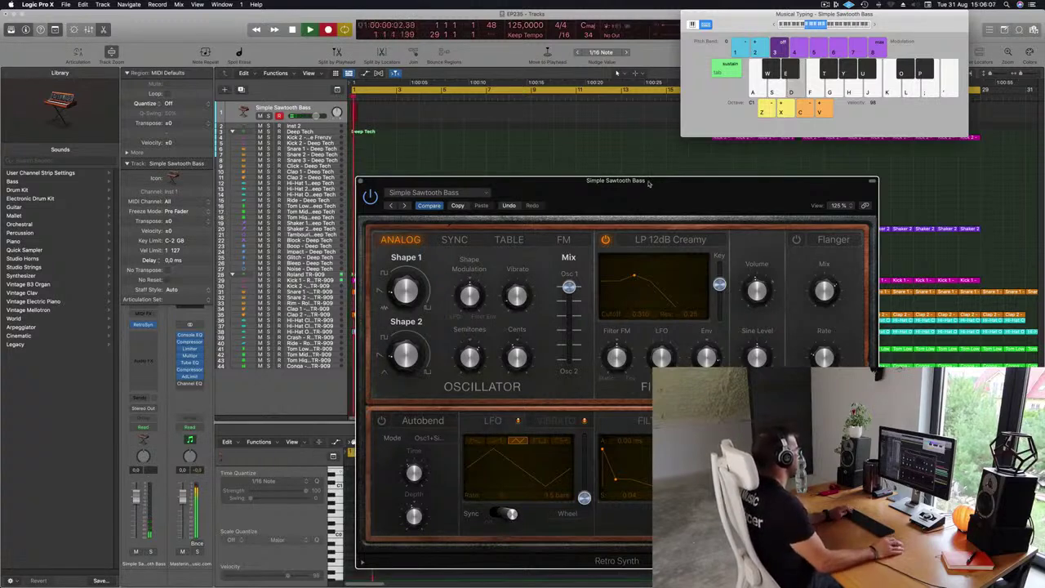
key("d")
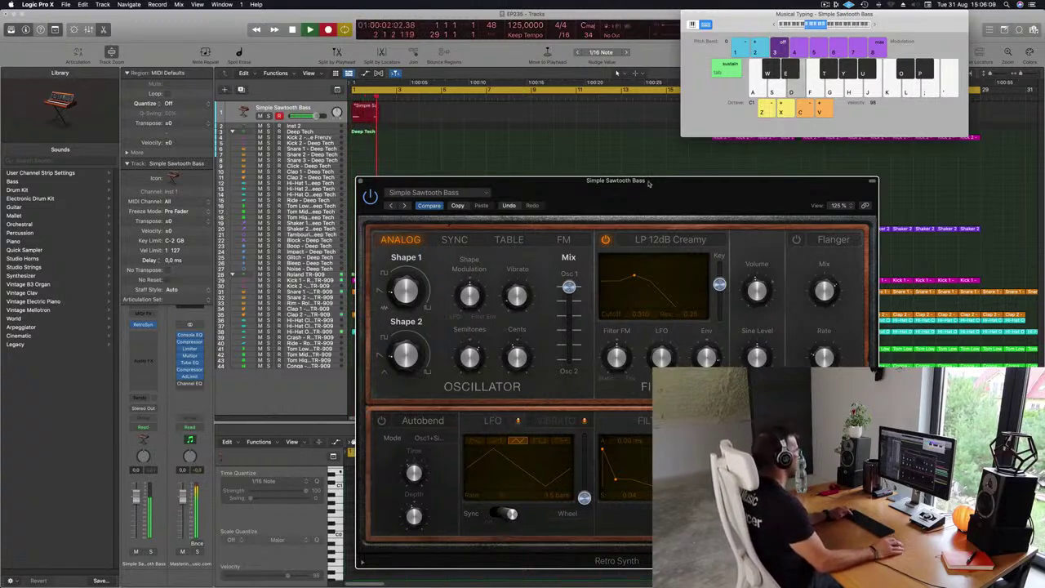
key("d")
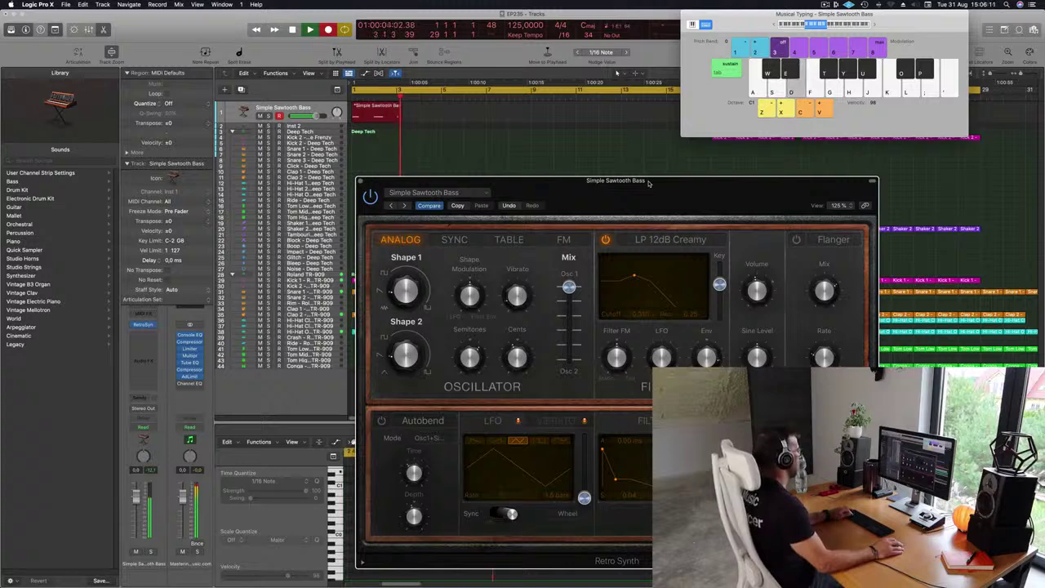
key("d")
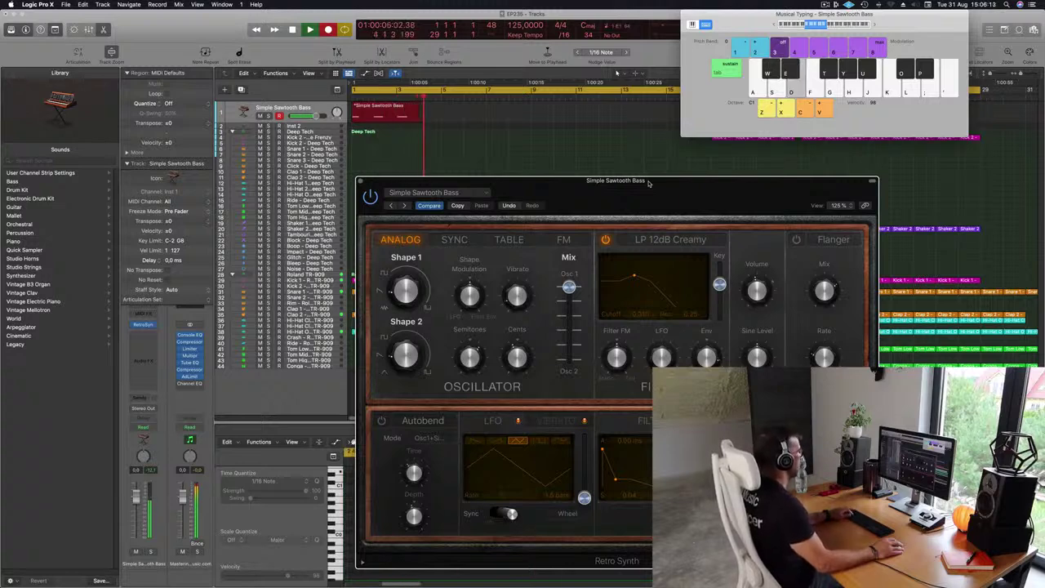
key("space")
Step: Move the synth window aside and open the recorded Simple Sawtooth Bass region in the Piano Roll
left_click_drag(572, 187, 1022, 248)
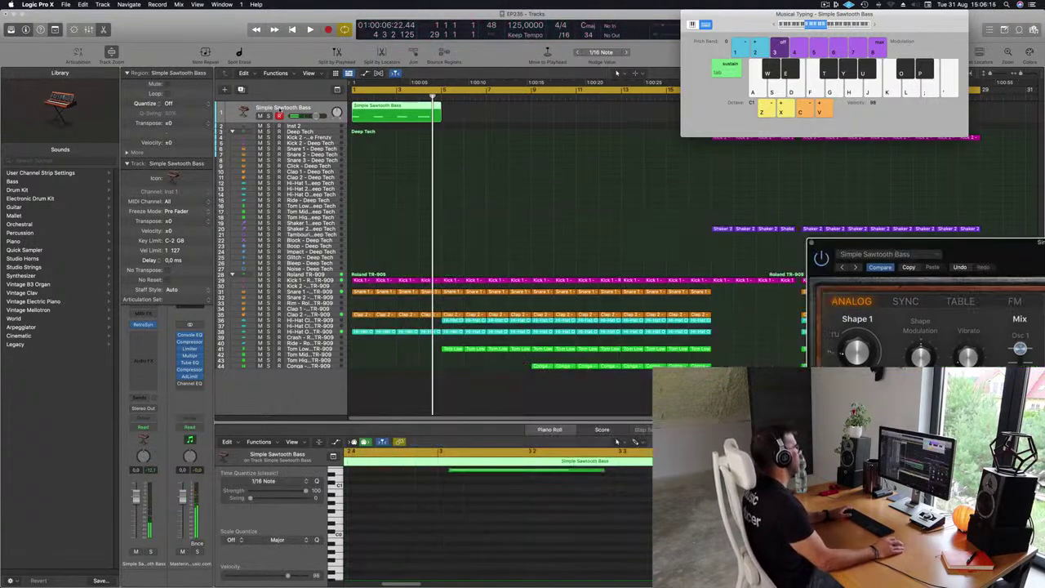
double_click(409, 109)
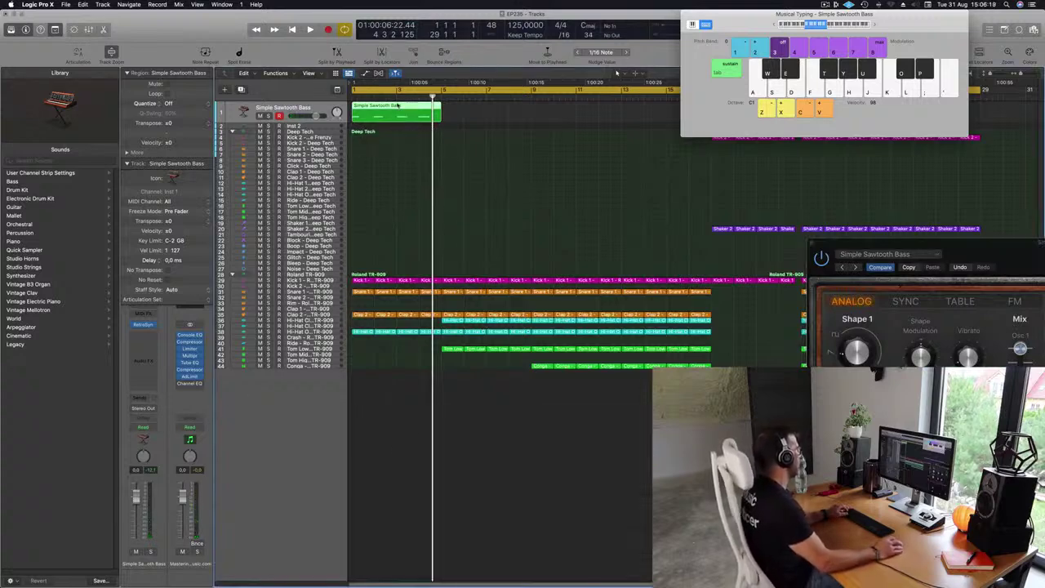
double_click(398, 105)
scroll(380, 504, "down", 5)
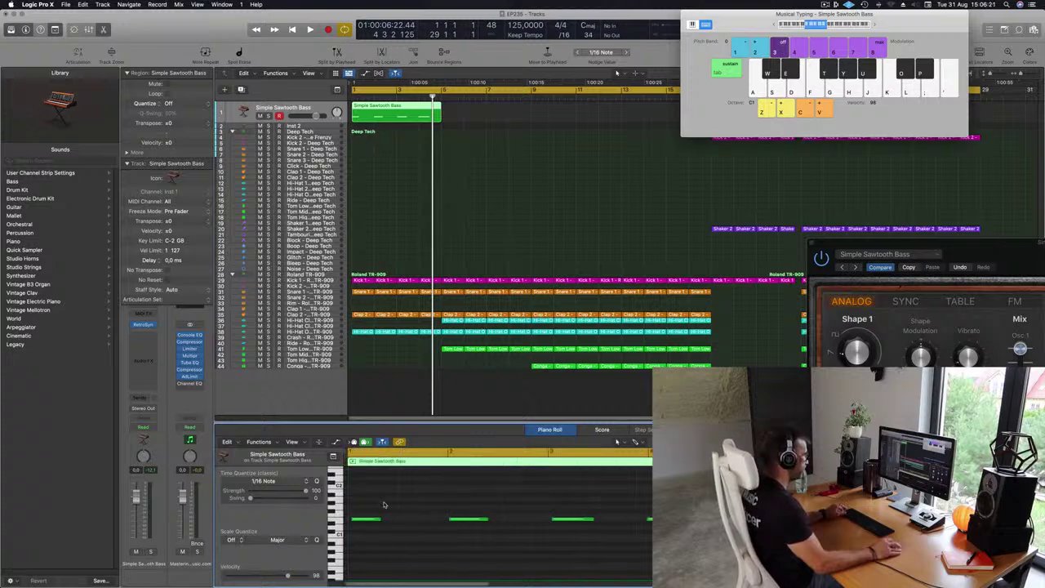
Step: Quantize the bass notes to 1/16 and lengthen the first three notes to about half a bar each
key("super+a")
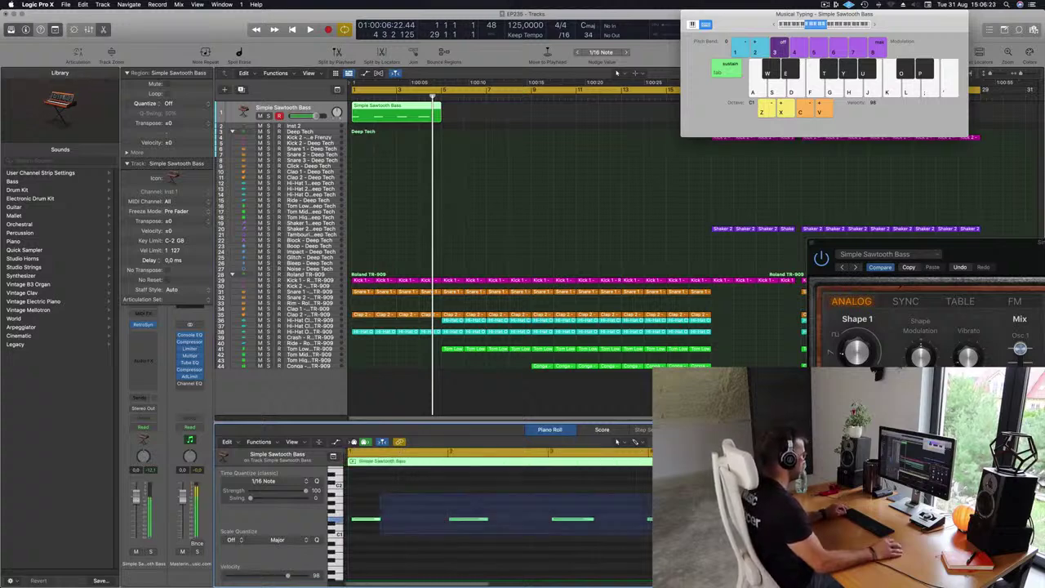
left_click_drag(405, 505, 347, 549)
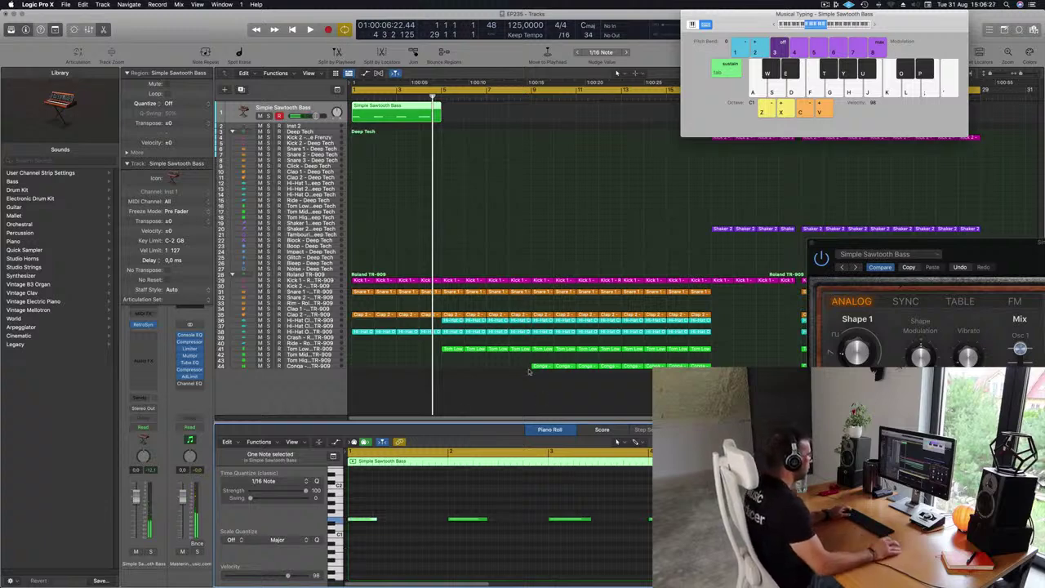
left_click_drag(374, 519, 496, 520)
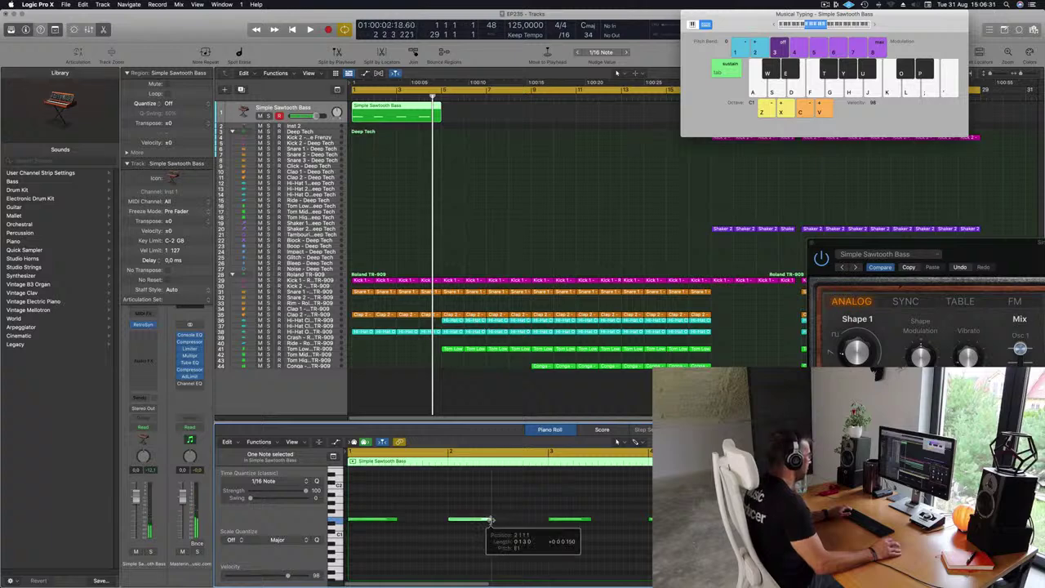
left_click_drag(589, 519, 600, 520)
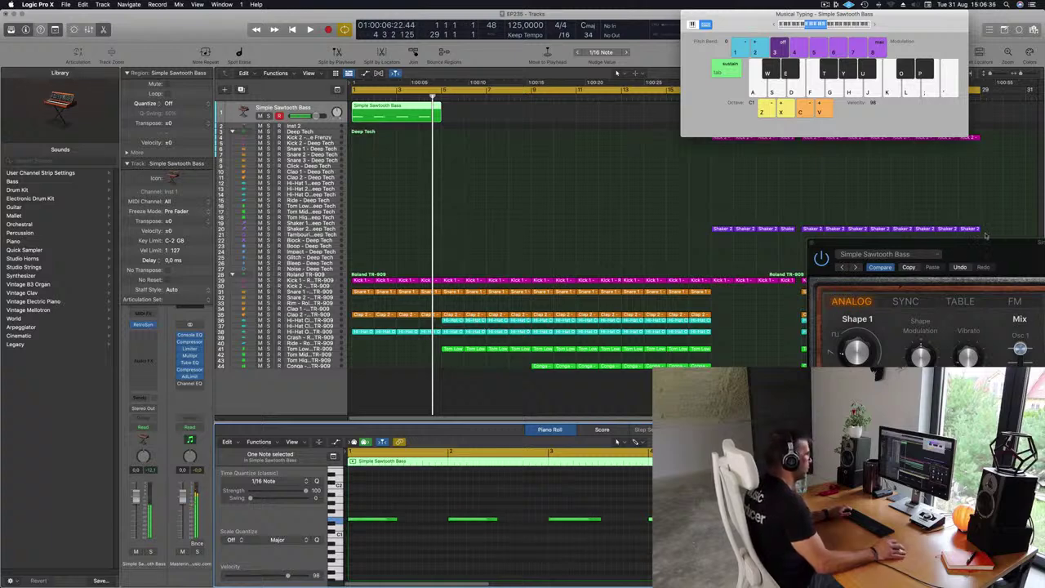
Step: Bring the synth window back into view and play the edited bass region from the start
left_click_drag(985, 236, 632, 181)
key("Return")
key("space")
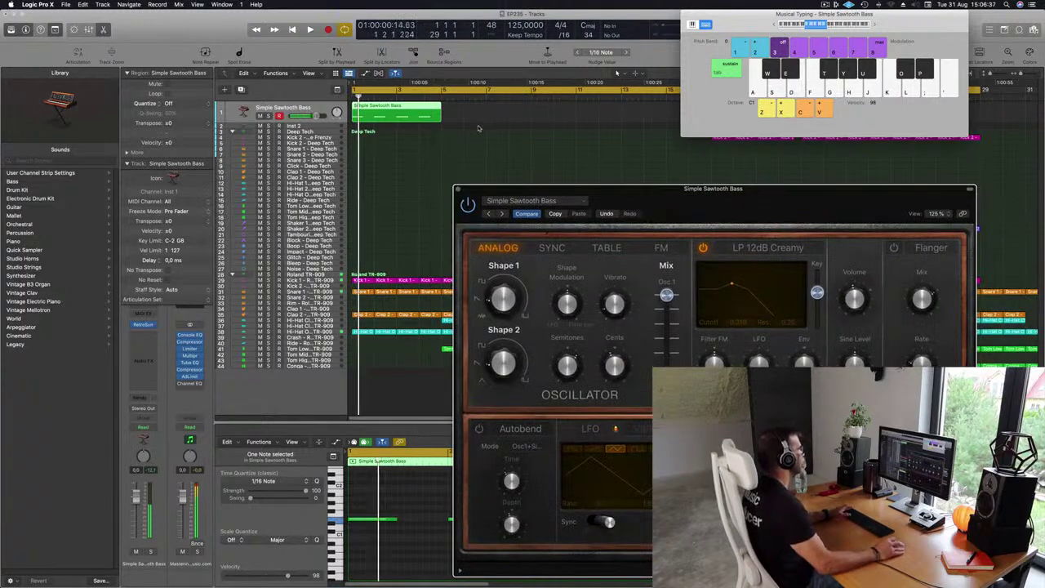
Step: Repeat the Simple Sawtooth Bass region three times so that the bass part fills bars 1 to 16
scroll(480, 128, "down", 2)
left_click_drag(754, 13, 961, 34)
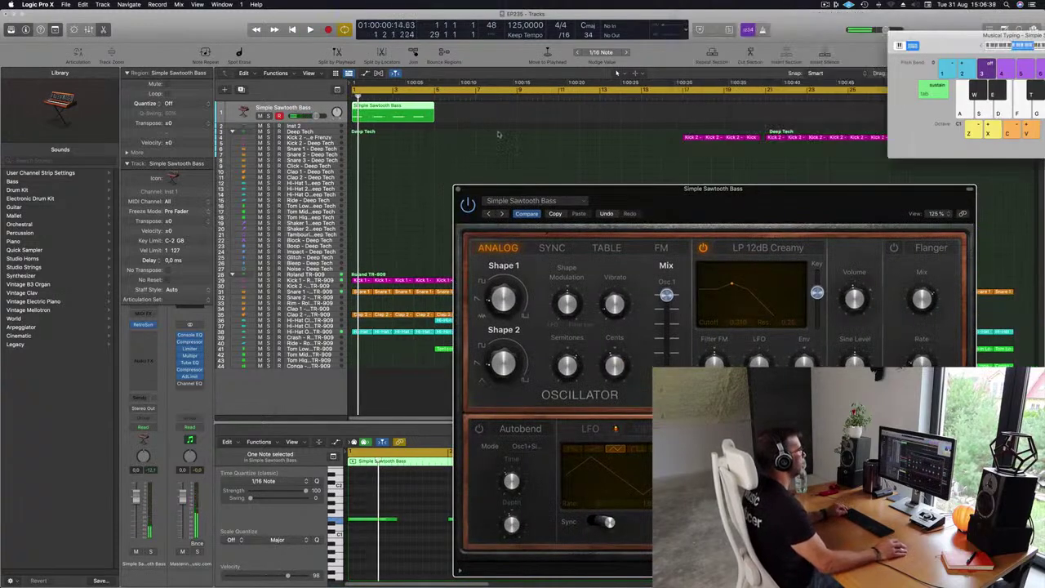
left_click(408, 113)
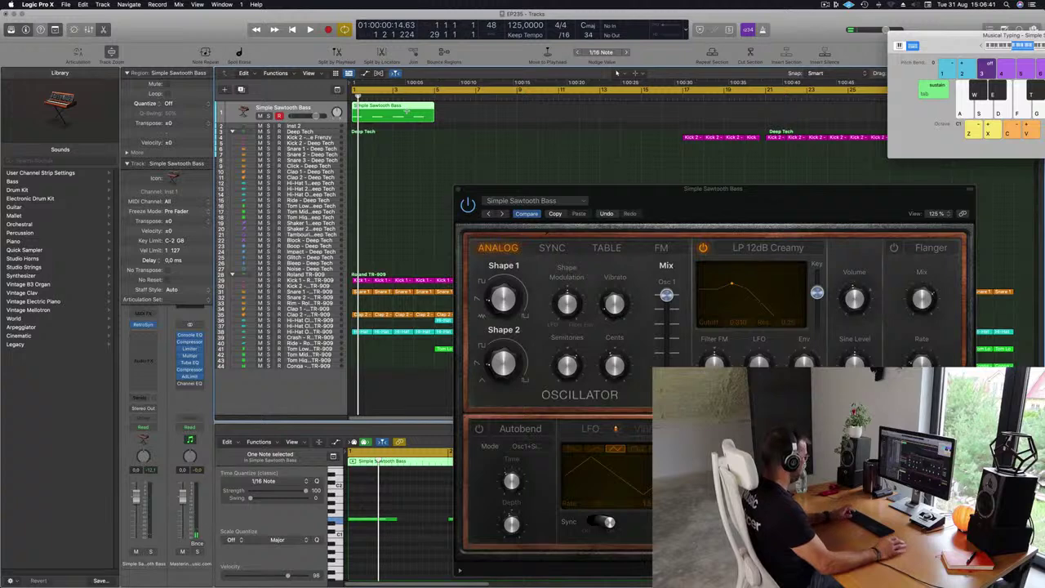
key("super+r")
key("super+r")
key("super+r")
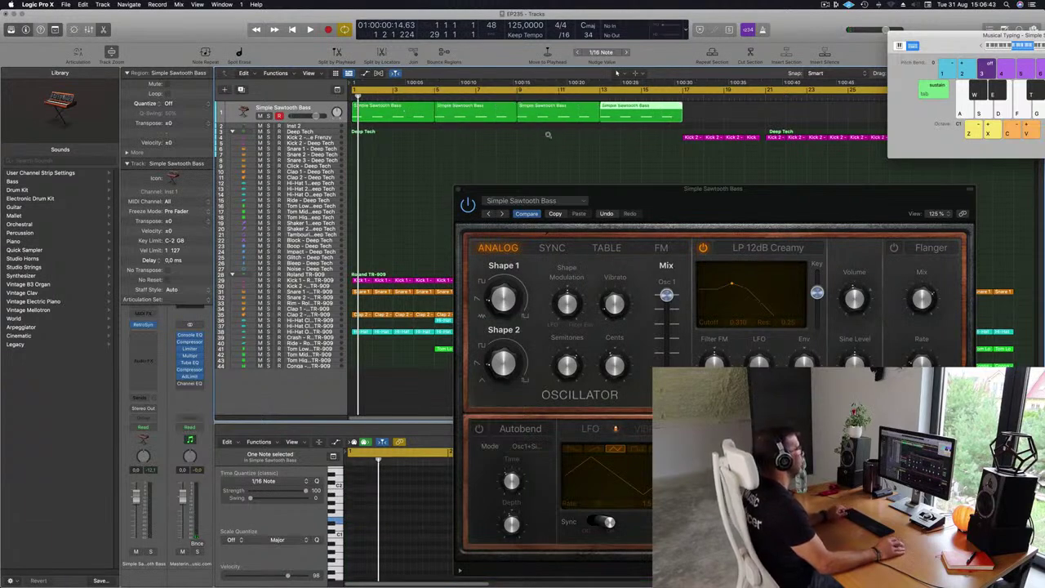
Step: Move the Musical Typing keyboard clear of the ruler and shorten the cycle range to end at bar 17
left_click_drag(936, 37, 762, 163)
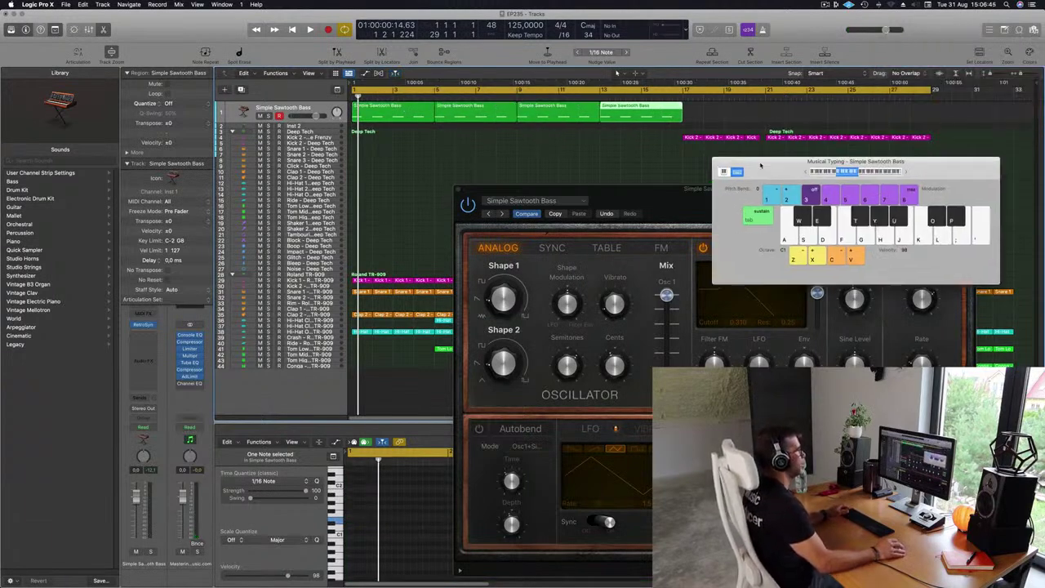
left_click_drag(934, 90, 683, 122)
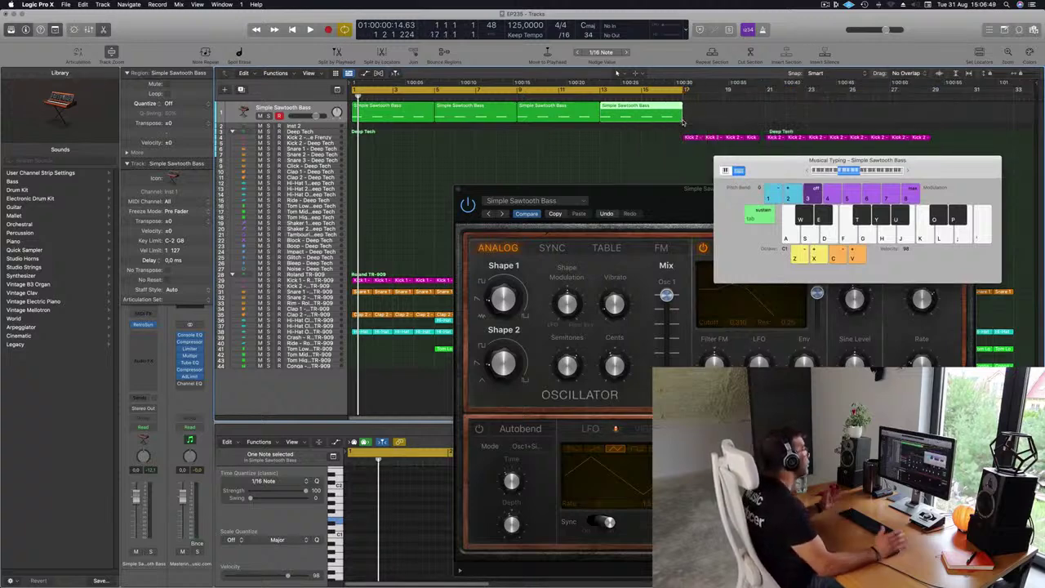
left_click_drag(666, 189, 697, 147)
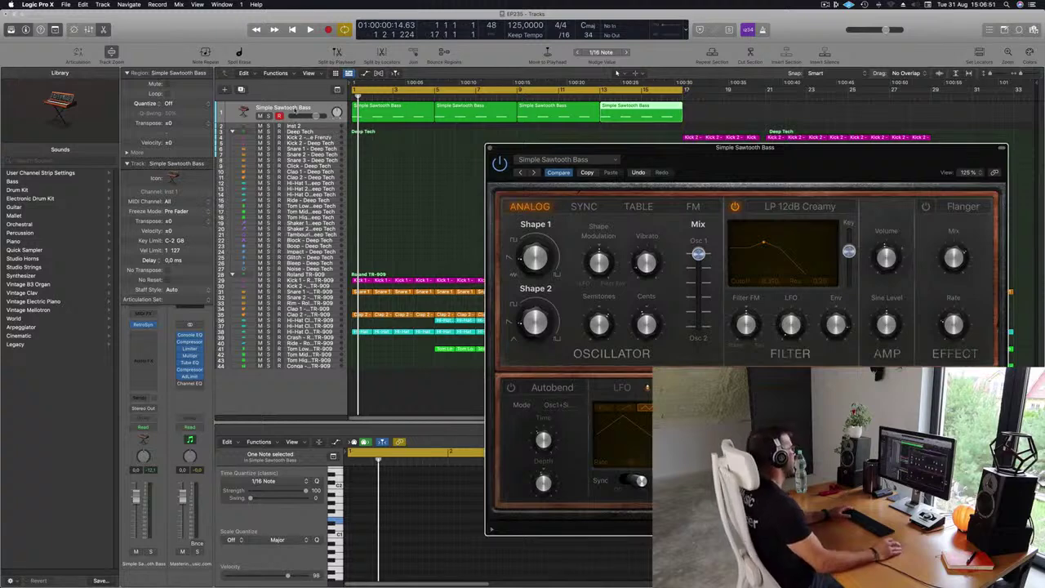
Step: Enlarge the height of the Simple Sawtooth Bass track and play the looped bass part
left_click(298, 119)
left_click_drag(298, 123, 289, 261)
left_click_drag(771, 155, 732, 128)
key("space")
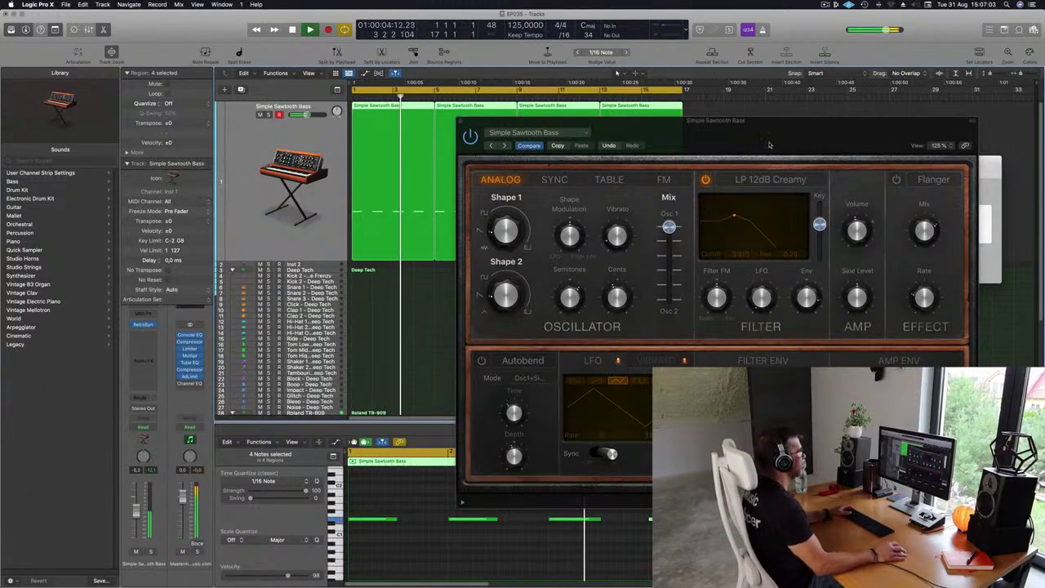
Step: Try longer attack times on the Retro Synth's amp envelope while the loop plays
left_click_drag(768, 145, 642, 96)
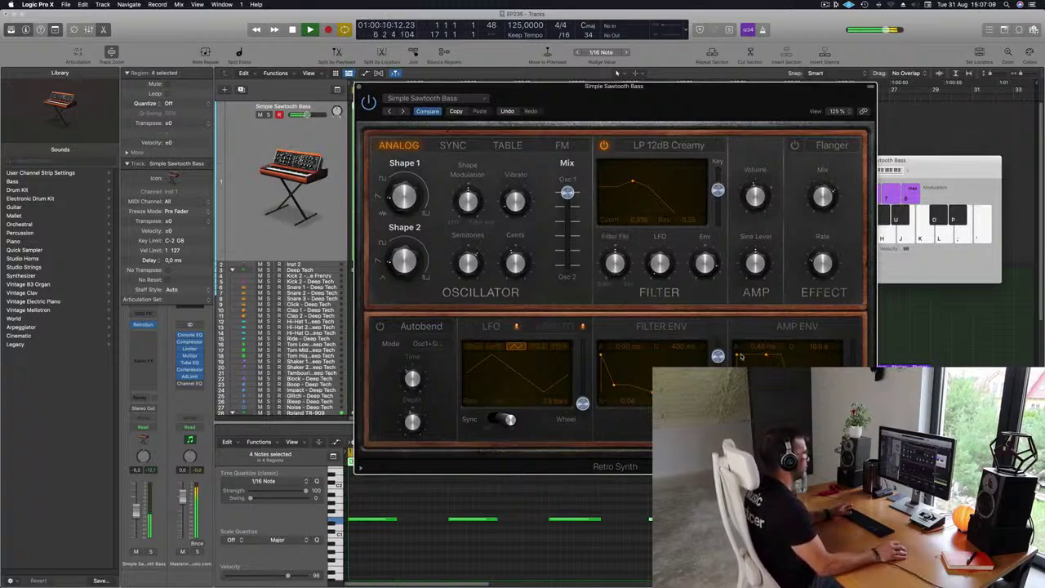
left_click_drag(688, 136, 782, 145)
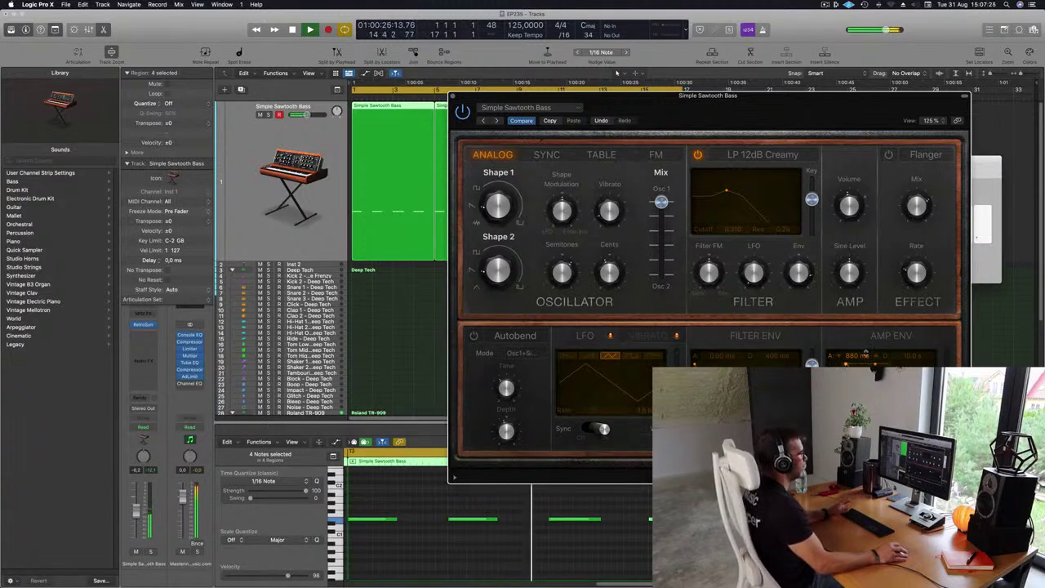
left_click_drag(867, 356, 877, 359)
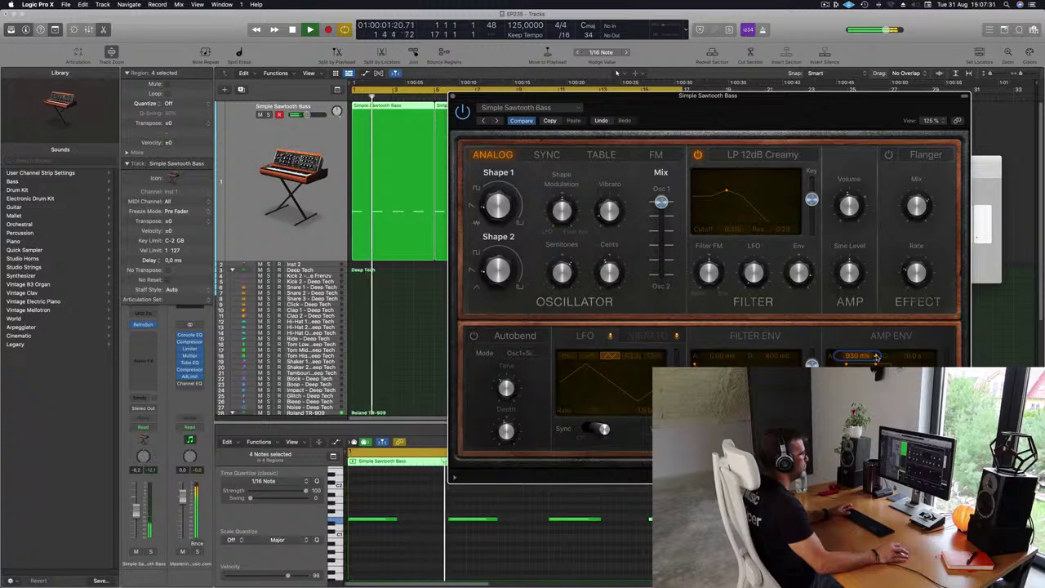
left_click_drag(876, 357, 874, 368)
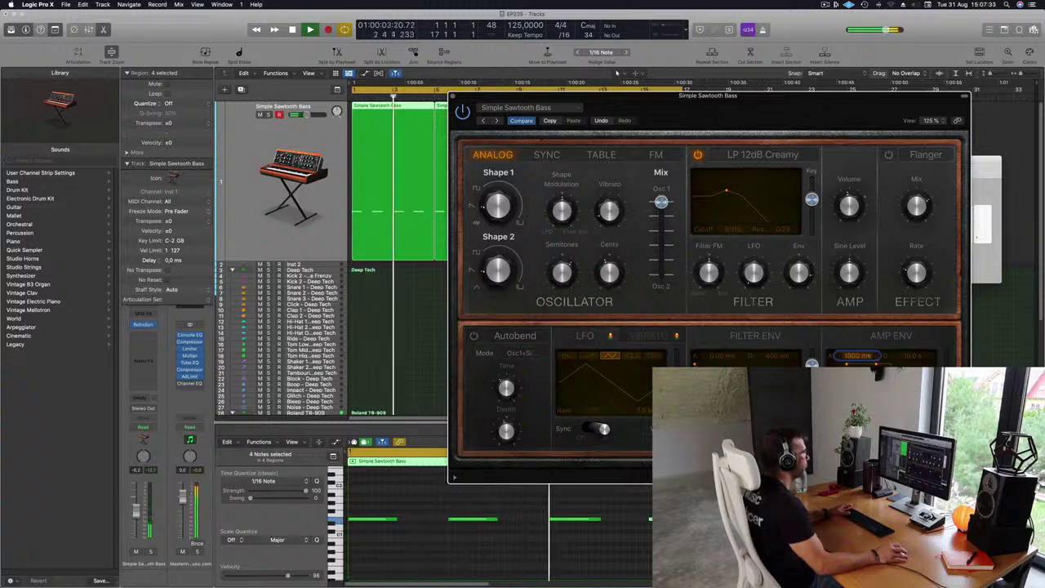
type("19")
key("Return")
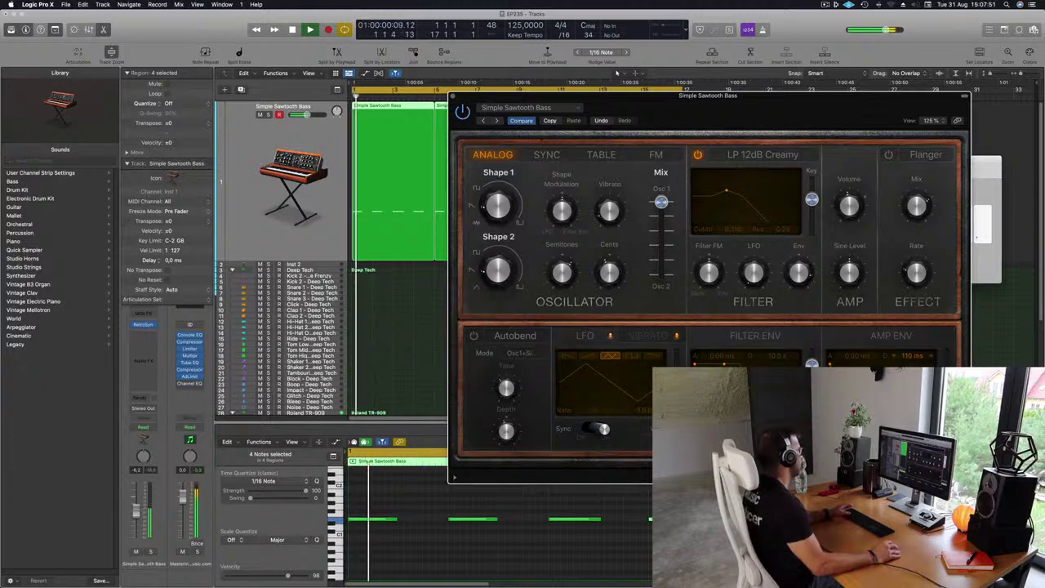
Step: Raise the bass track's volume to -1.6 dB and adjust the Retro Synth's amp envelope while auditioning the loop
left_click(296, 459)
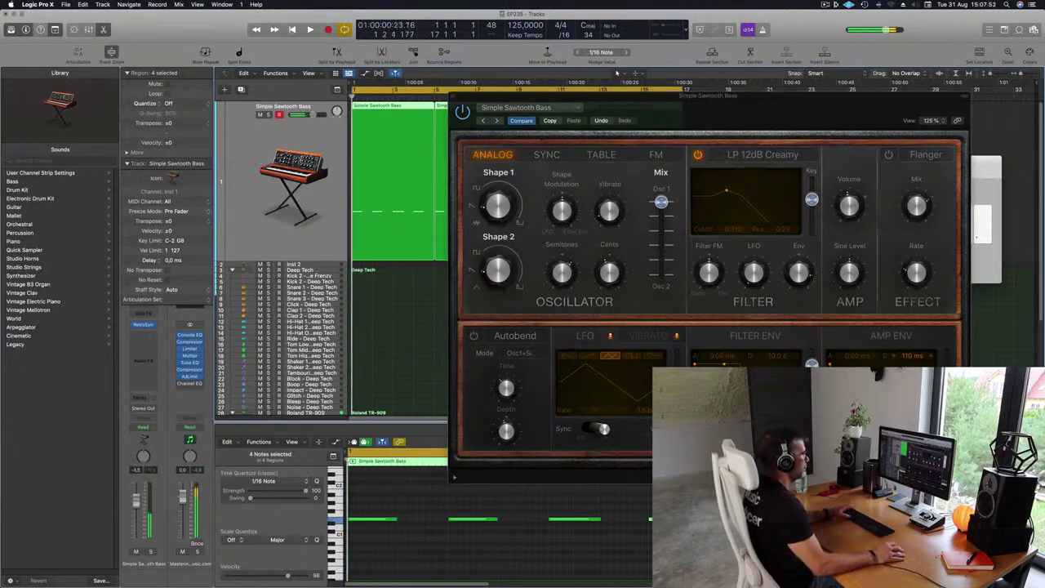
left_click(888, 390)
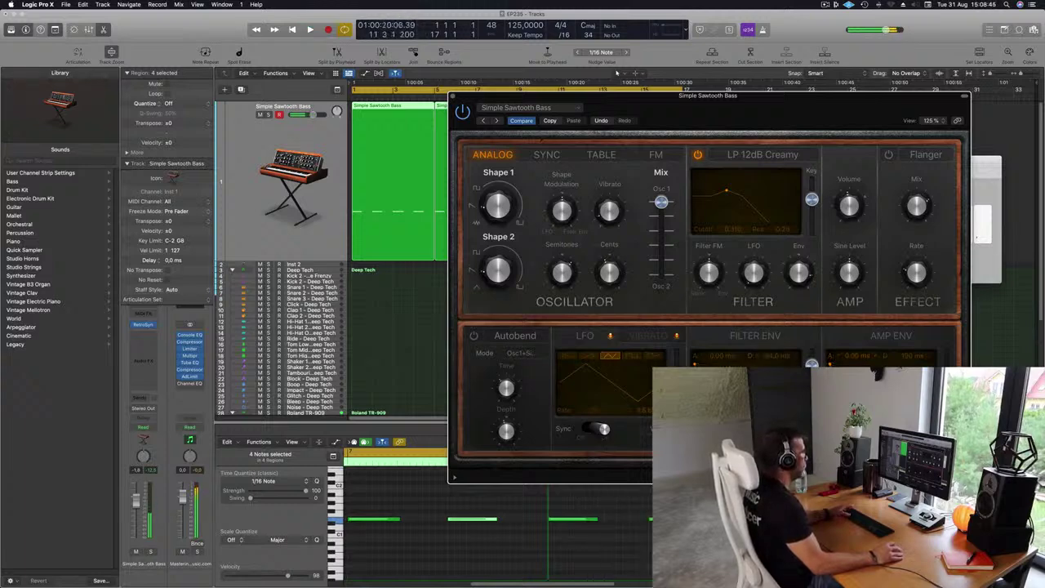
key("space")
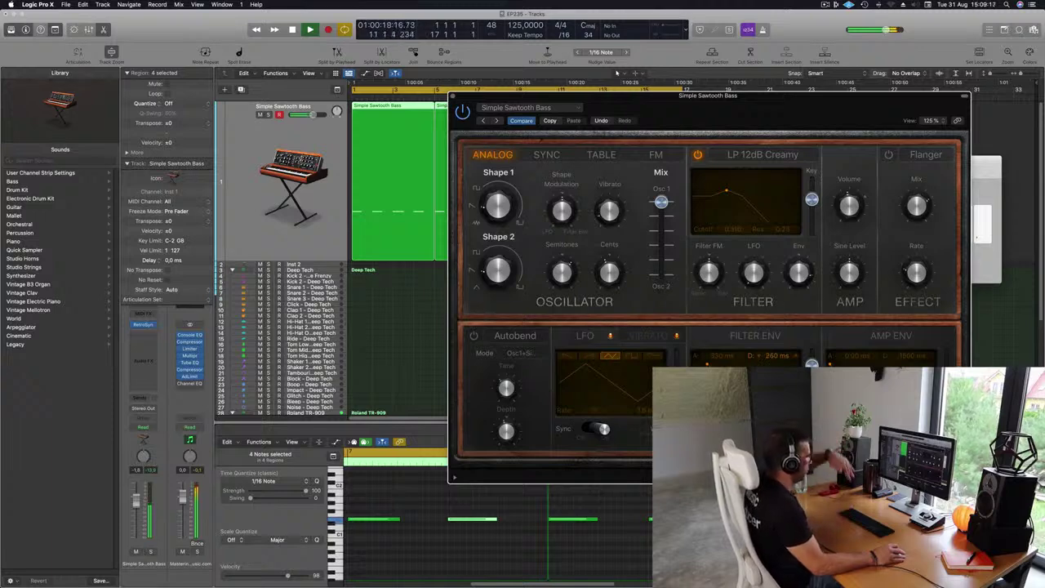
Step: Fine-tune a short attack of about 17 ms on the Retro Synth's amp envelope during playback
left_click_drag(734, 116, 695, 99)
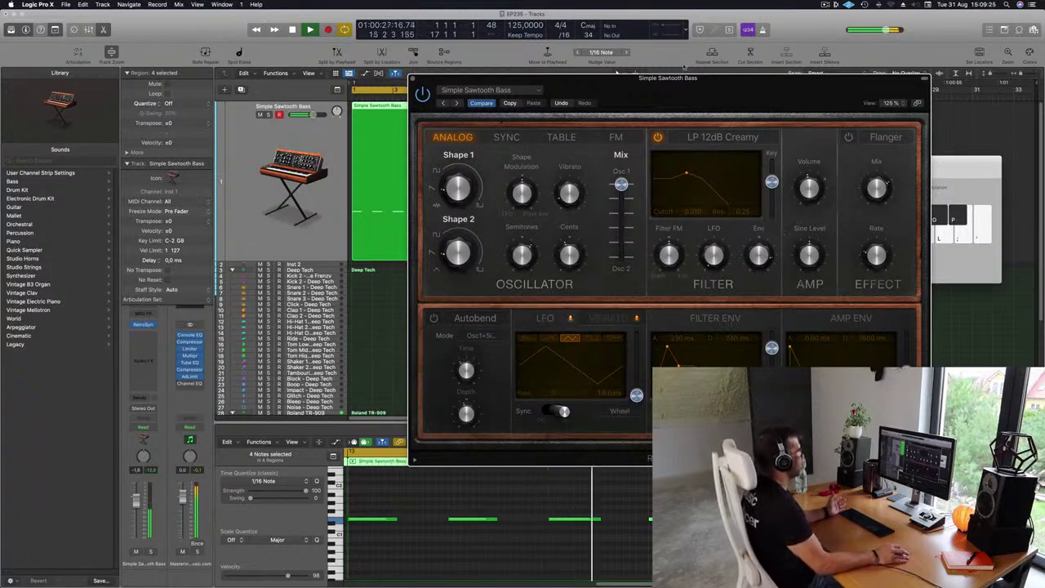
mouse_move(703, 78)
left_mouse_down()
mouse_move(758, 70)
mouse_move(628, 86)
mouse_move(706, 92)
left_mouse_up()
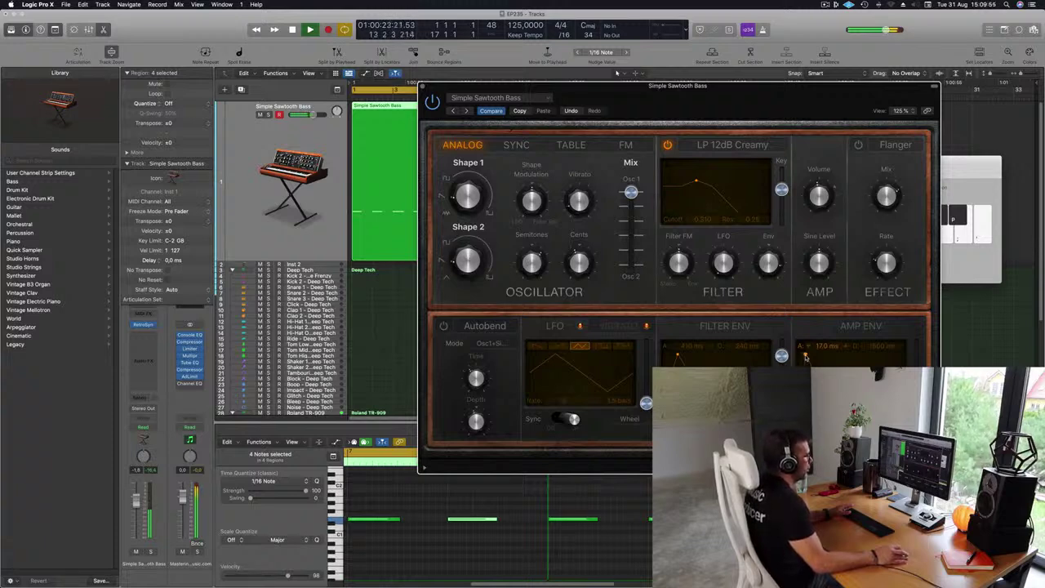
mouse_move(806, 356)
left_mouse_down()
mouse_move(798, 359)
mouse_move(805, 357)
left_mouse_up()
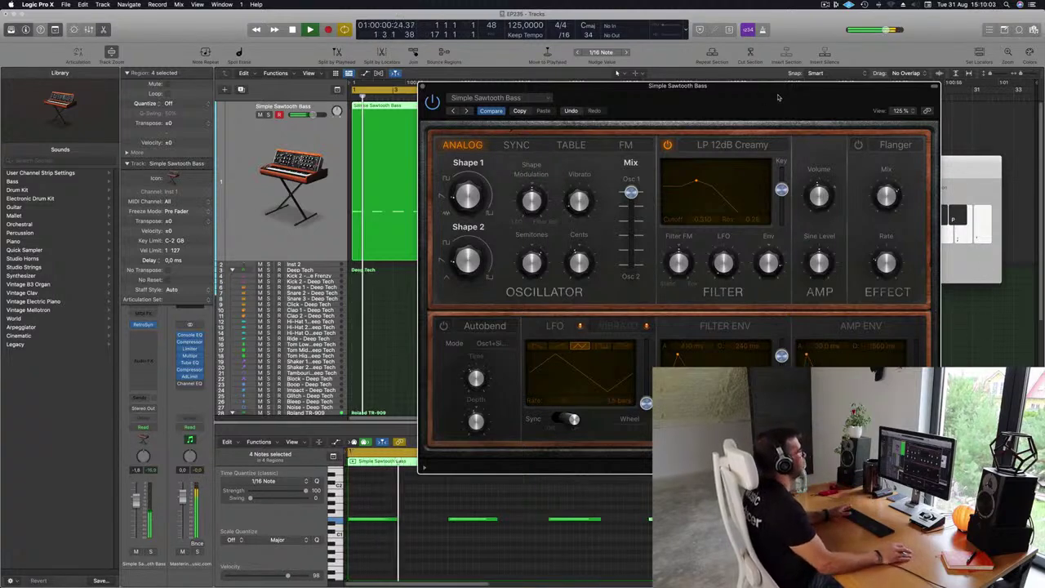
Step: Adjust the Retro Synth's Filter FM amount and lower its filter cutoff to about 0.21, and close the synth window
left_click_drag(779, 95, 788, 92)
left_click_drag(688, 261, 690, 270)
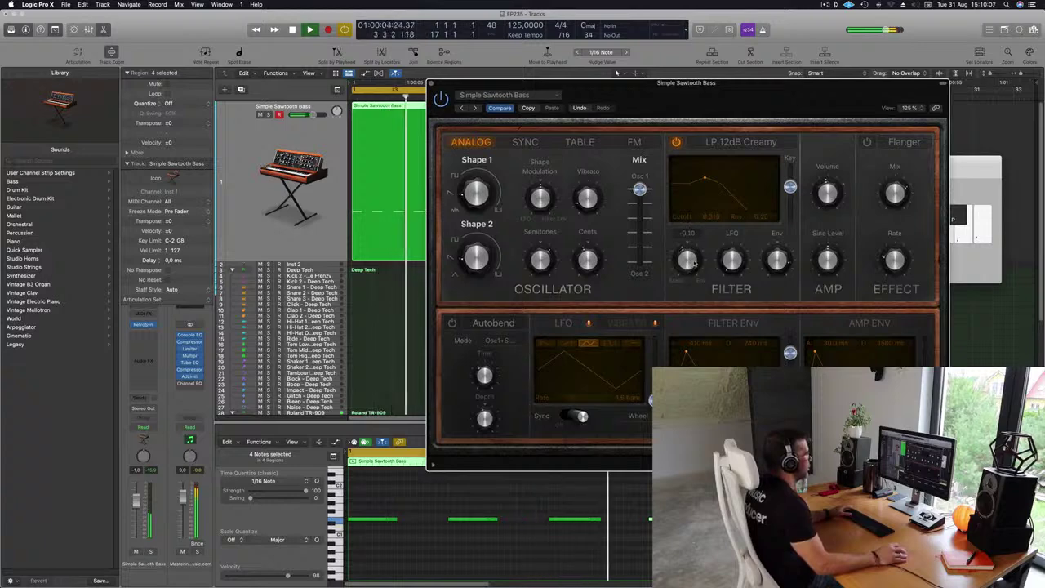
left_click_drag(705, 179, 699, 179)
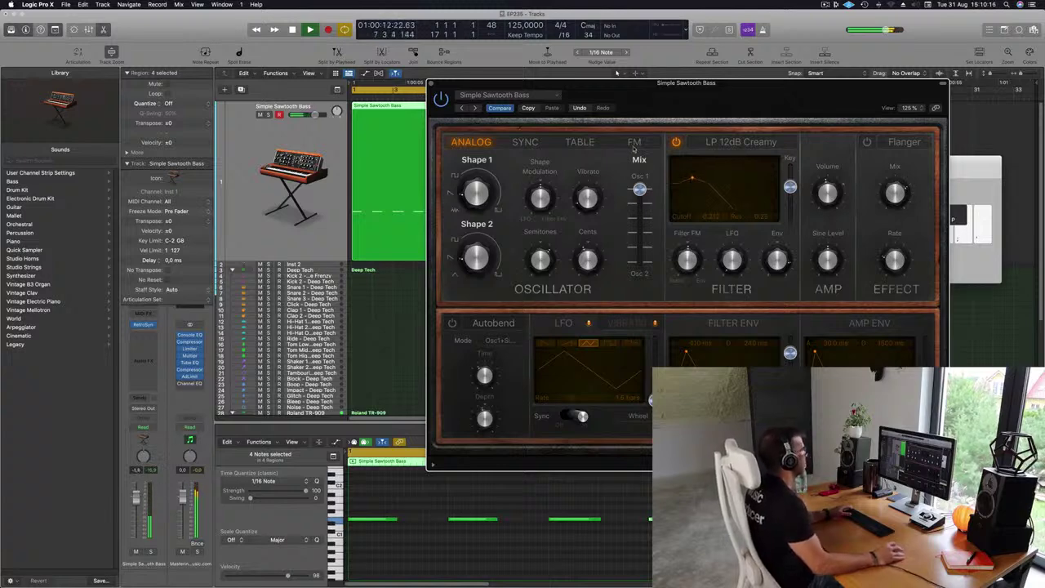
key("super+k")
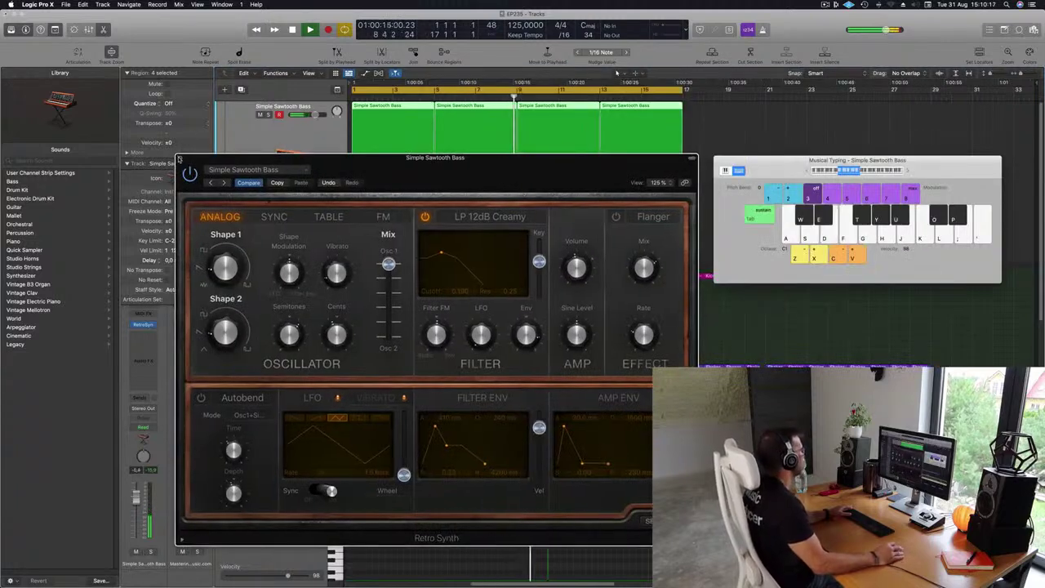
key("super+w")
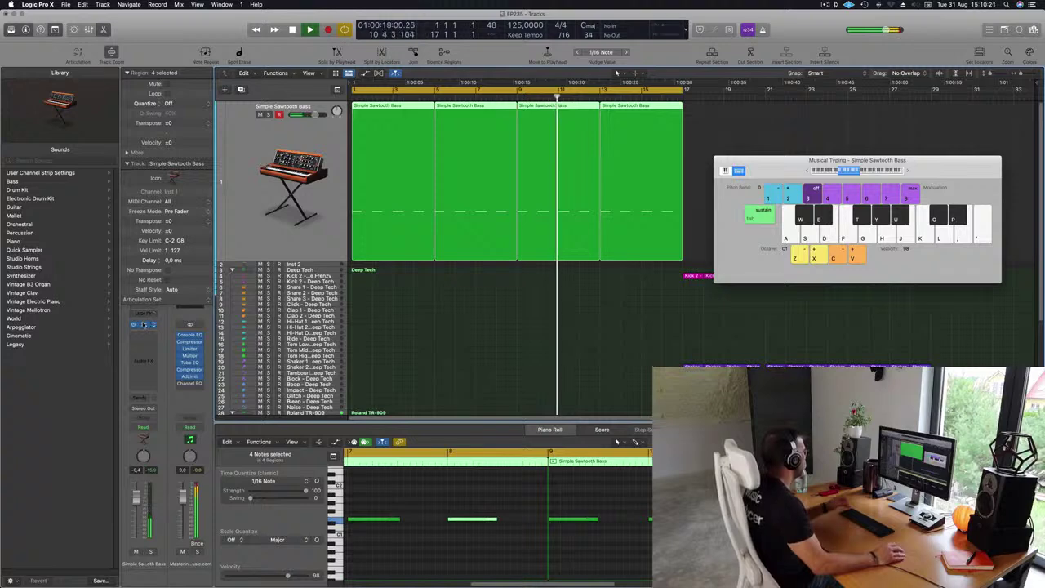
Step: Reopen the bass track's Retro Synth and adjust oscillator Shape 1 to about 36.1% while the loop plays
left_click(142, 324)
left_click_drag(317, 208, 427, 186)
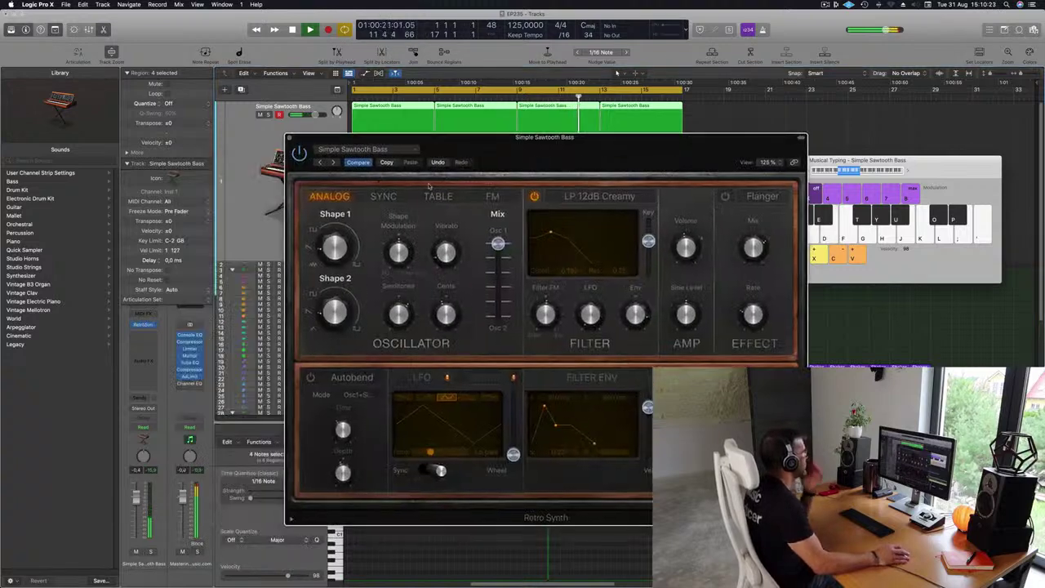
key("d")
left_click_drag(329, 252, 334, 223)
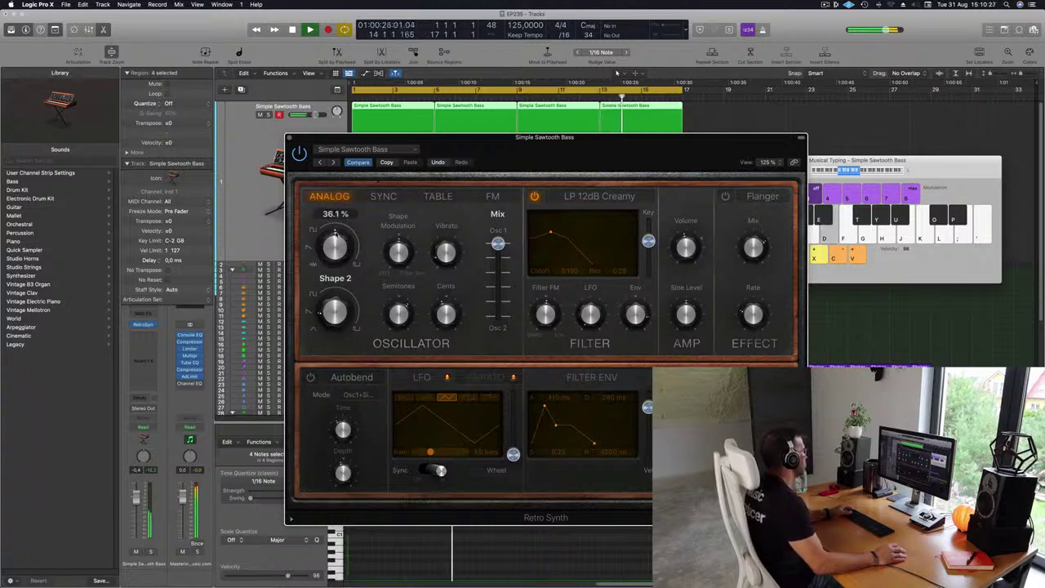
Step: Adjust the bass oscillator's Shape Modulation to about 0.42 during playback and close the synth window
left_click_drag(510, 151, 566, 156)
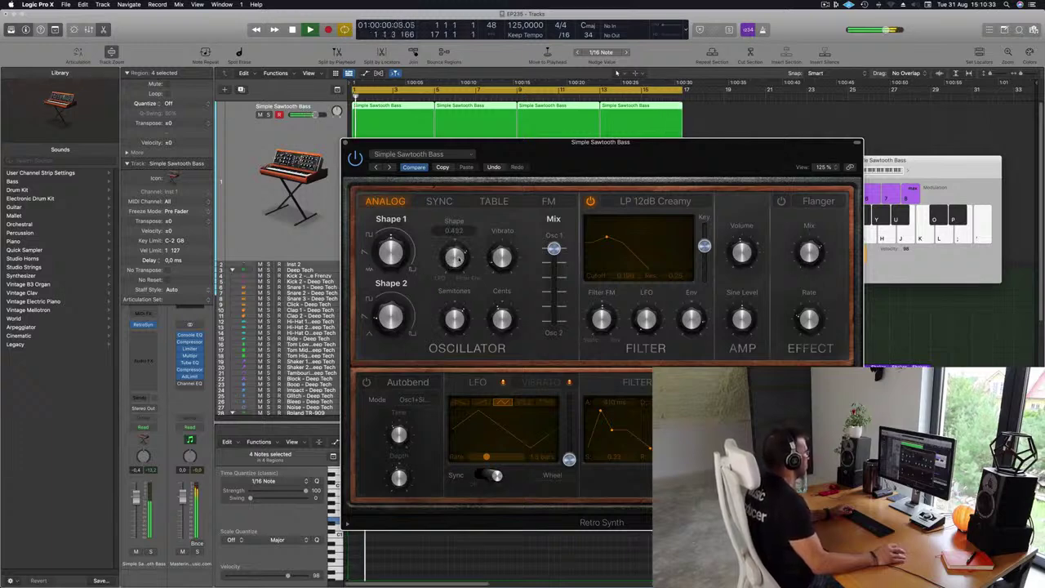
mouse_move(397, 232)
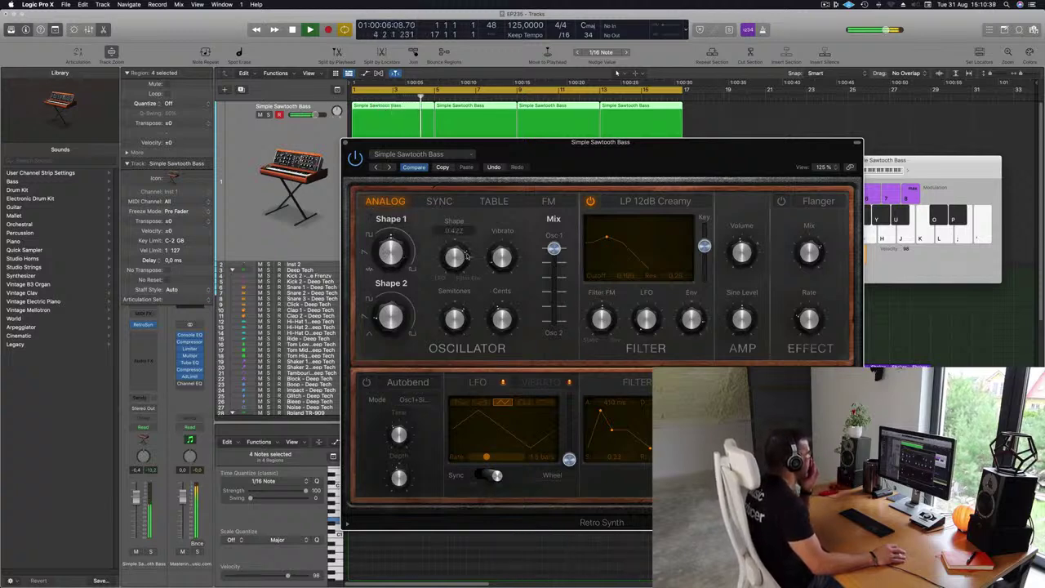
left_click_drag(652, 149, 671, 145)
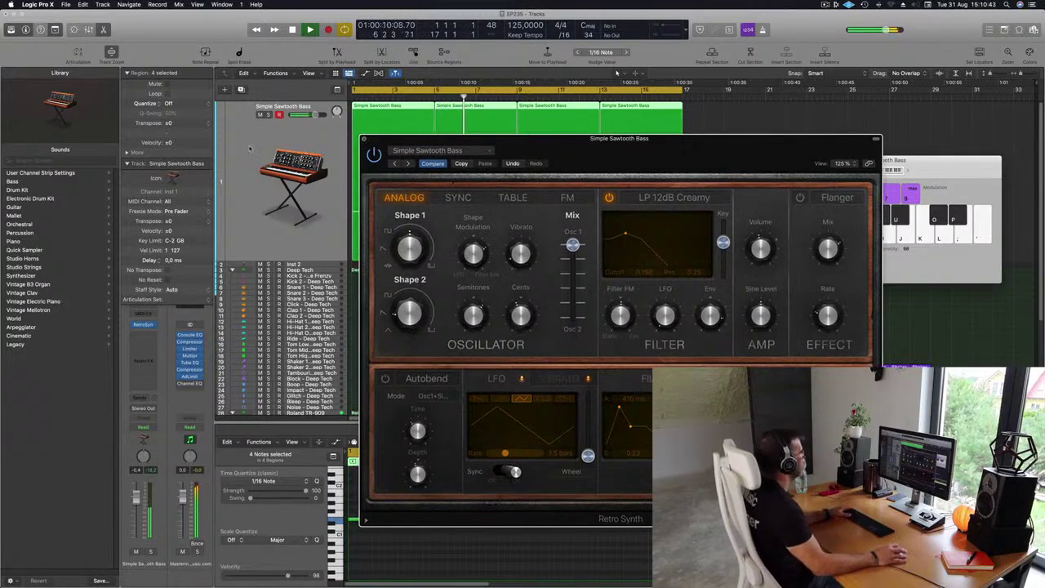
left_click(355, 143)
left_click(364, 141)
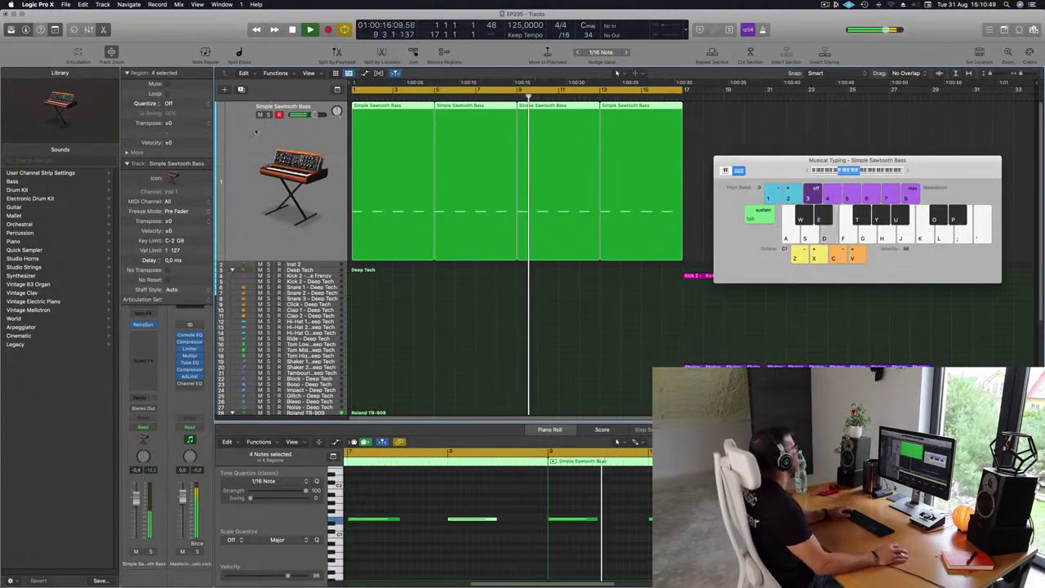
Step: Duplicate the Simple Sawtooth Bass track, copy its first region to the new track at bar 1, and stop playback
left_click(242, 89)
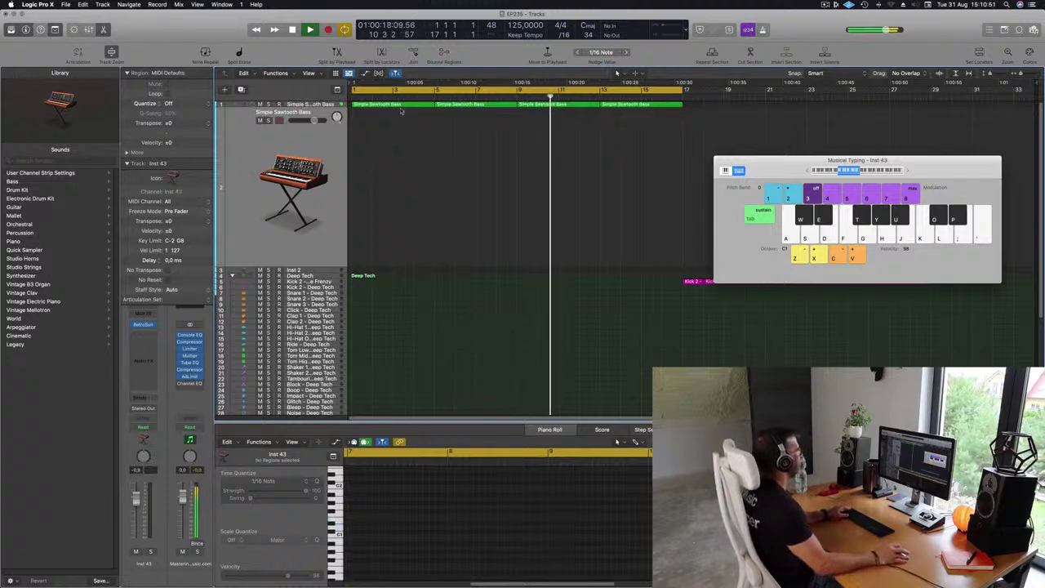
left_click_drag(398, 108, 400, 124)
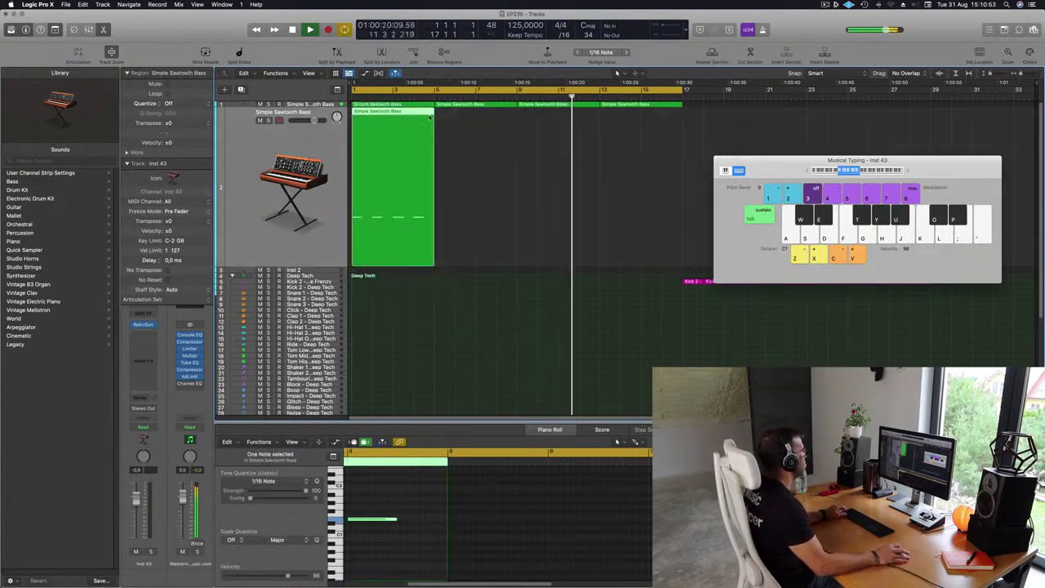
key("space")
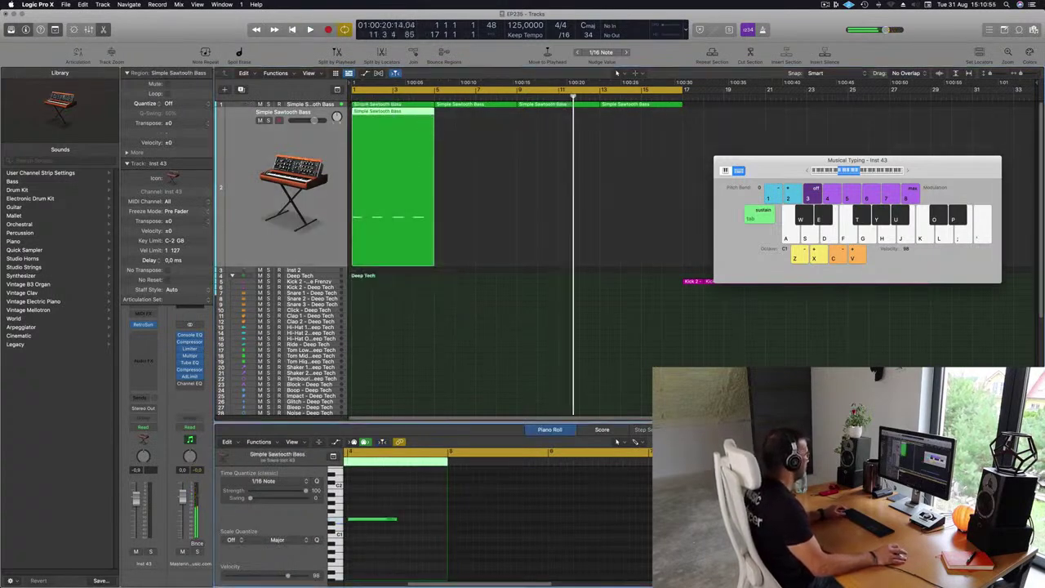
Step: Transpose all four notes of the copied region up two octaves in the piano roll
key("super+a")
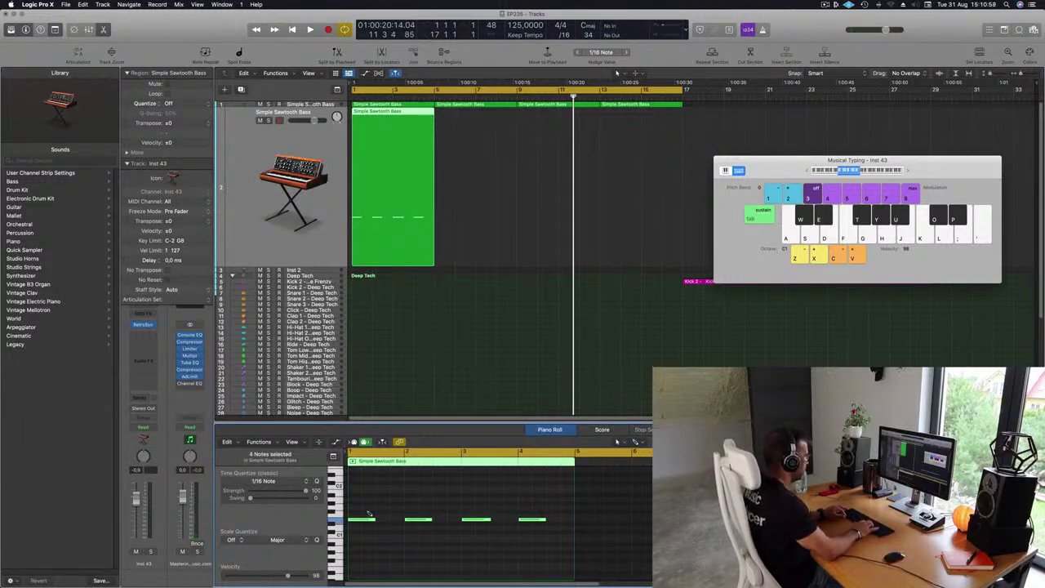
key("shift+alt+Up")
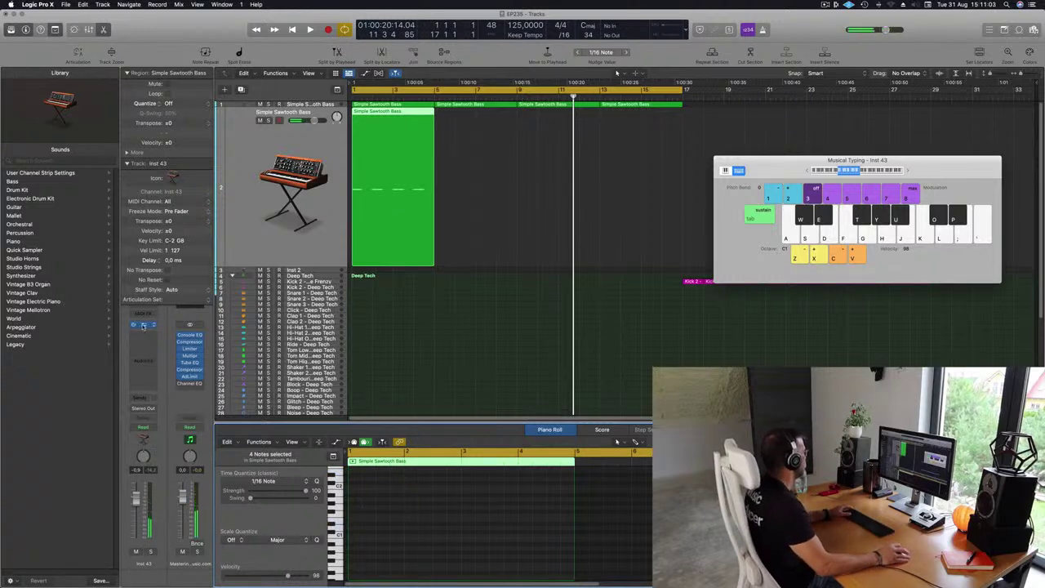
Step: Load the Vintage Synth Brass preset in the duplicated track's Retro Synth, lower the track's volume to about -20 dB, and play the loop
left_click(143, 324)
left_click(413, 128)
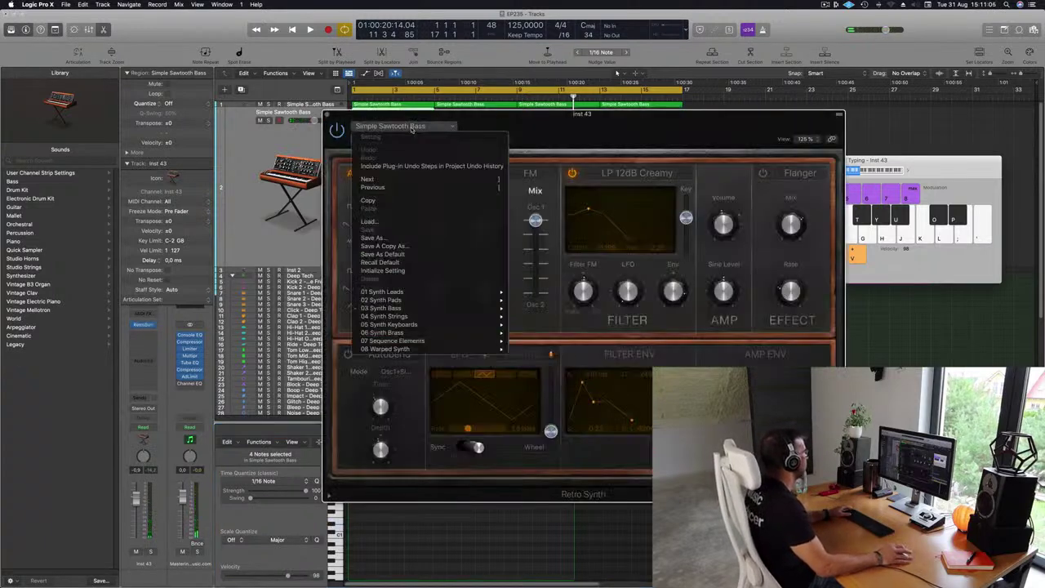
mouse_move(434, 334)
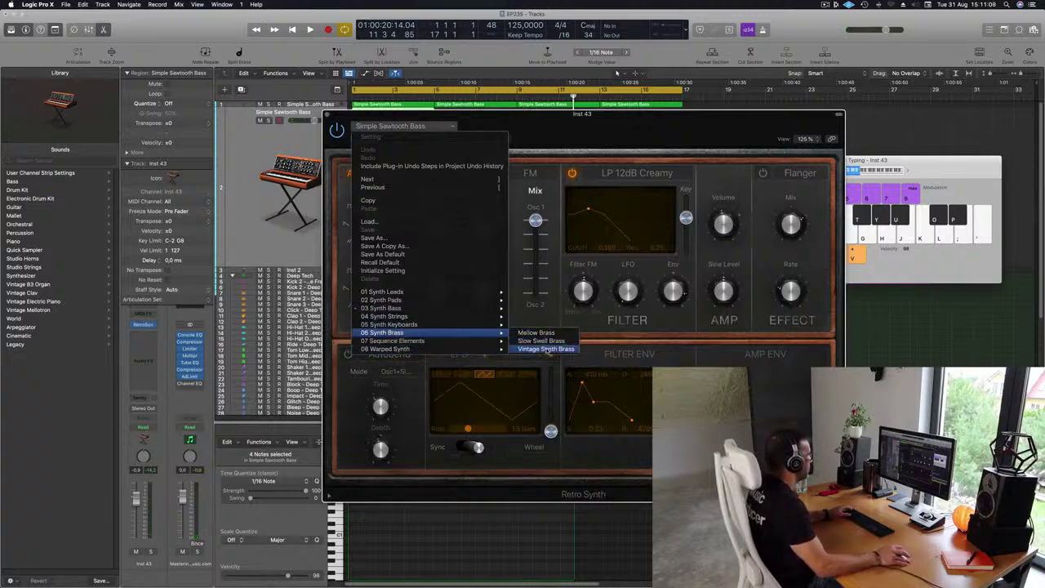
left_click(545, 349)
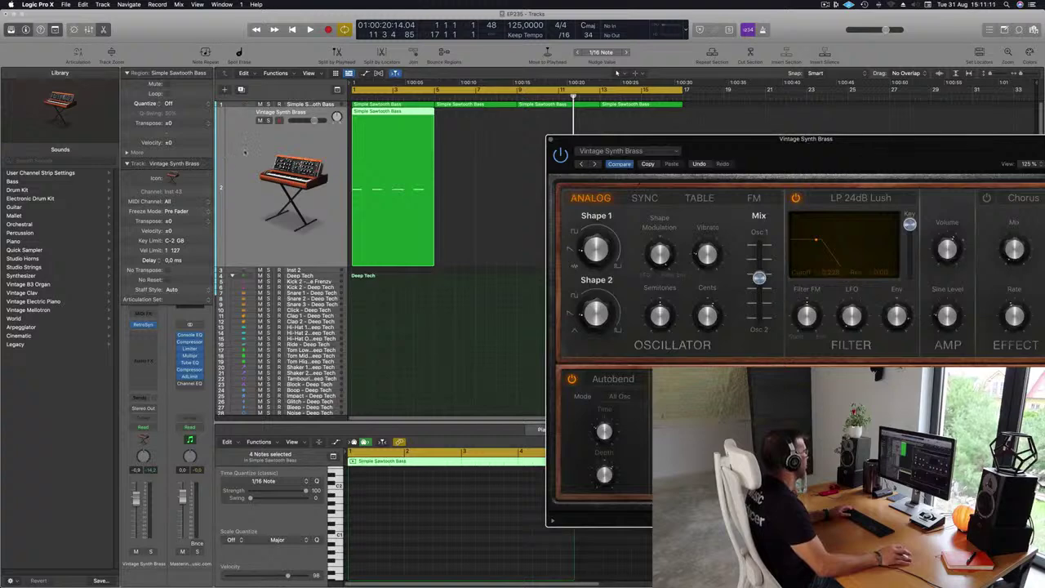
left_click_drag(138, 540, 138, 542)
key("space")
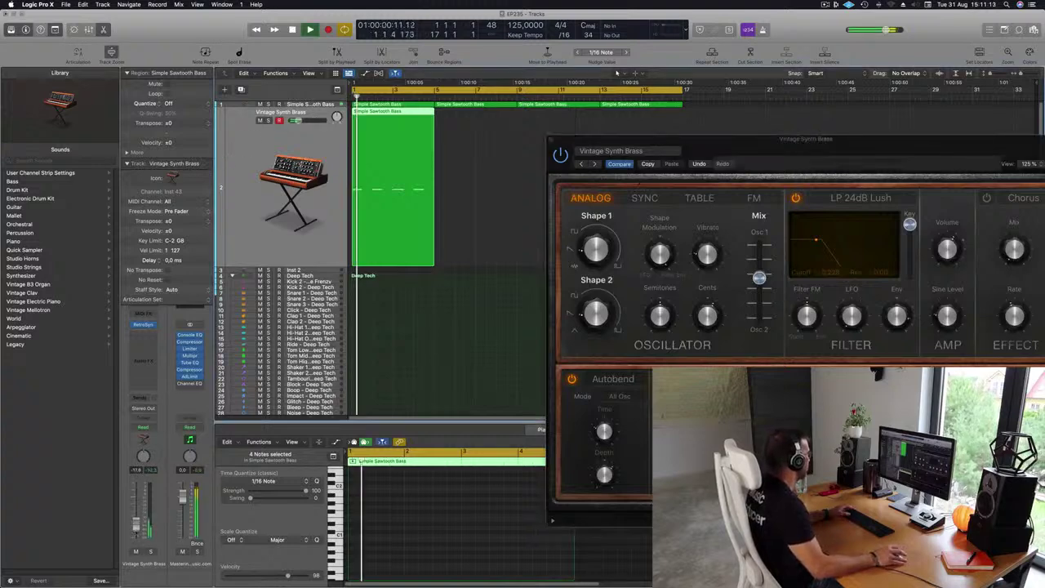
Step: Shift all four brass notes about half a bar later in the piano roll and audition the offset rhythm
key("e")
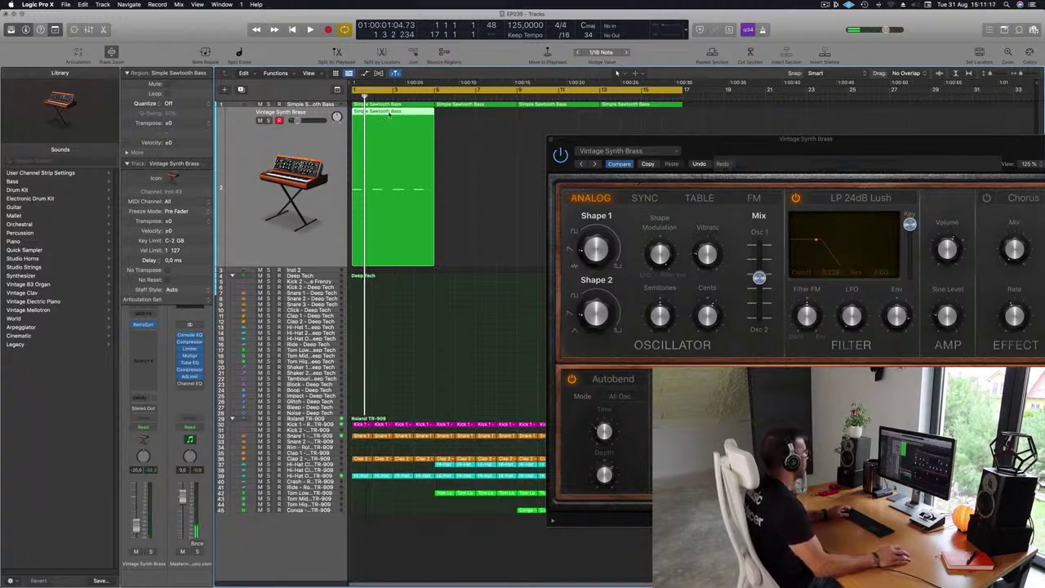
key("e")
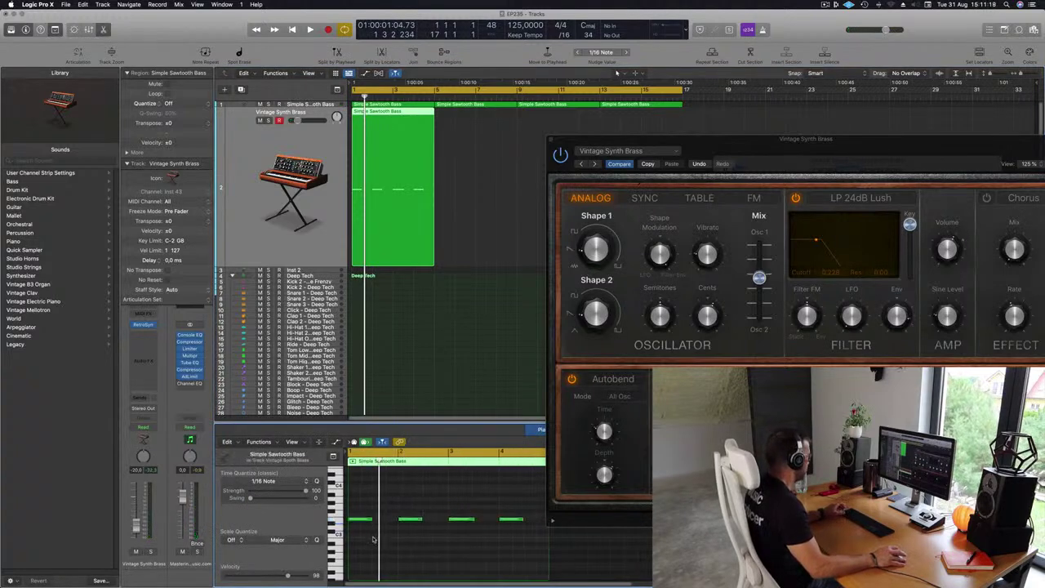
key("super+a")
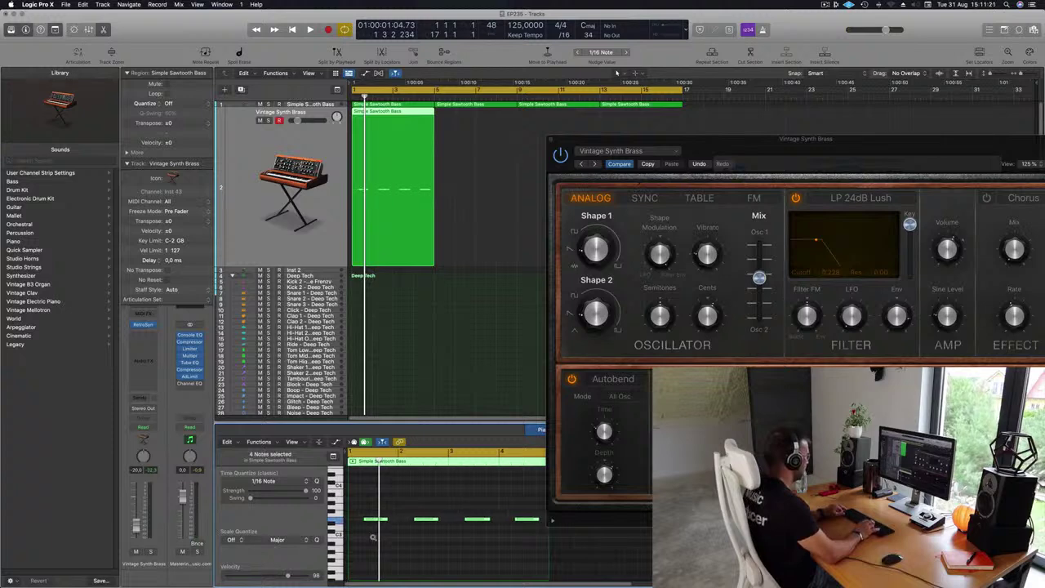
key("space")
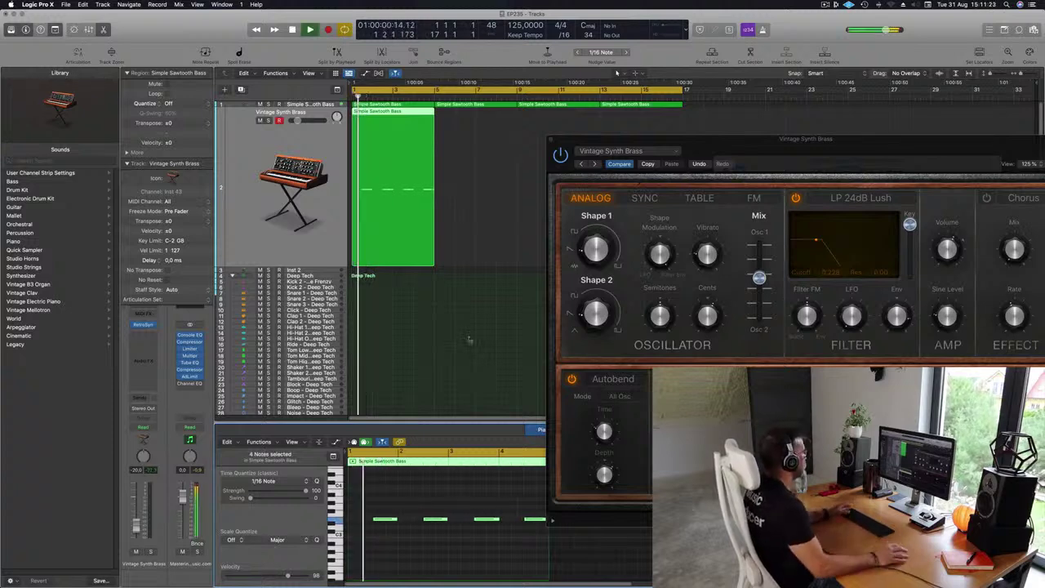
Step: Transpose the four brass notes down one octave in the piano roll
left_click_drag(836, 144, 702, 88)
left_click(428, 504)
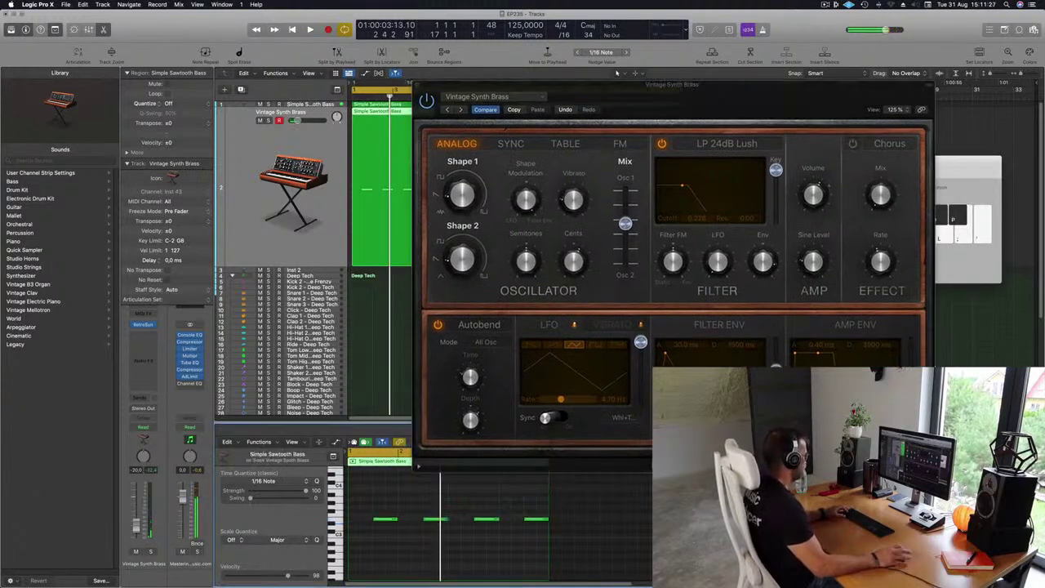
scroll(427, 505, "up", 3)
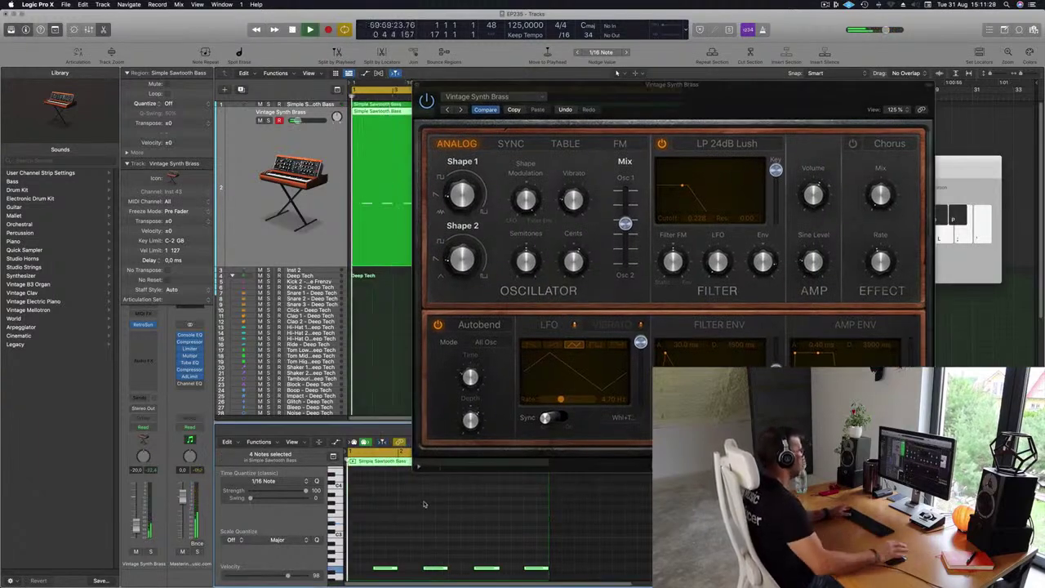
Step: Raise the brass synth's filter resonance to about 0.32 with the cutoff near 0.222, and stop playback
left_click_drag(741, 103, 670, 88)
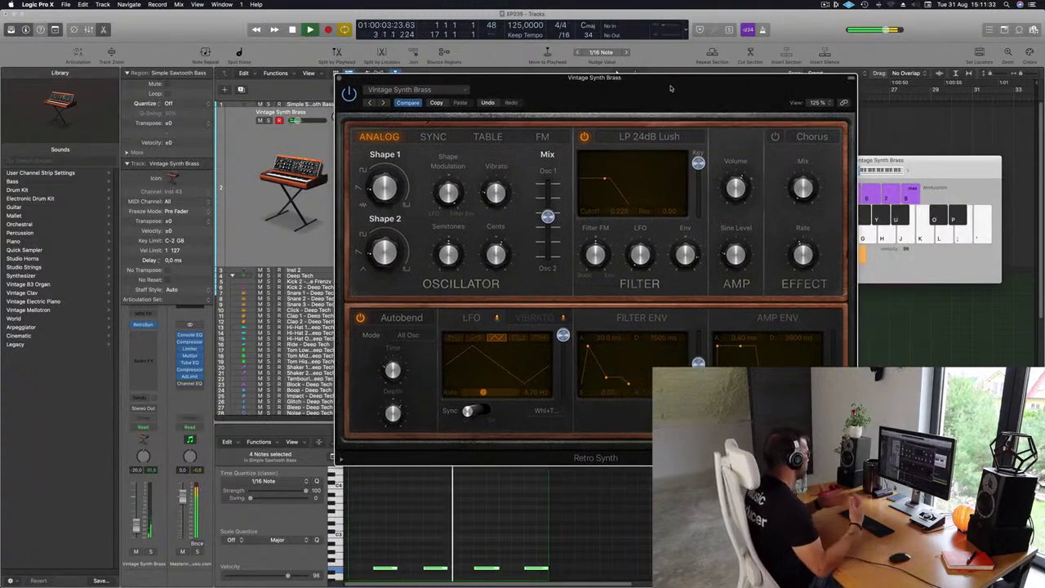
left_click_drag(660, 86, 661, 84)
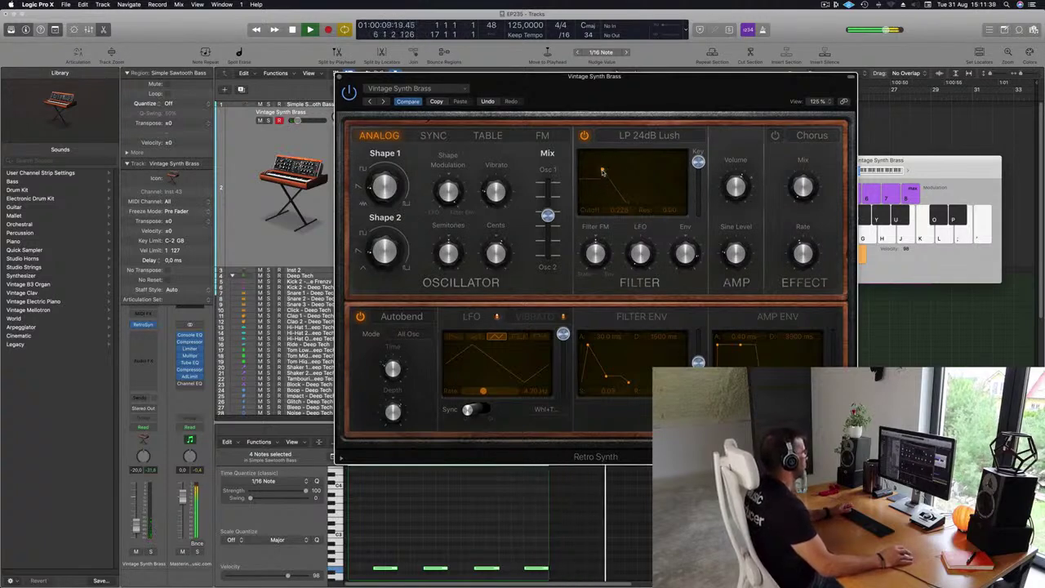
key("space")
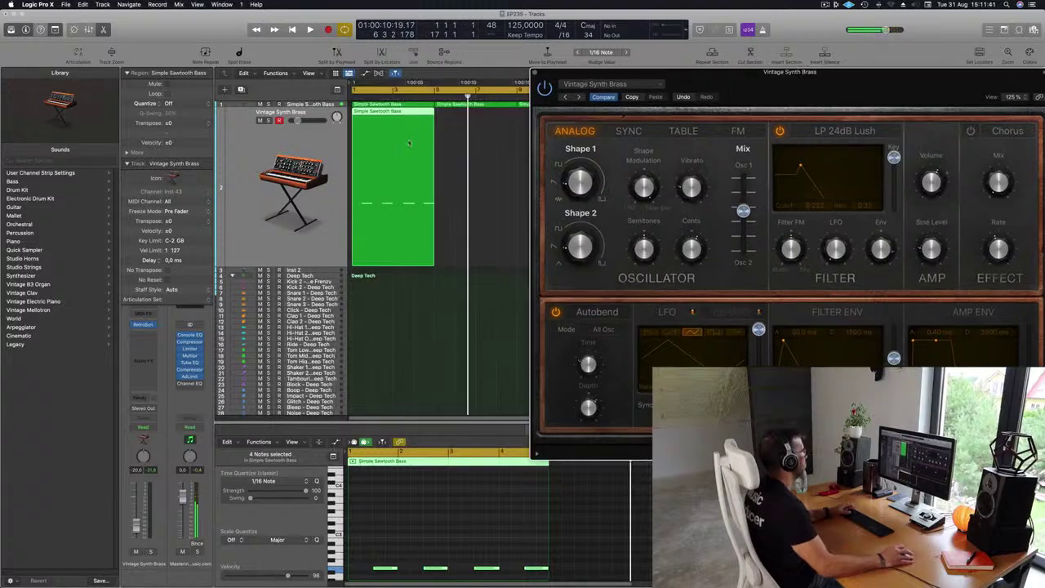
Step: Repeat the brass region along its track up to bar 15 and play the arrangement from the start
left_click_drag(447, 114, 423, 116)
key("super+r")
key("super+r")
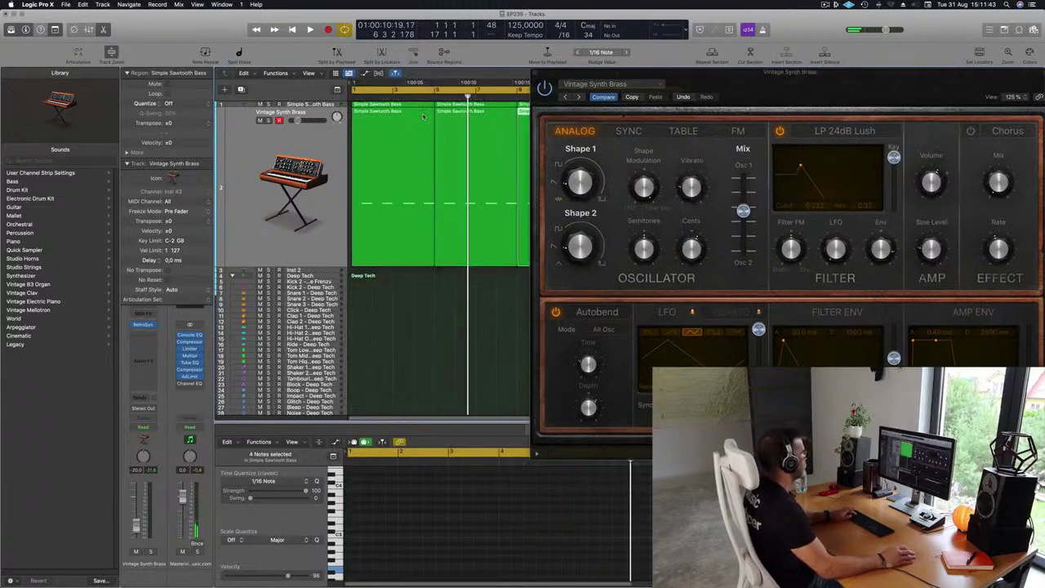
left_click_drag(649, 73, 513, 204)
key("Return")
key("space")
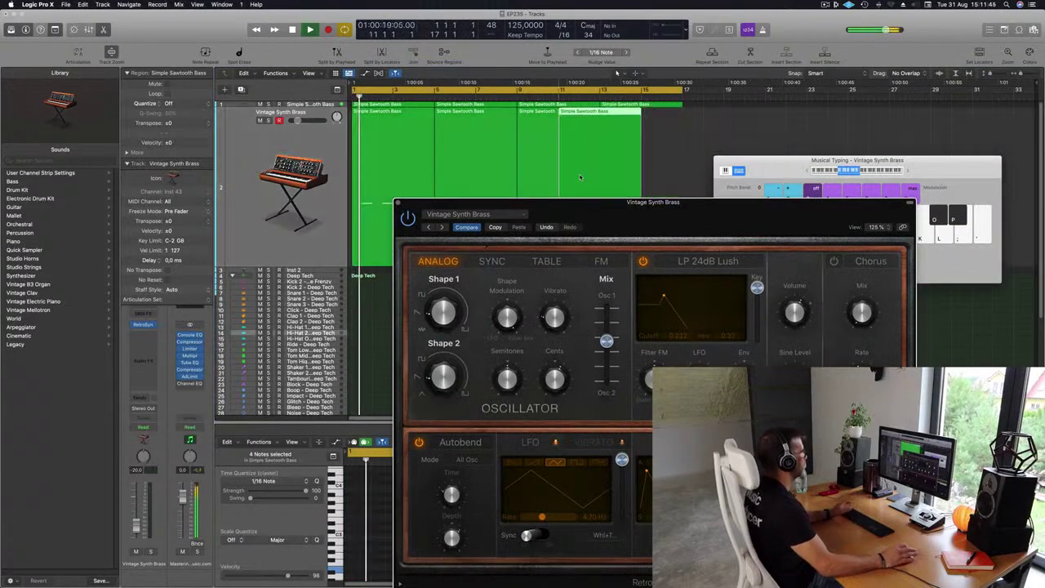
Step: Lower the brass synth's filter cutoff to about 0.018 and lengthen its filter envelope attack to about 780 ms
left_click_drag(597, 210, 516, 112)
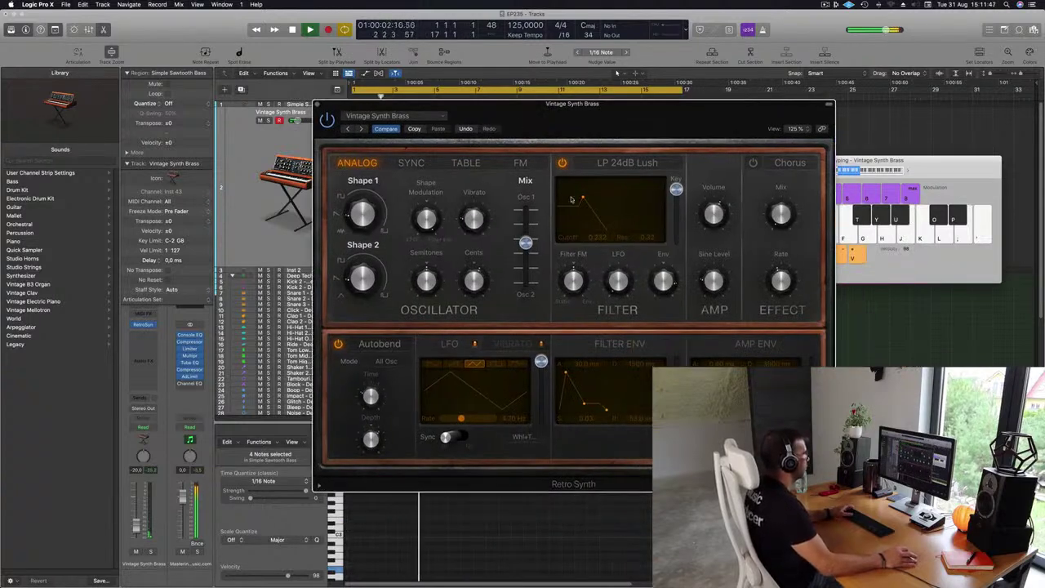
left_click_drag(581, 198, 566, 198)
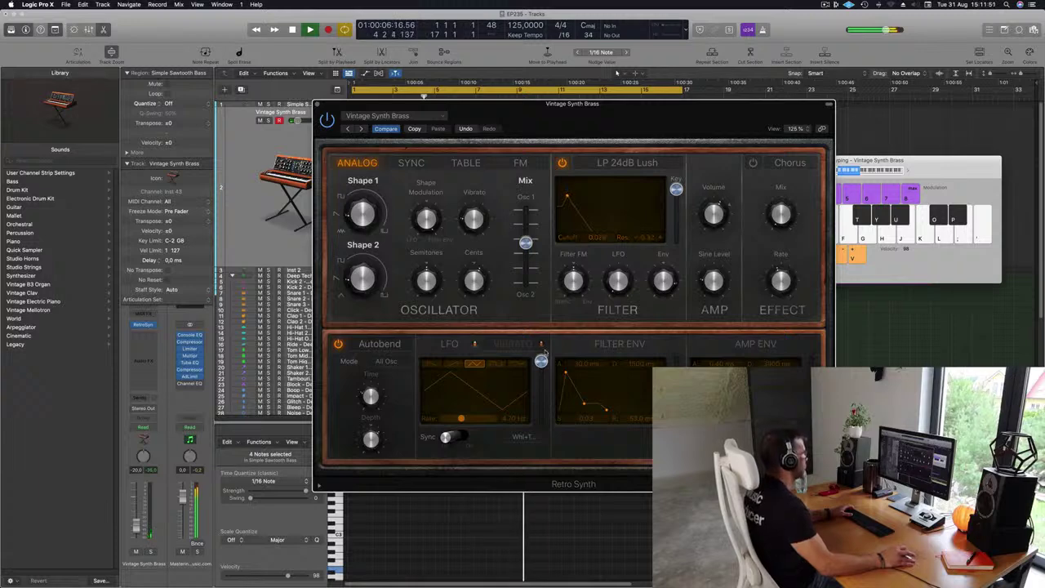
left_click_drag(566, 371, 550, 374)
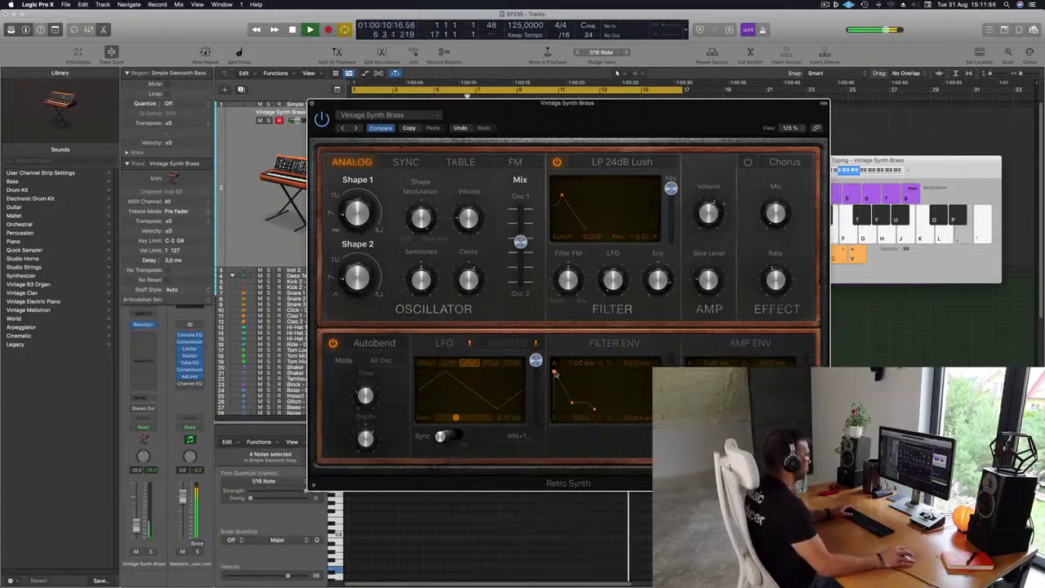
left_click_drag(553, 371, 562, 373)
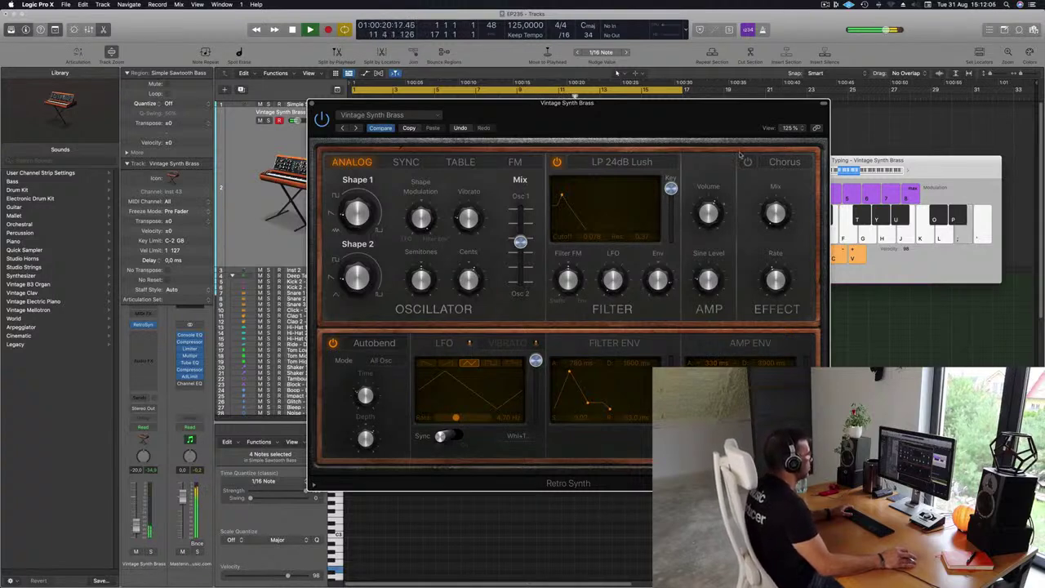
Step: Lengthen the brass amp envelope's attack to about 730 ms, switch the filter to LP 12dB Creamy, and raise its cutoff
left_click_drag(575, 98, 654, 81)
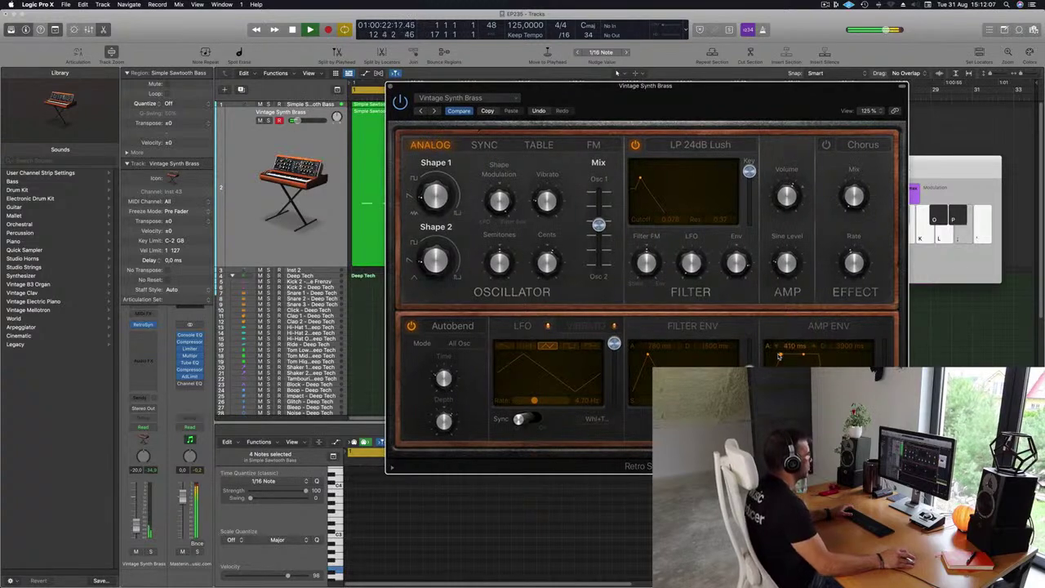
left_click(692, 144)
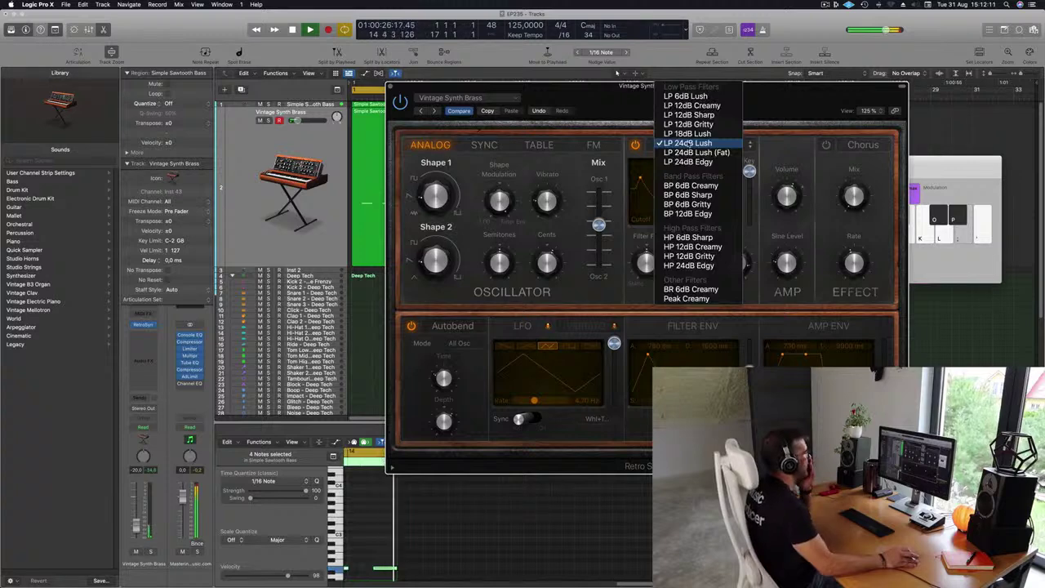
left_click(677, 106)
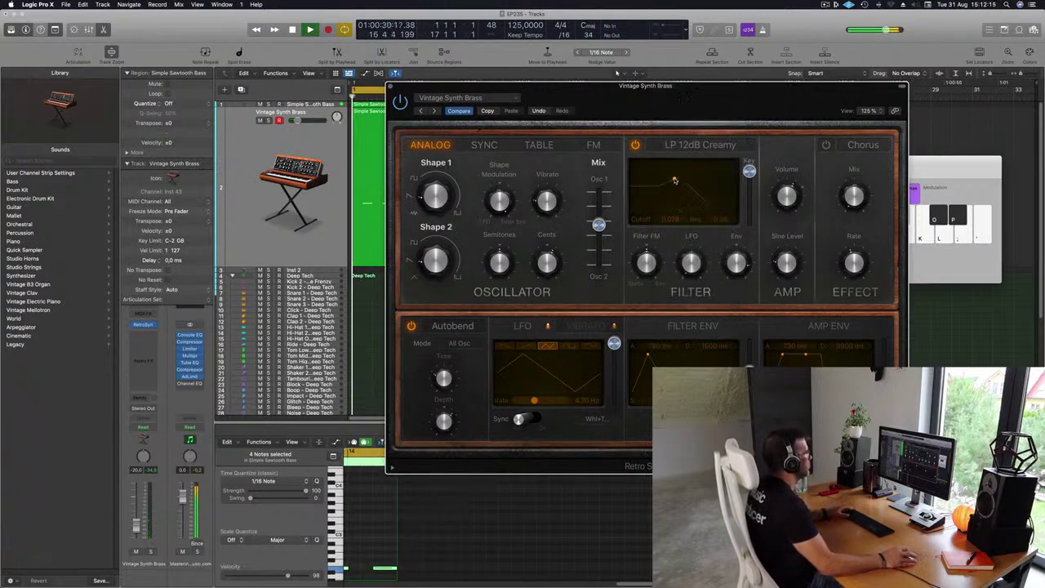
Step: Delete the overlapping brass region copies after bar 9 and select the copy starting at bar 5
left_click_drag(575, 111, 583, 249)
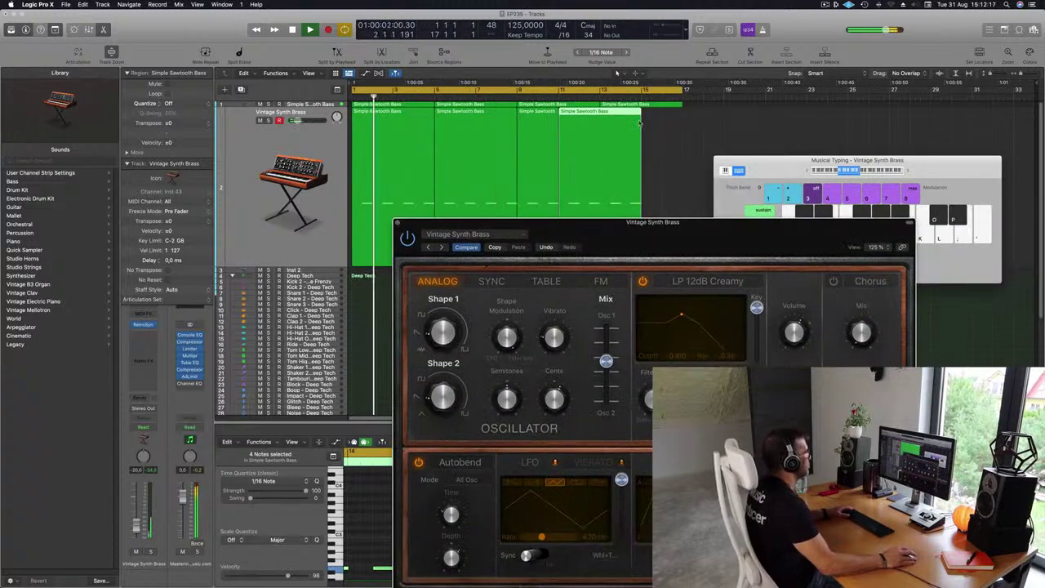
left_click_drag(648, 121, 525, 141)
key("Delete")
left_click(479, 137)
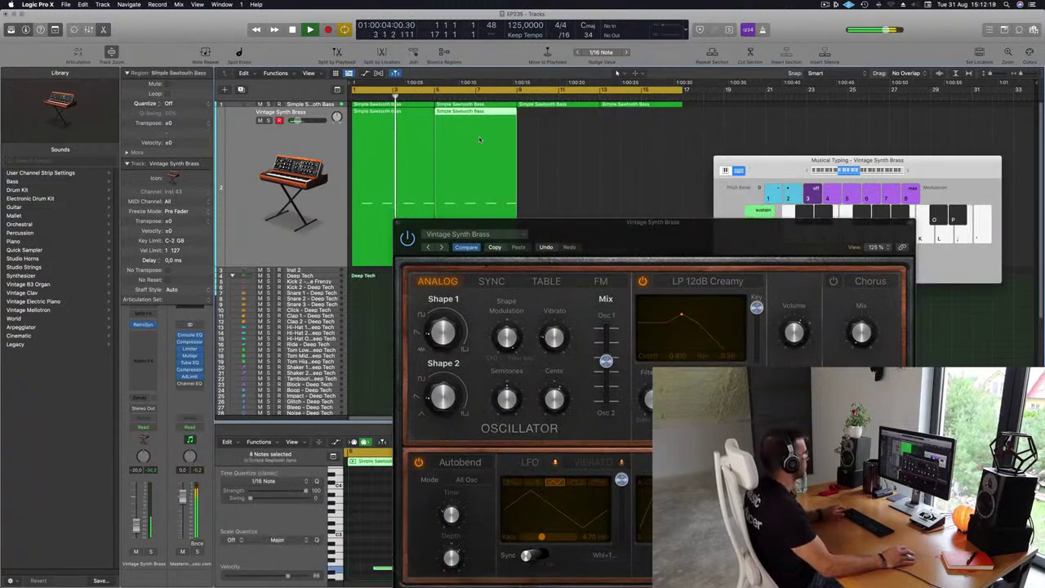
Step: Repeat the brass region along its track up to bar 17 and lower the brass synth's filter cutoff
key("super+r")
left_click_drag(678, 229, 696, 190)
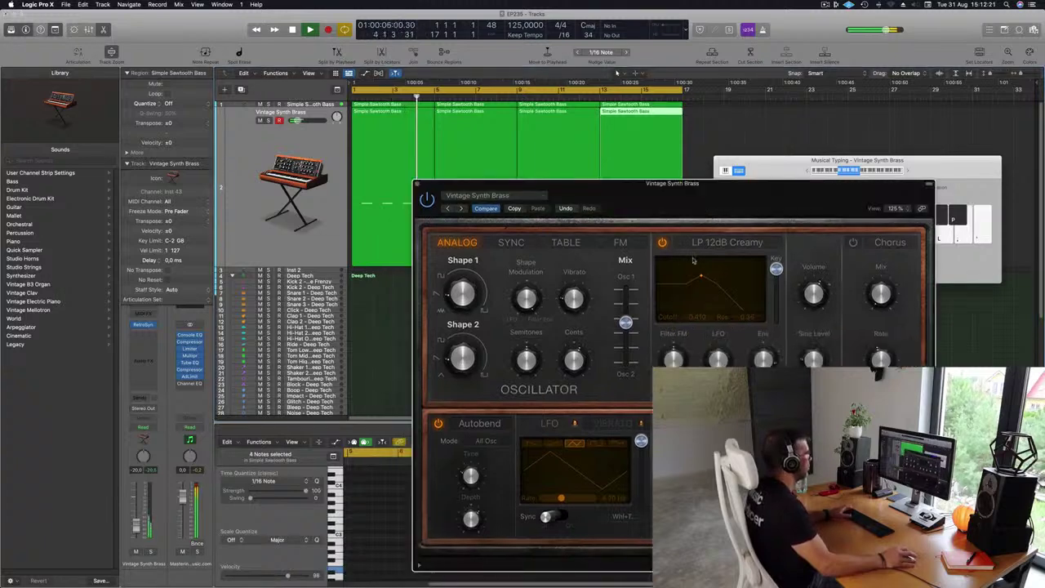
left_click_drag(701, 276, 667, 274)
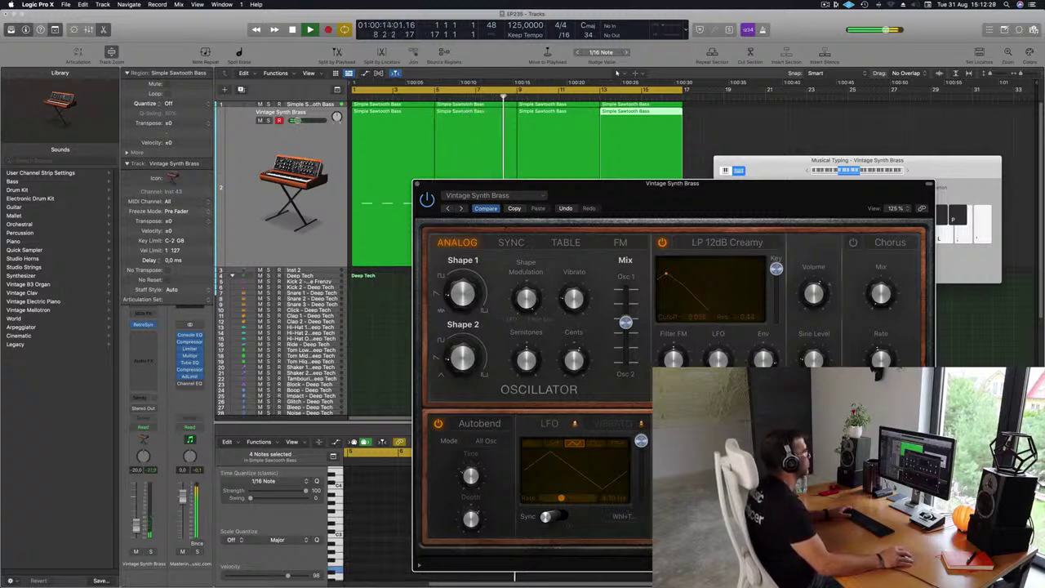
Step: Raise the LFO amount on the brass filter and sync the LFO to the tempo with a square waveform
left_click_drag(780, 183, 741, 55)
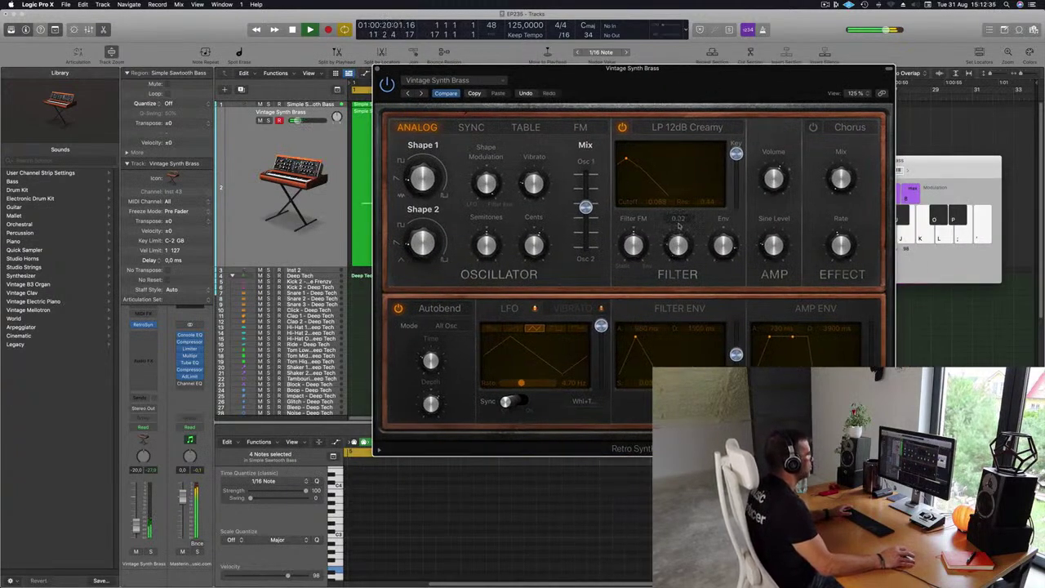
left_click_drag(679, 234, 680, 235)
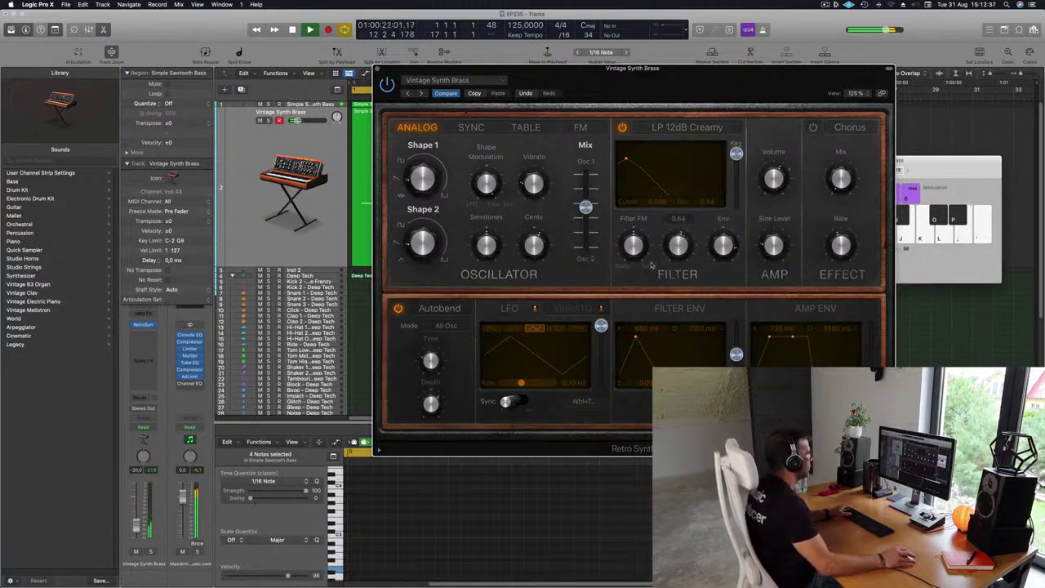
left_click(506, 401)
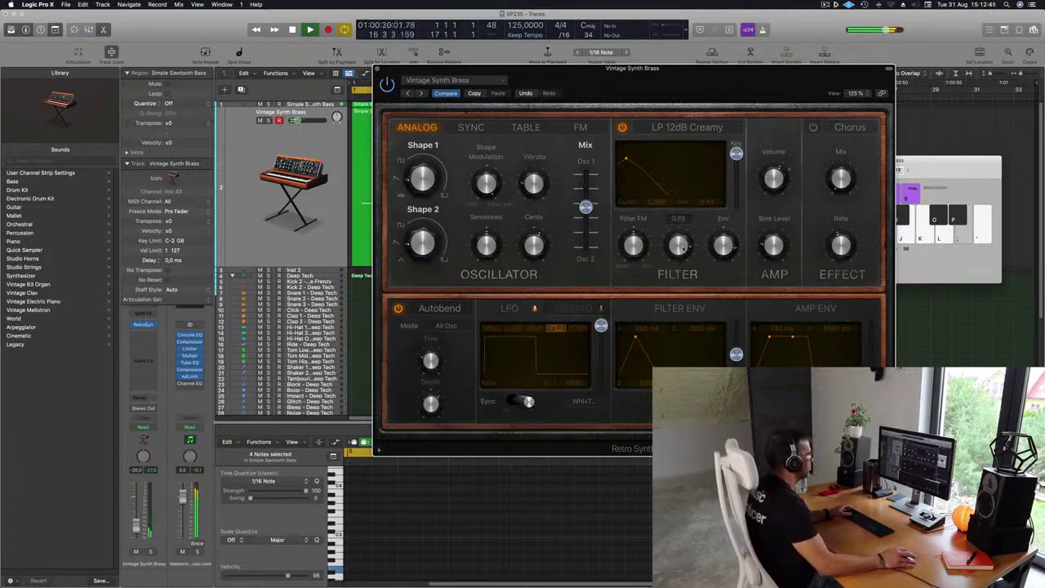
left_click_drag(683, 241, 679, 248)
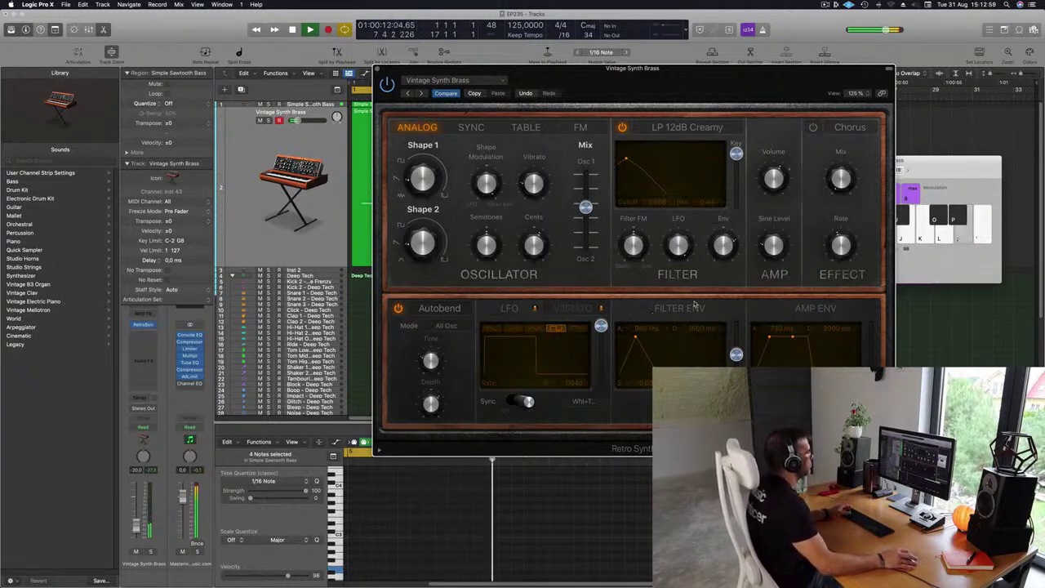
Step: Lengthen the brass filter envelope's decay to about 4900 ms and close the synth window
left_click_drag(695, 71, 732, 72)
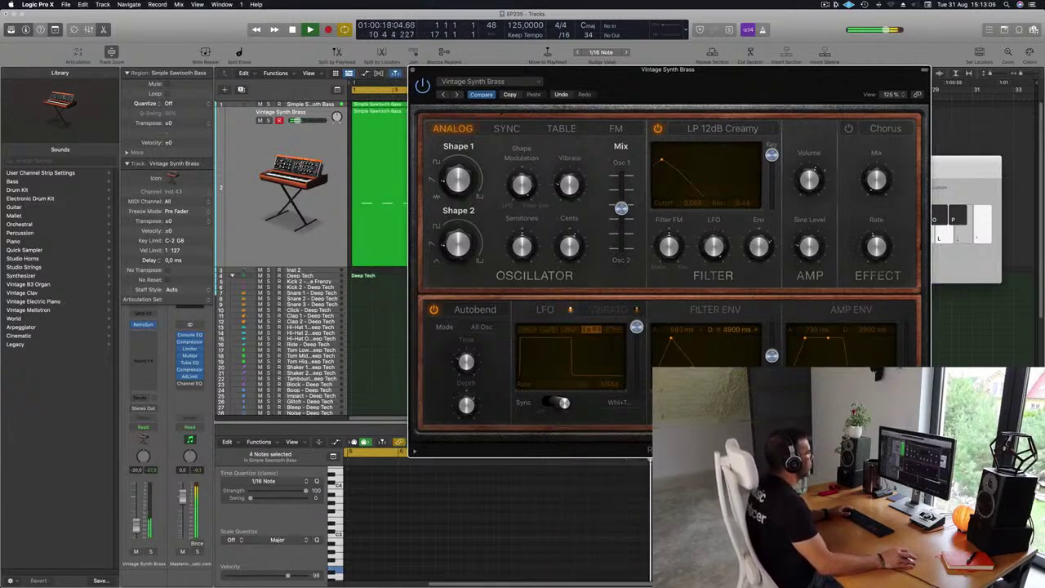
left_click_drag(744, 97, 657, 82)
left_click(380, 68)
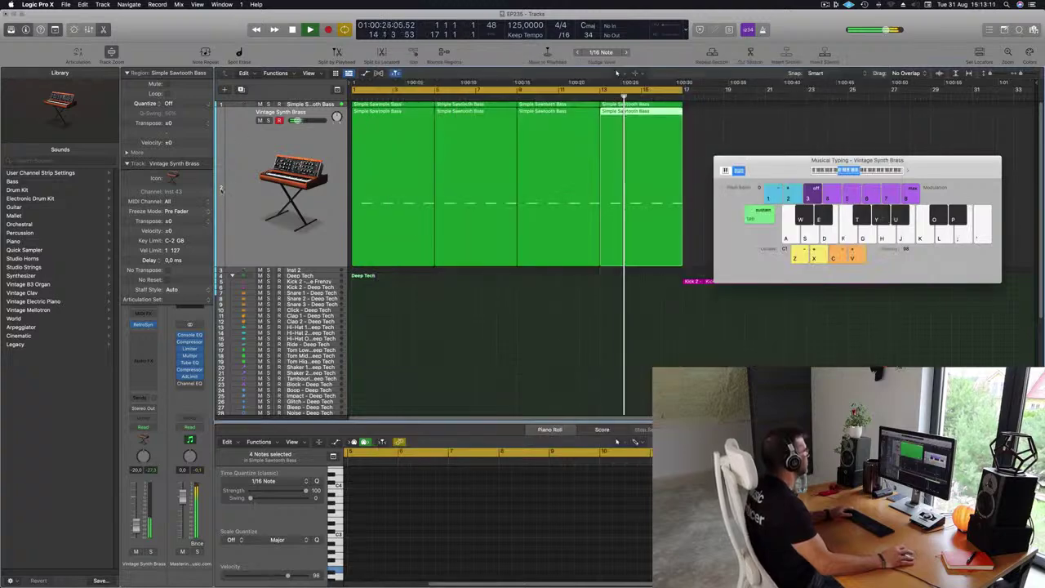
Step: Duplicate the brass track with its instrument, move the first brass region onto the new track, and stop playback
left_click(256, 176)
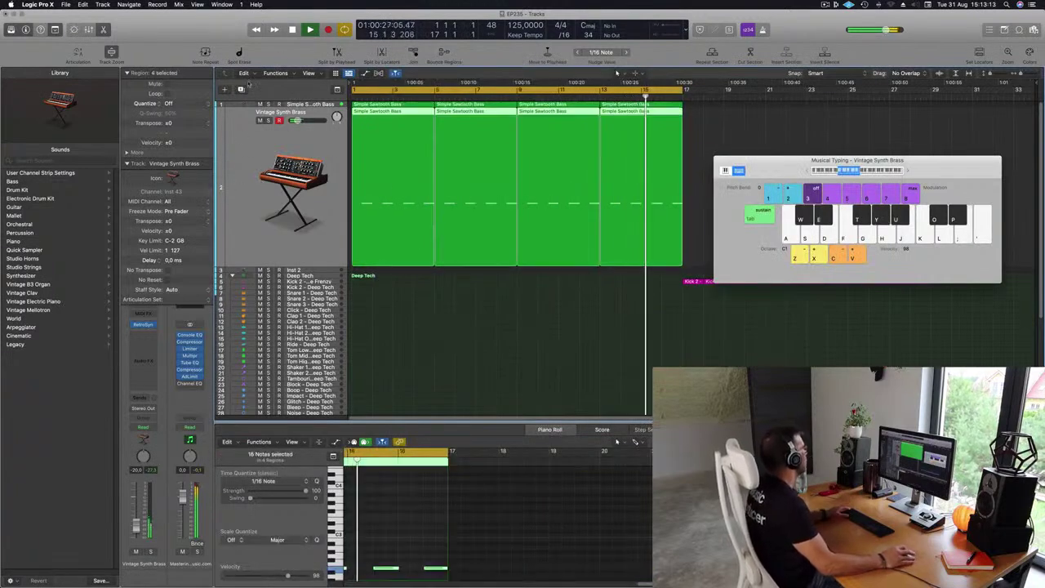
key("super+d")
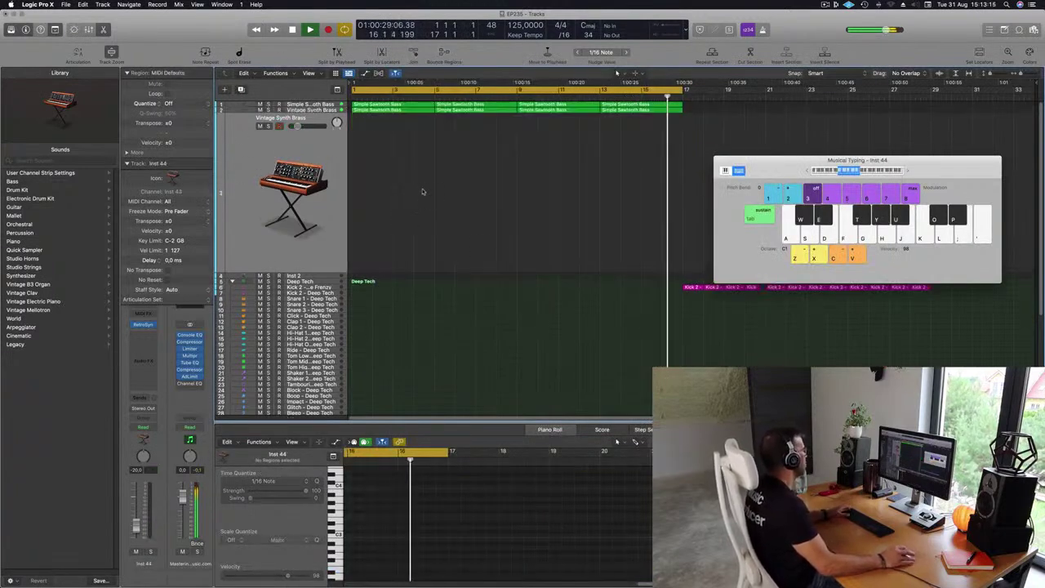
key("Return")
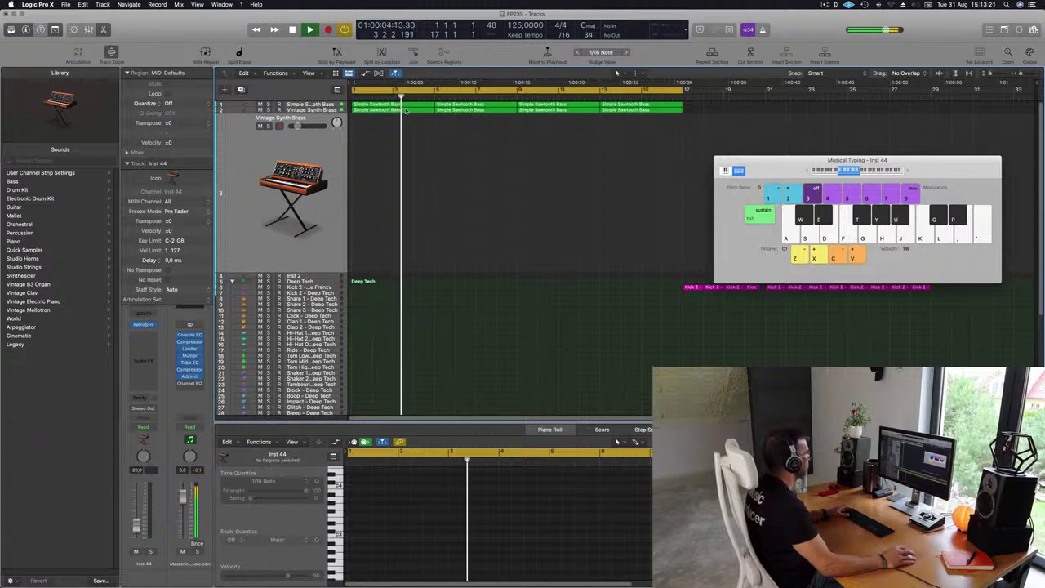
left_click_drag(402, 106, 404, 133)
key("space")
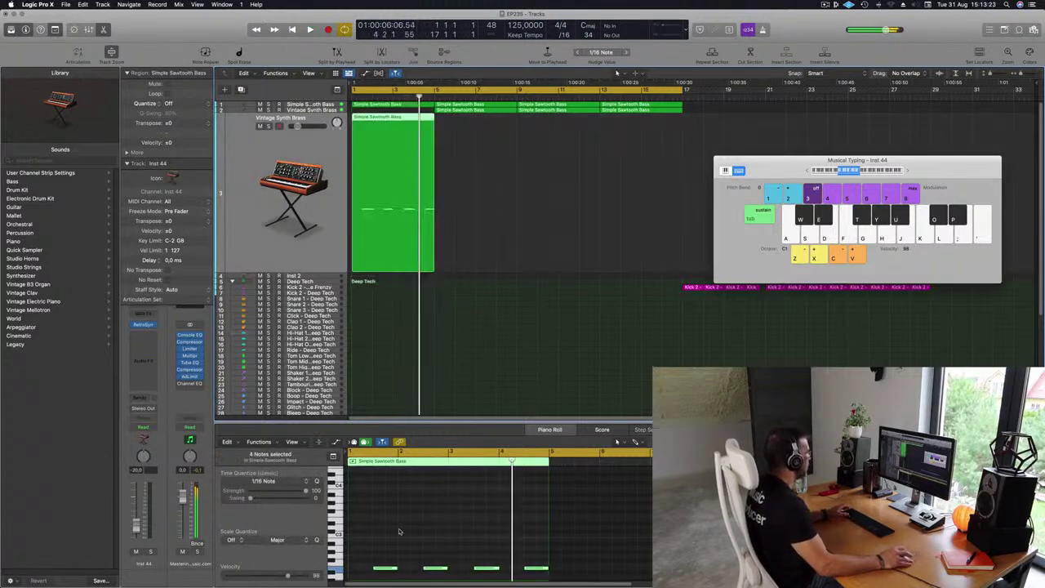
Step: Reduce the moved region to a single E2 note starting at bar 1 and stretch it across the four bars
scroll(377, 532, "down", 2)
left_click(435, 550)
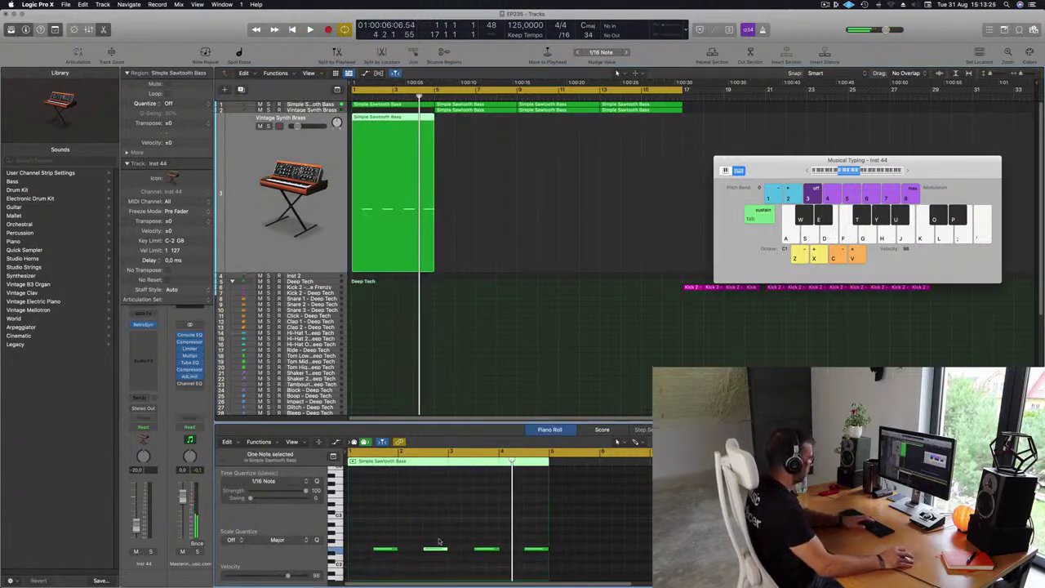
left_click_drag(462, 519, 551, 564)
key("Delete")
left_click_drag(387, 549, 539, 549)
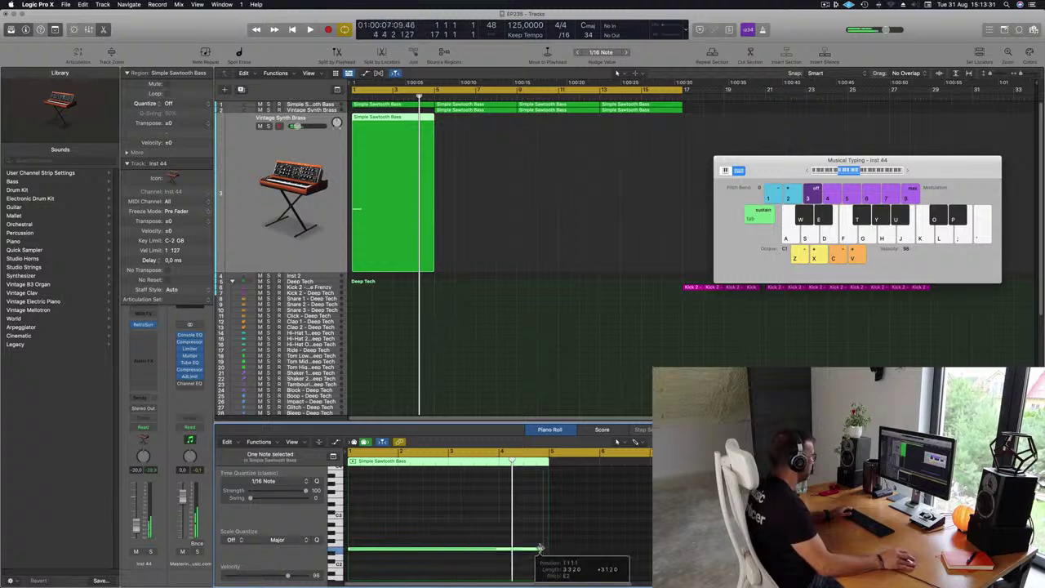
Step: Copy the original brass track's region from bar 5 to the empty slot at bar 1
left_click(287, 154)
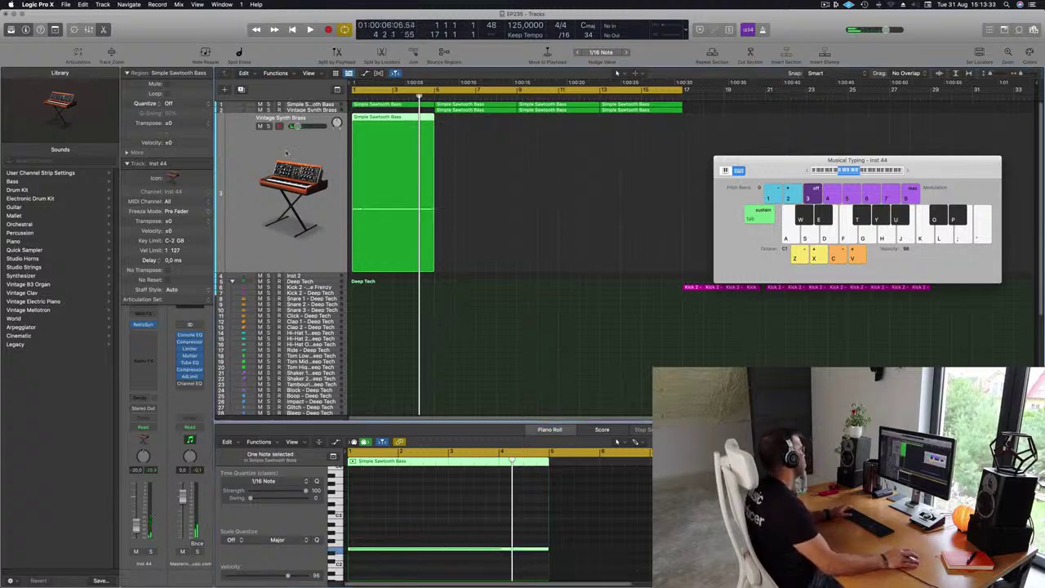
left_click_drag(486, 111, 403, 117)
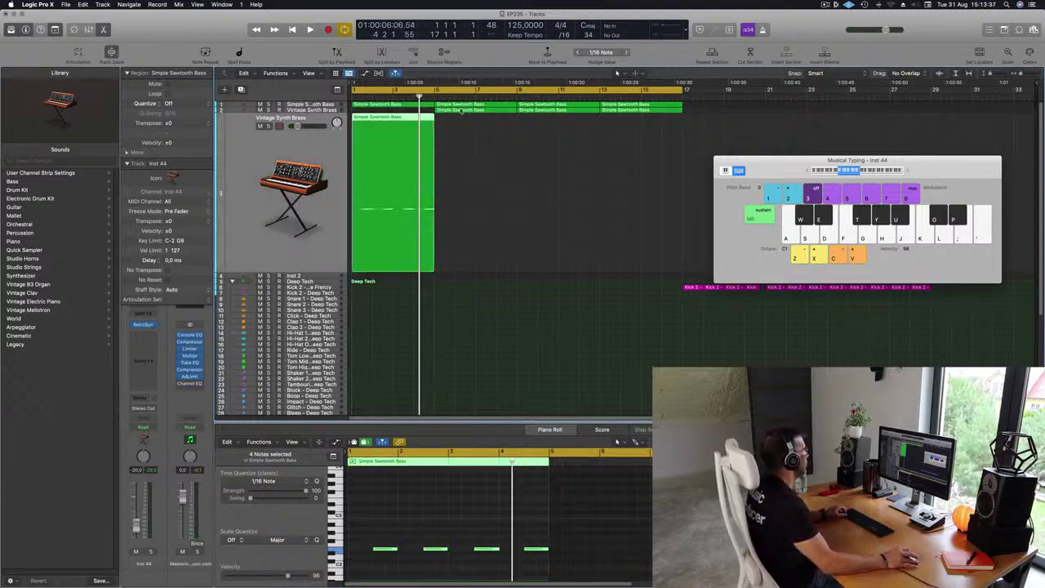
left_click(471, 110)
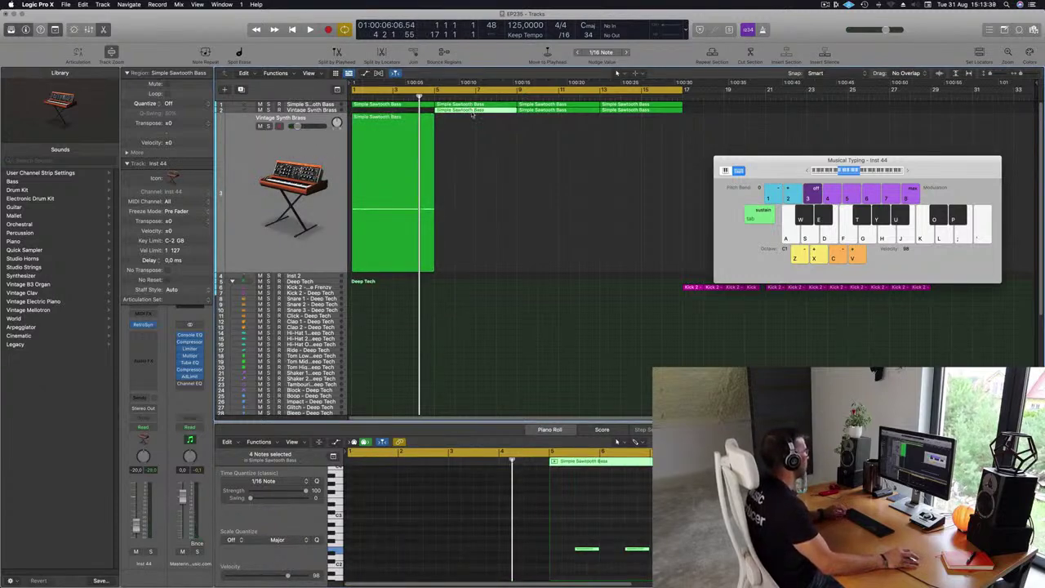
left_click_drag(471, 115, 351, 129)
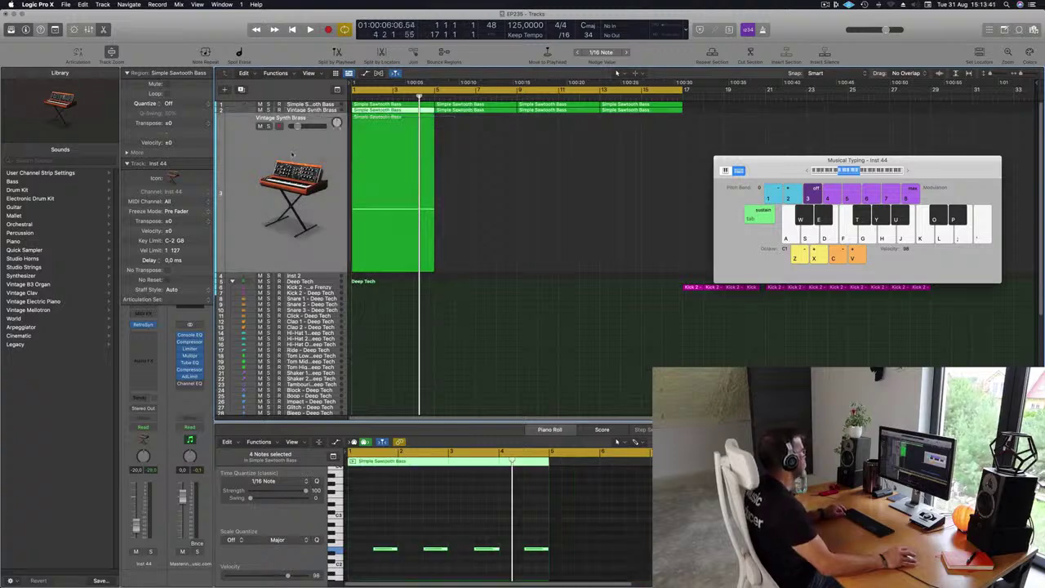
Step: Open the duplicated track's Retro Synth and load the Rain Clouds preset from the Synth Pads category
left_click(143, 325)
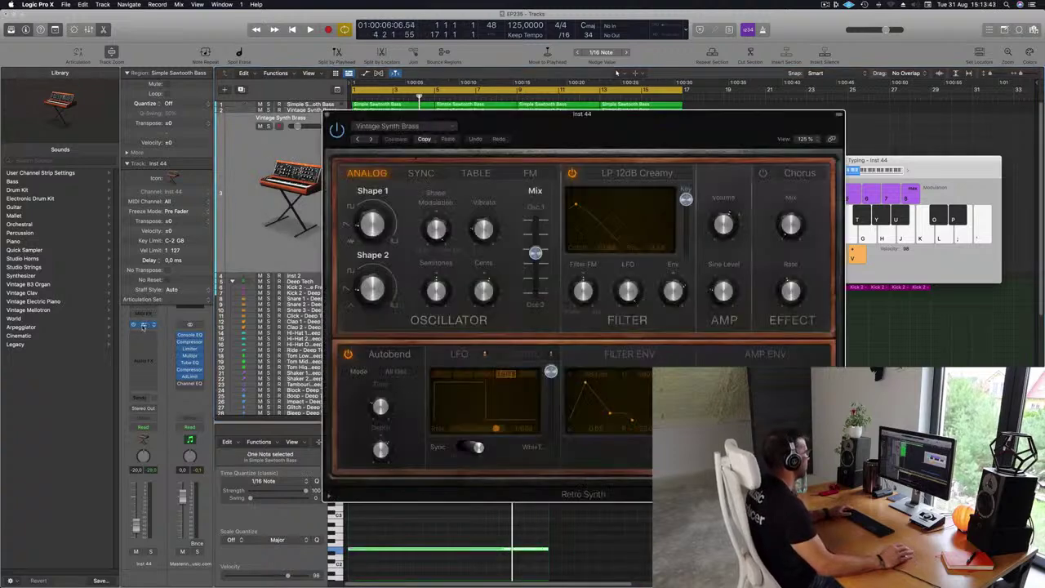
left_click(404, 127)
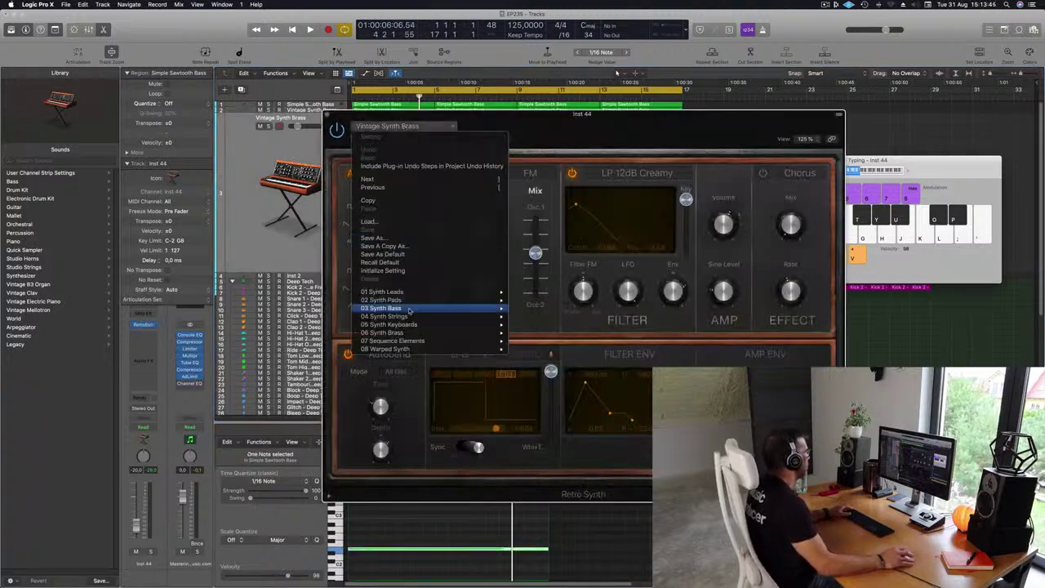
mouse_move(414, 302)
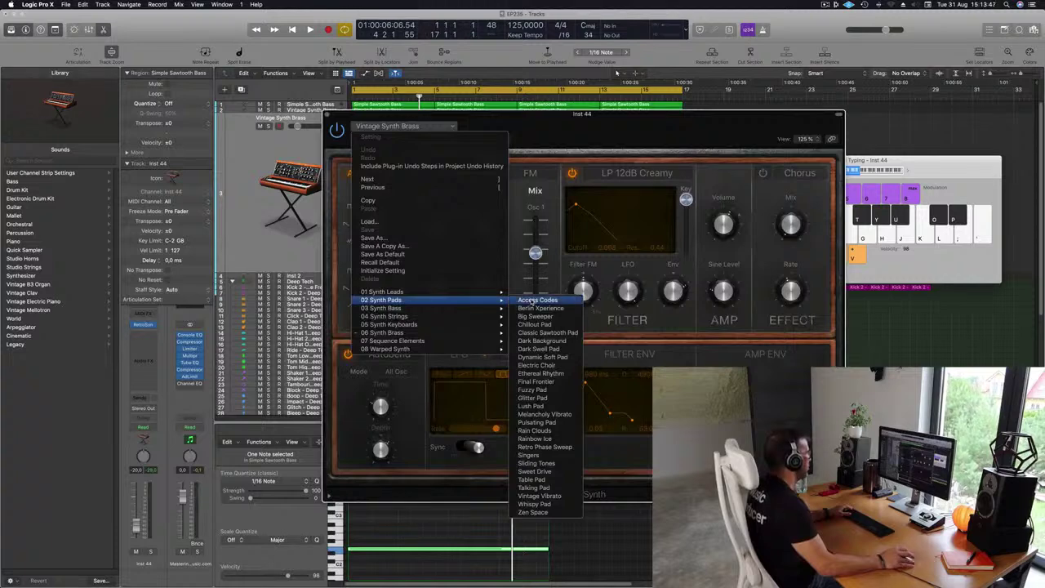
left_click(534, 431)
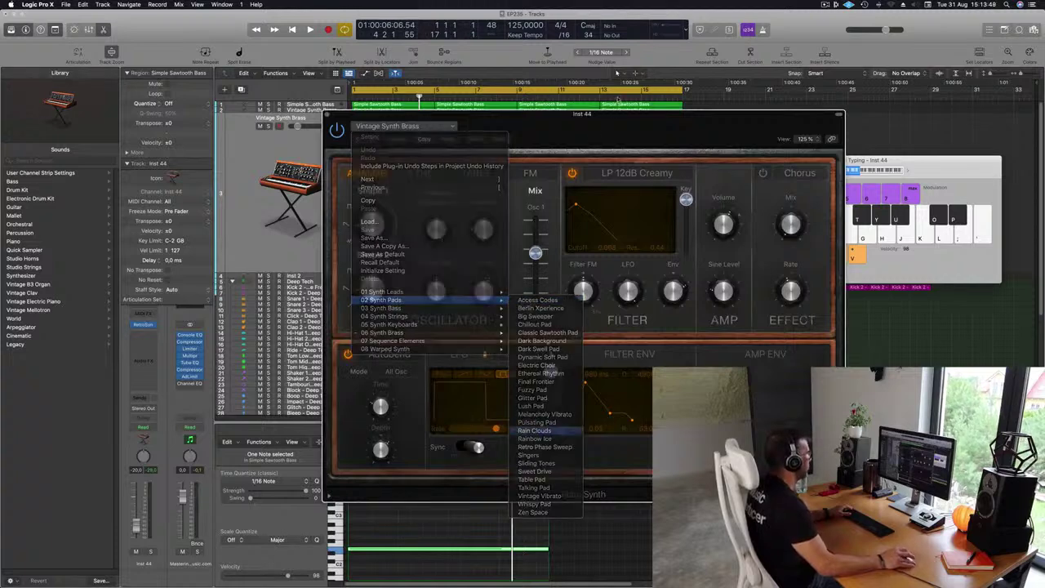
left_click_drag(463, 144, 409, 231)
Step: Repeat the sustained pad region three times to fill its track up to bar 17 and play the arrangement
left_click(409, 120)
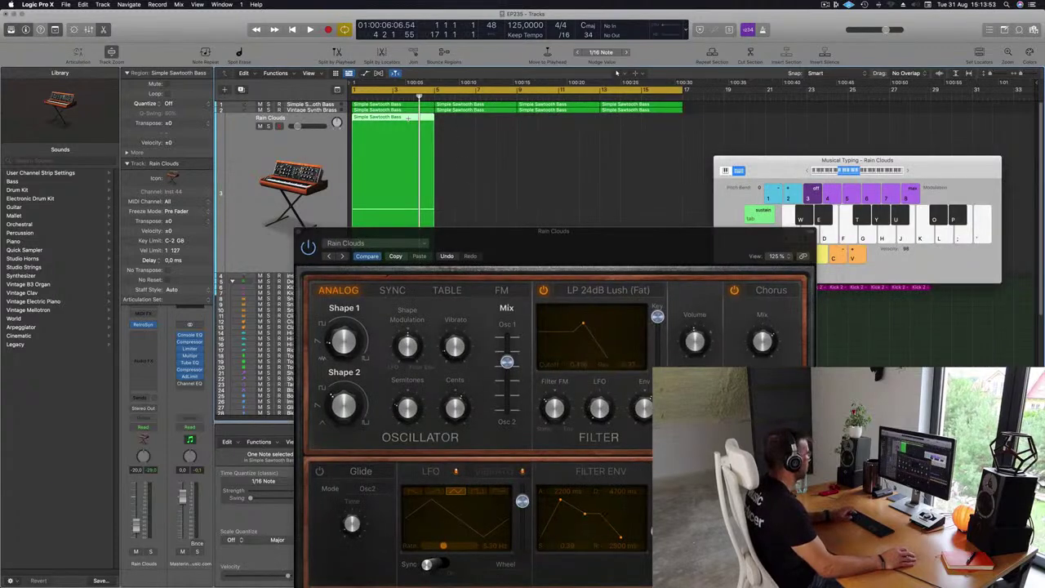
key("super+r")
key("super+r")
key("super+r")
left_click_drag(644, 238, 681, 110)
key("space")
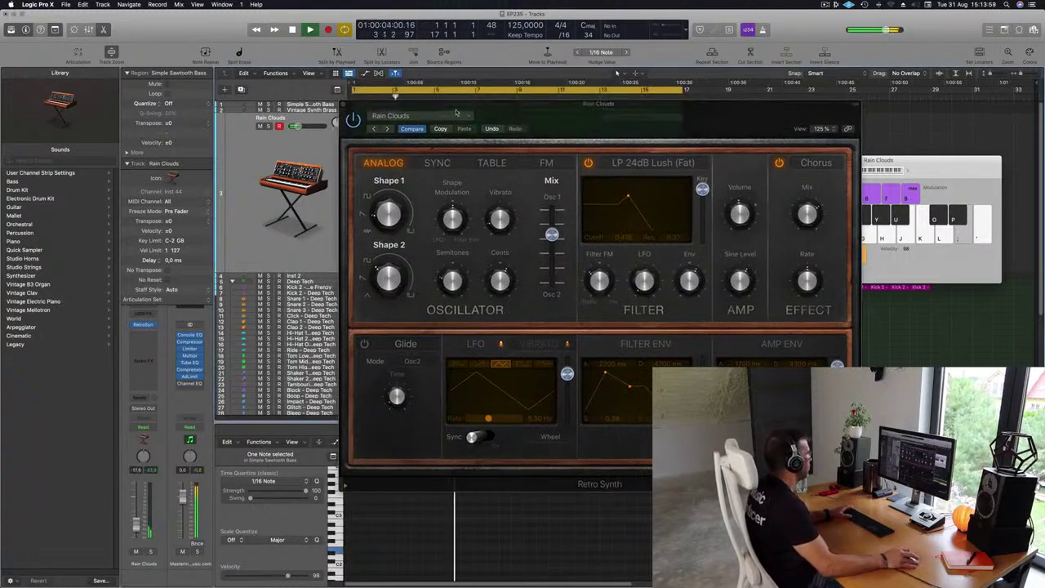
Step: Audition the following pad presets Rainbow Ice, Retro Phase Sweep and Singers during playback
left_click(388, 129)
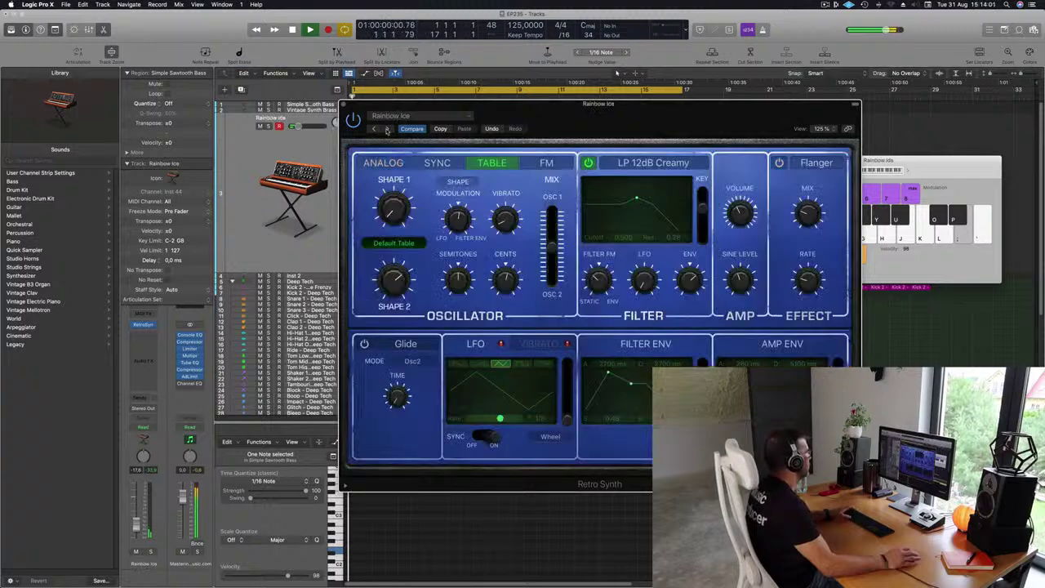
left_click(388, 129)
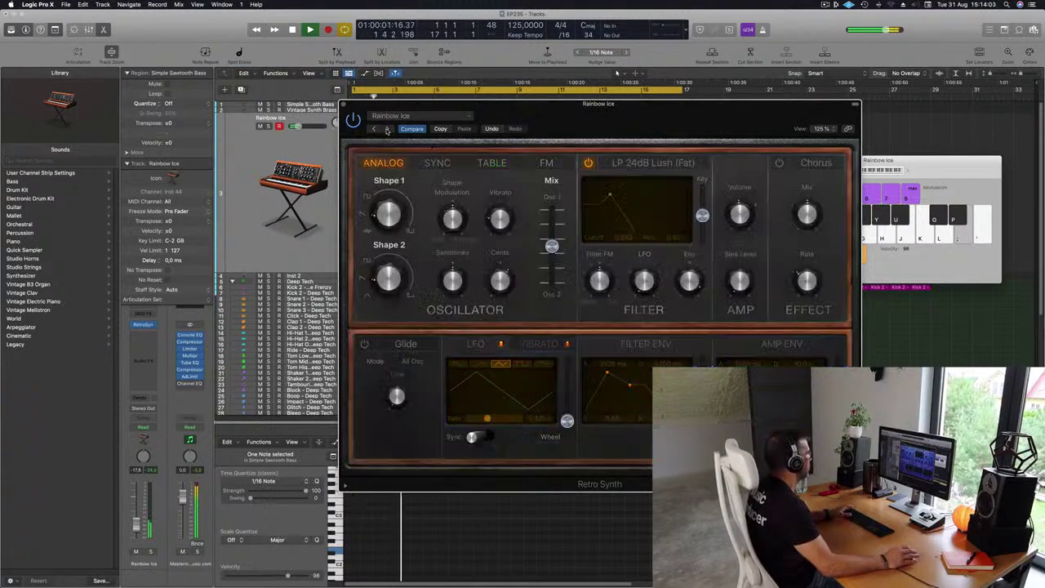
left_click_drag(623, 118, 590, 127)
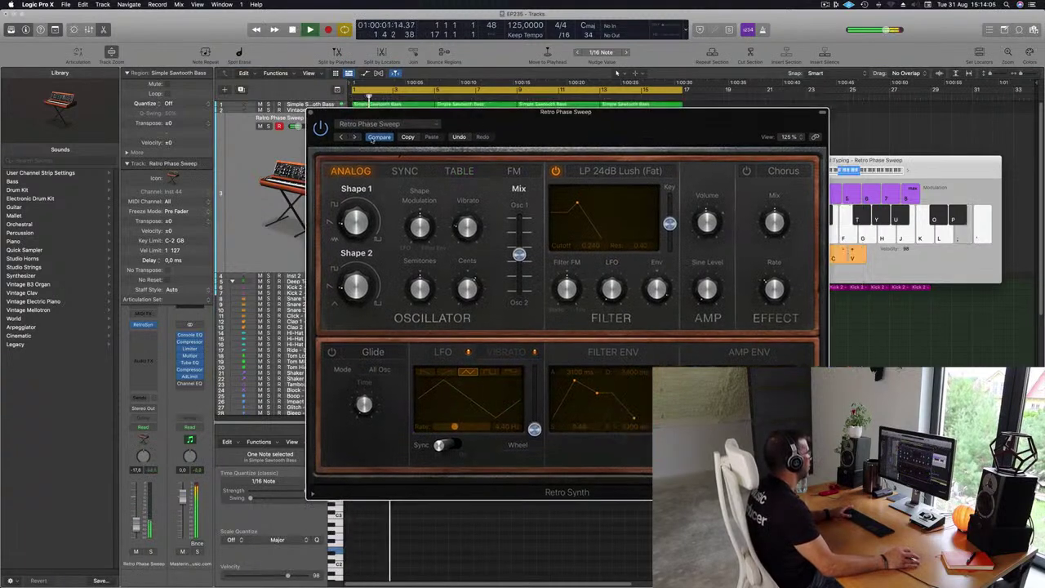
left_click(355, 137)
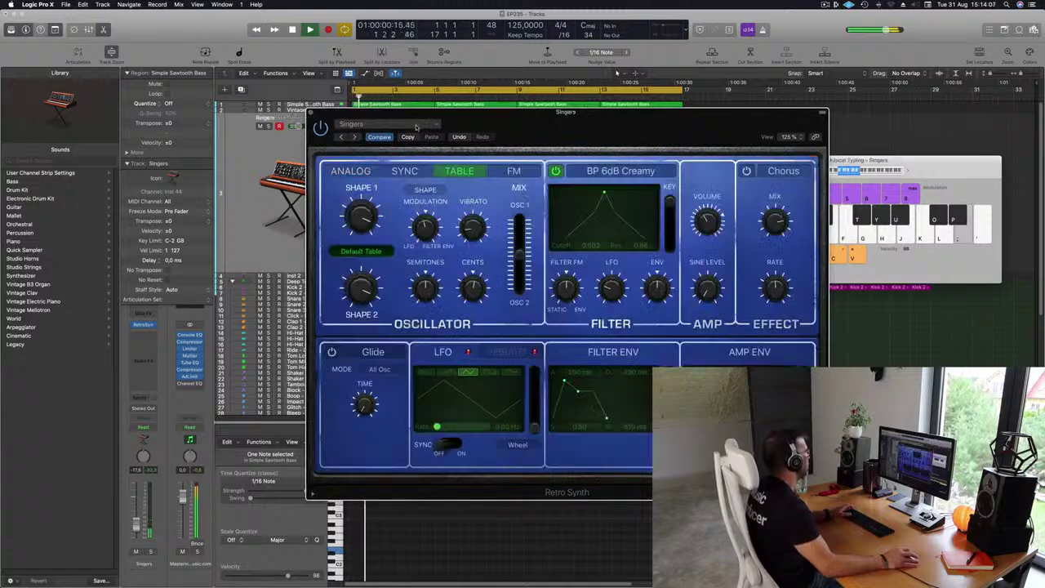
left_click_drag(523, 113, 543, 104)
Step: Load the Chillout Pad preset from the Synth Pads category on the pad track
left_click(391, 116)
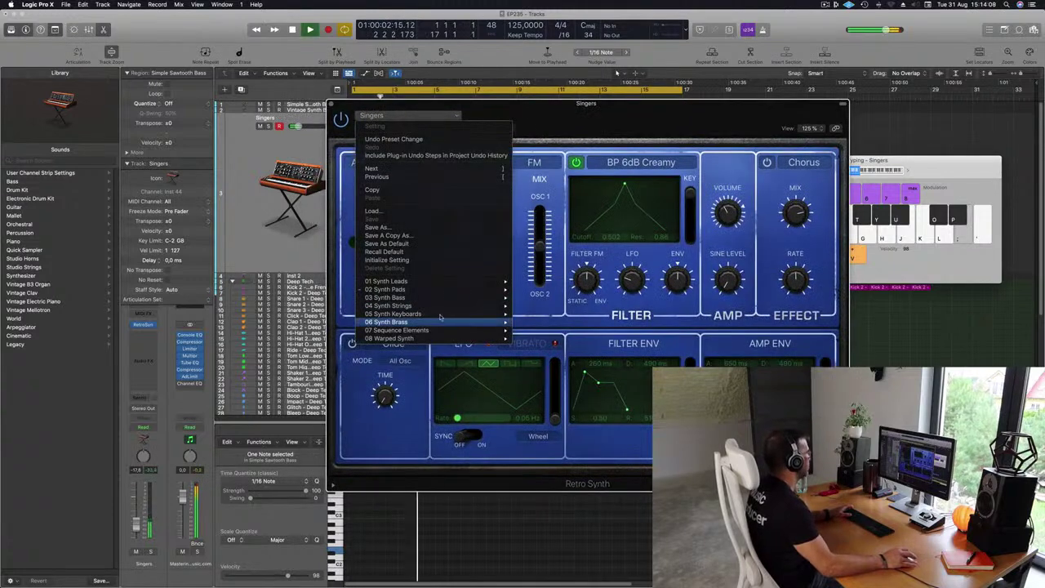
mouse_move(490, 289)
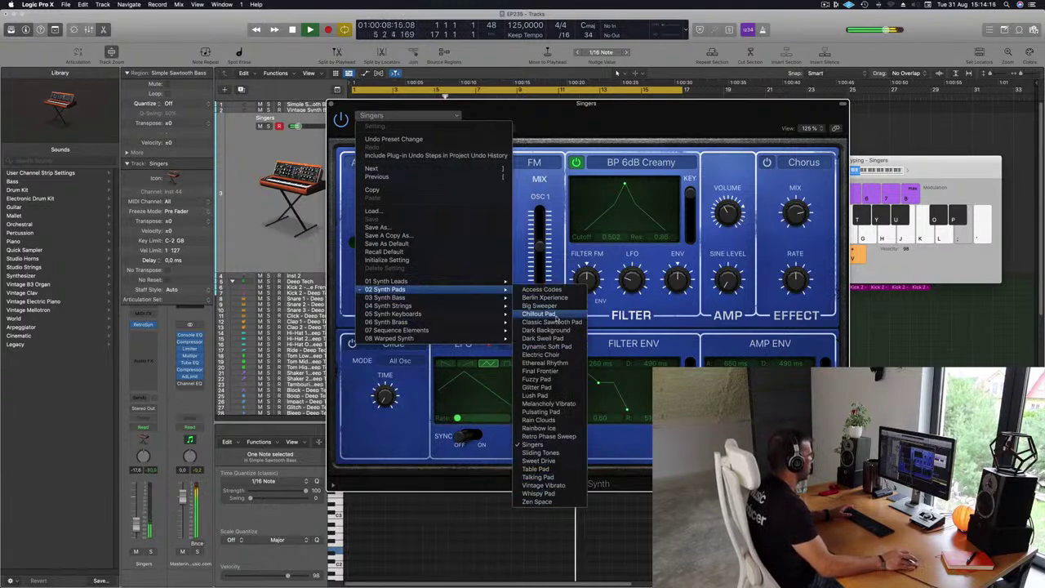
left_click(548, 314)
mouse_move(636, 106)
left_mouse_down()
mouse_move(589, 104)
mouse_move(650, 99)
left_mouse_up()
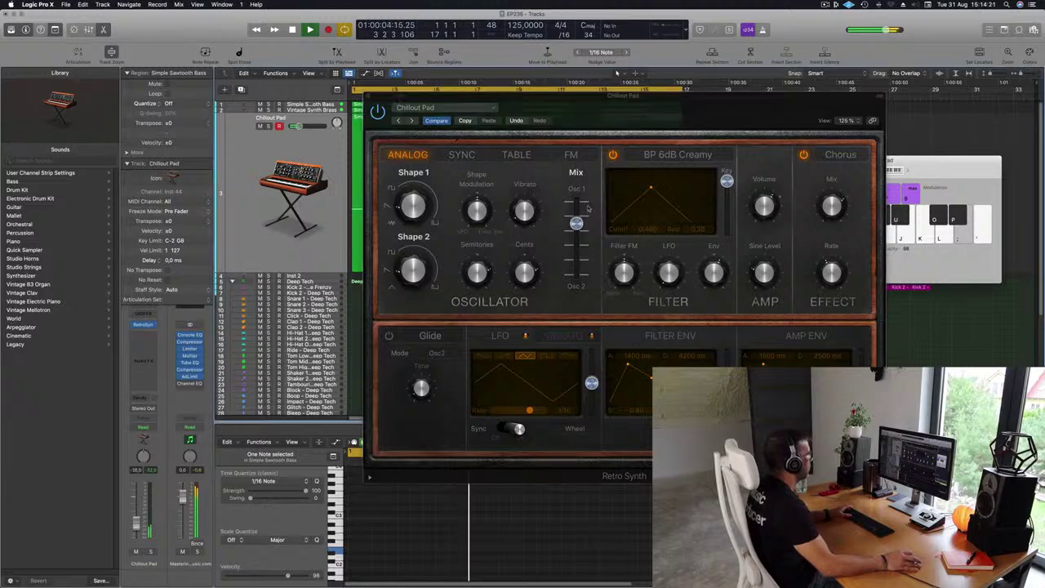
Step: Lengthen the pad's filter envelope attack to 10.0 s and set the filter cutoff to about 0.378 with resonance about 0.30
left_click_drag(651, 190, 641, 192)
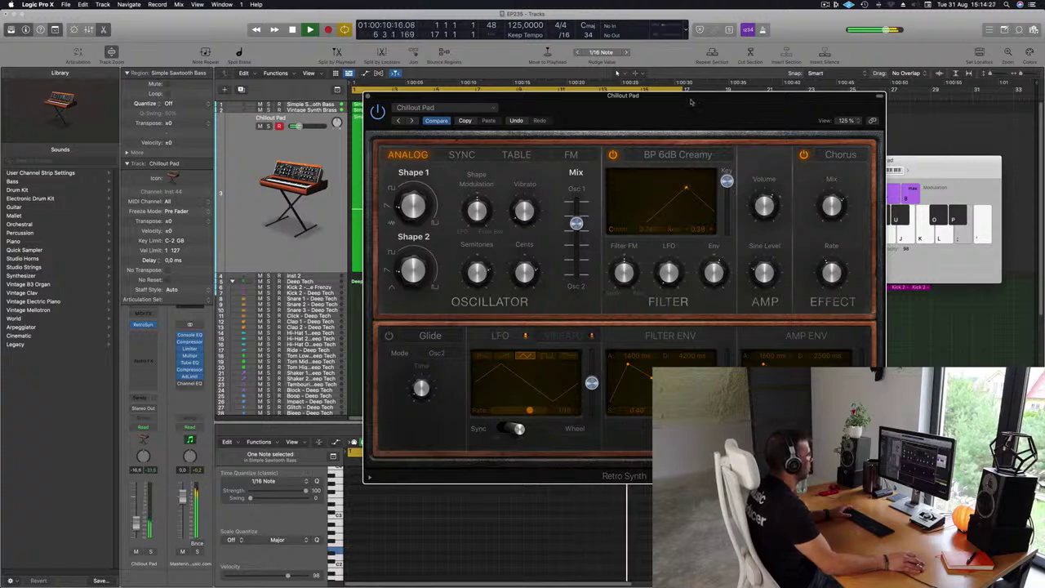
left_click_drag(690, 102, 720, 76)
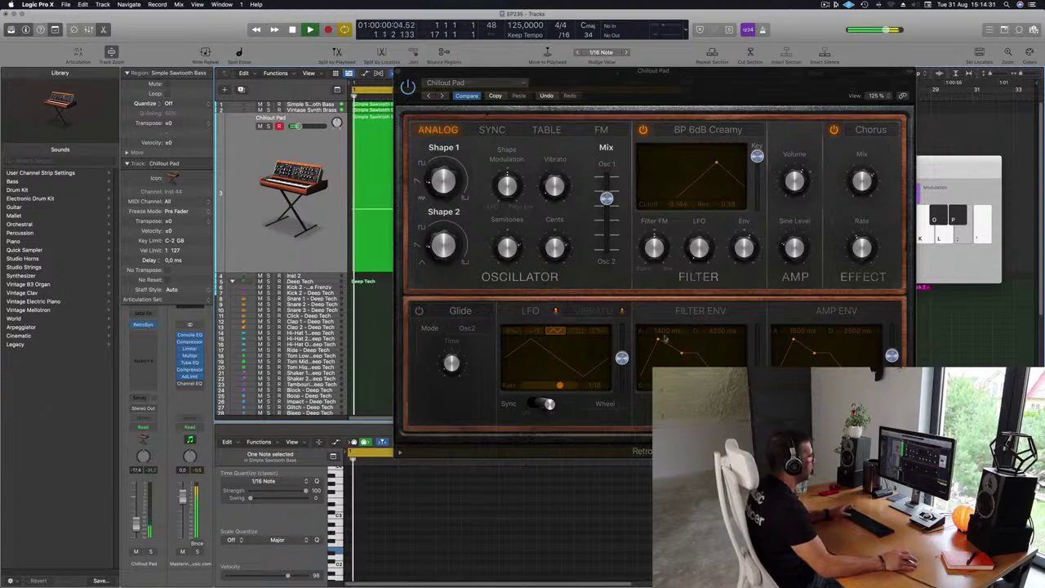
left_click_drag(665, 337, 669, 342)
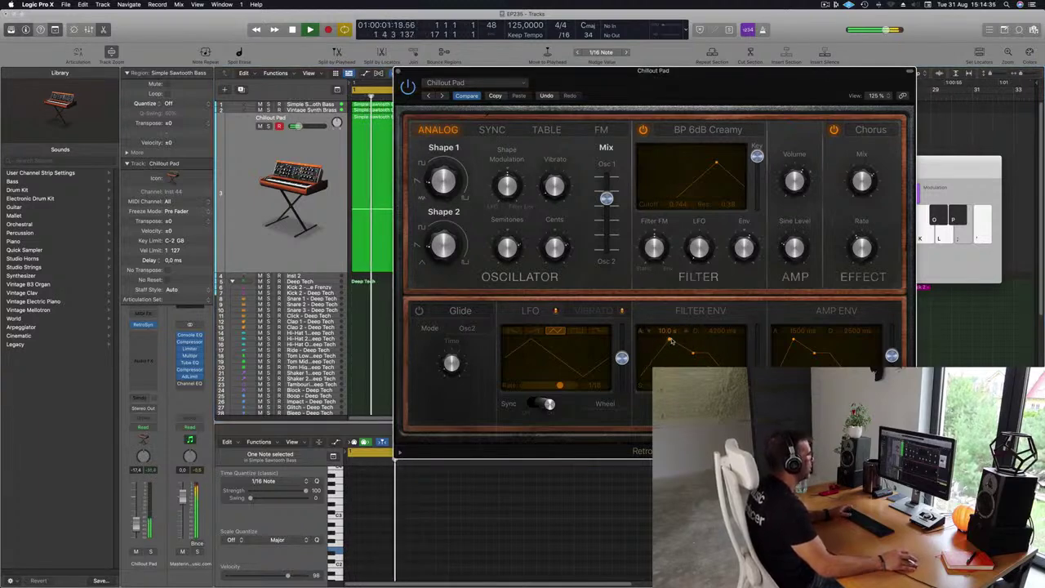
left_click_drag(716, 164, 679, 167)
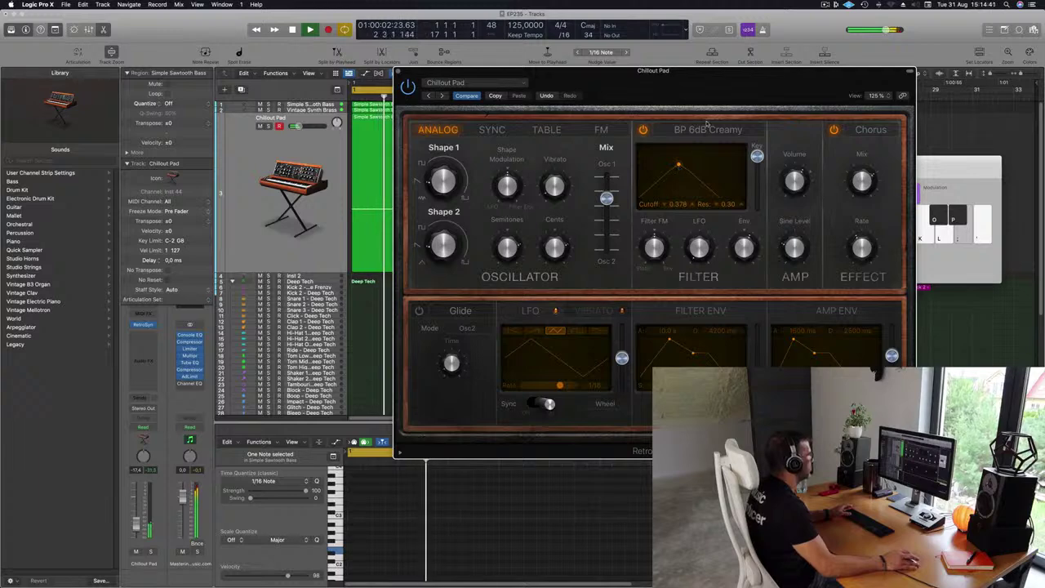
Step: Select all four pad regions and replay the arrangement from the start
left_click_drag(685, 109, 811, 209)
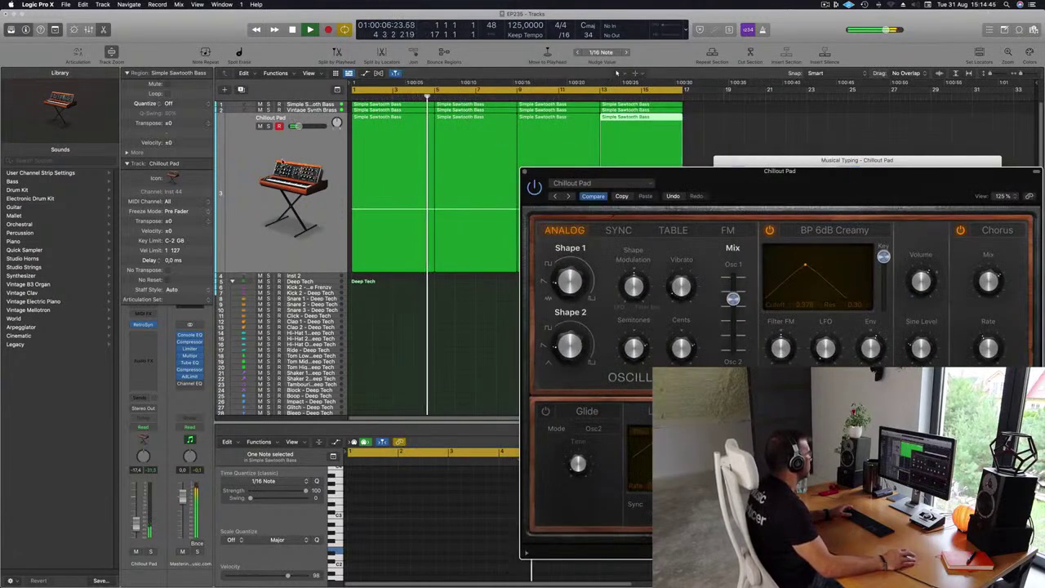
left_click(282, 161)
key("space")
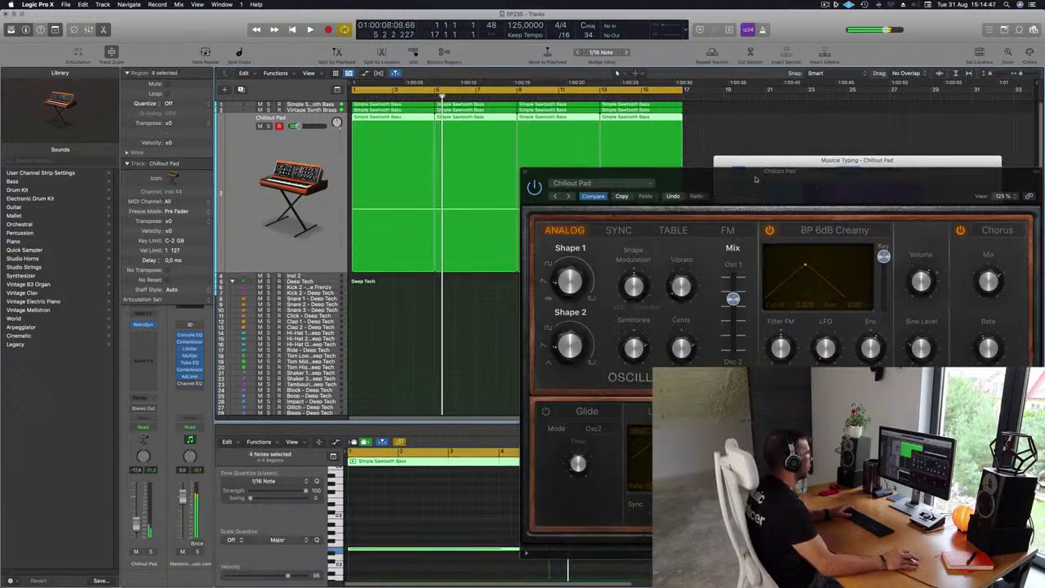
left_click_drag(756, 178, 769, 117)
key("space")
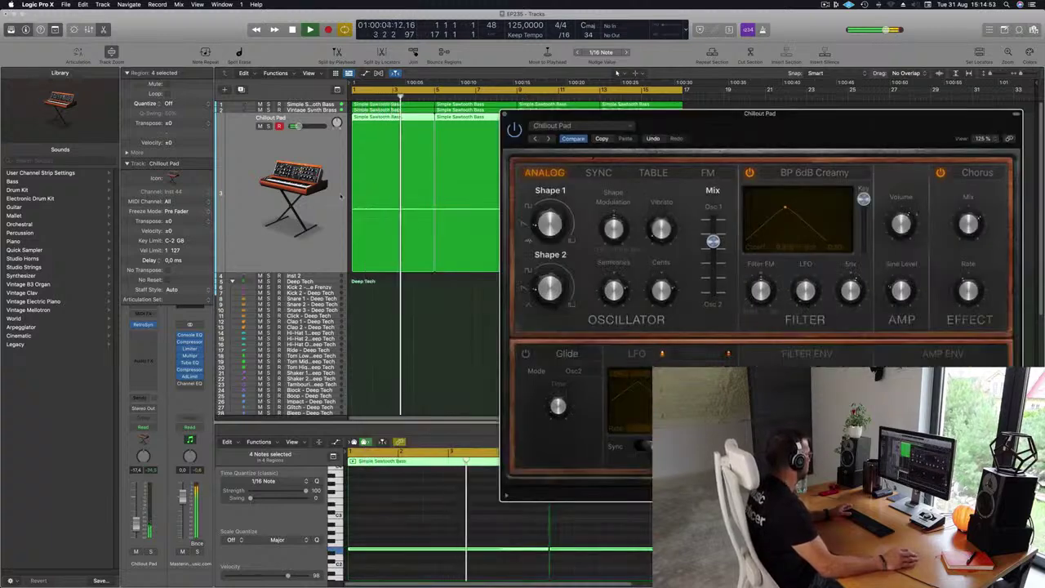
Step: Lower the pad's filter cutoff to about 0.286 with resonance about 0.32 during playback
left_click_drag(839, 122, 689, 157)
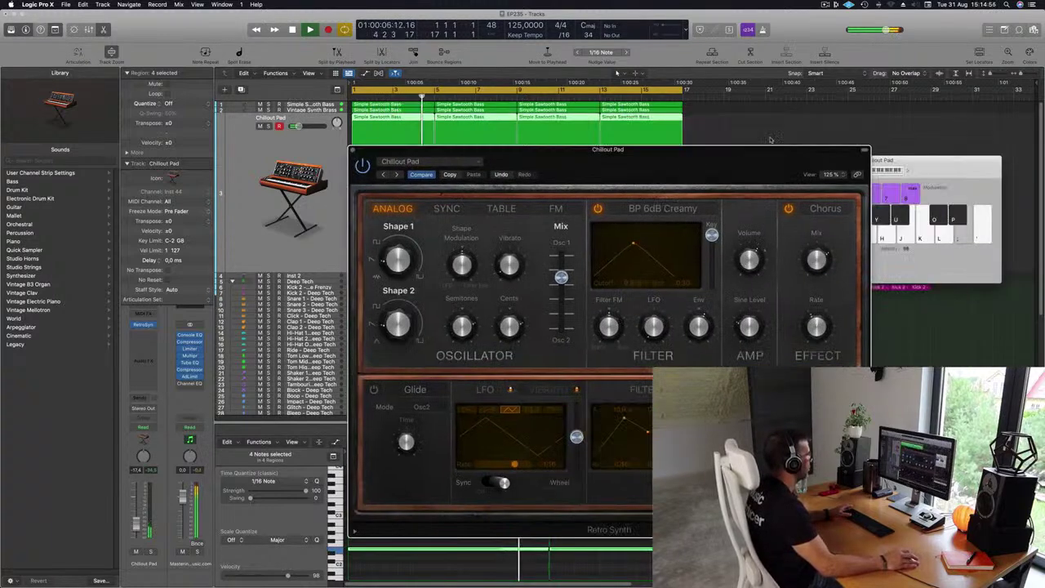
left_click_drag(770, 140, 574, 141)
left_click_drag(651, 153, 740, 128)
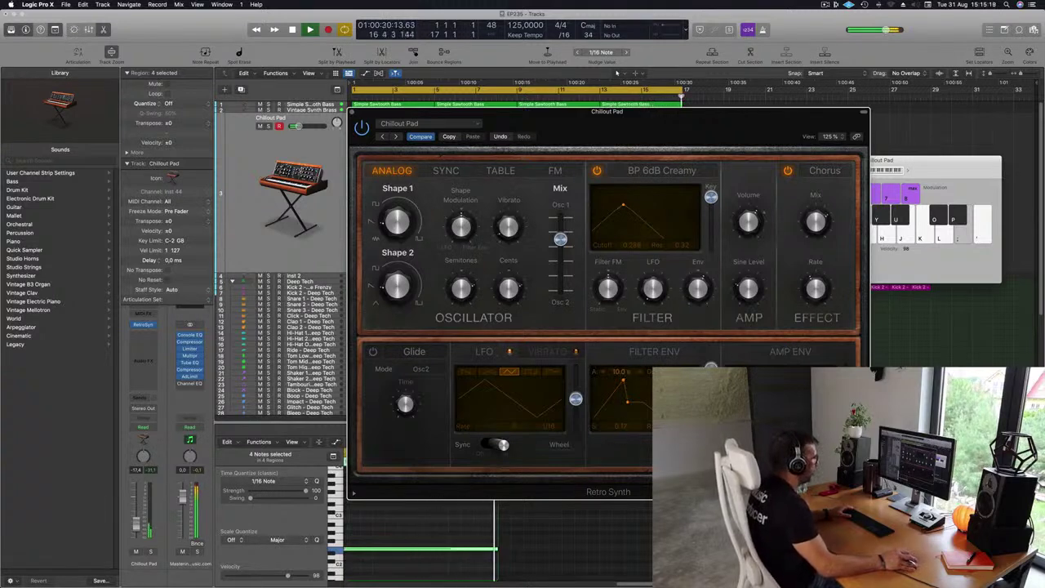
Step: Set the pad's amp envelope to a 0.00 ms attack and a 10.0 s decay
left_click_drag(674, 125, 764, 105)
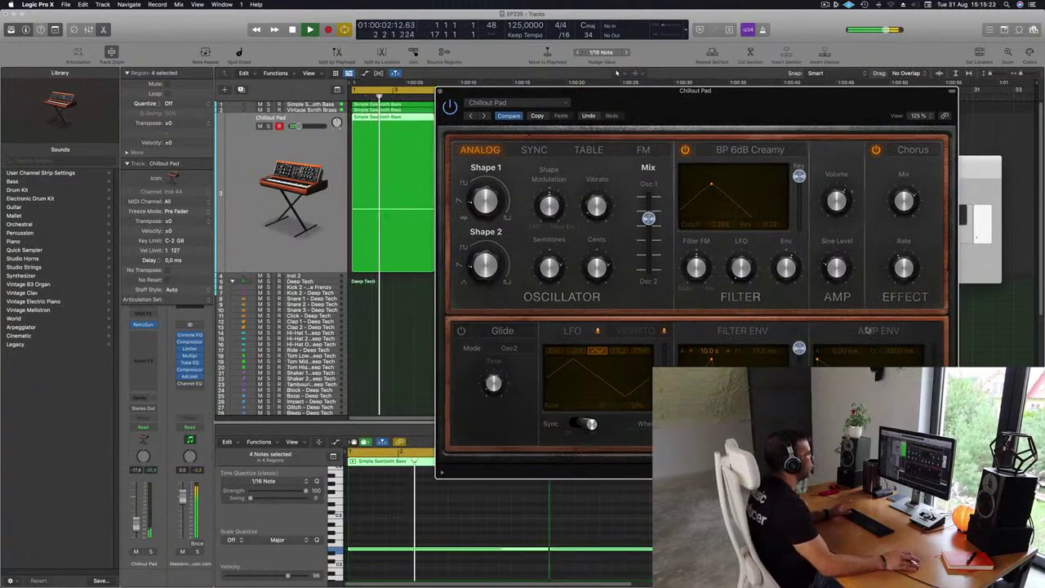
left_click_drag(842, 358, 849, 359)
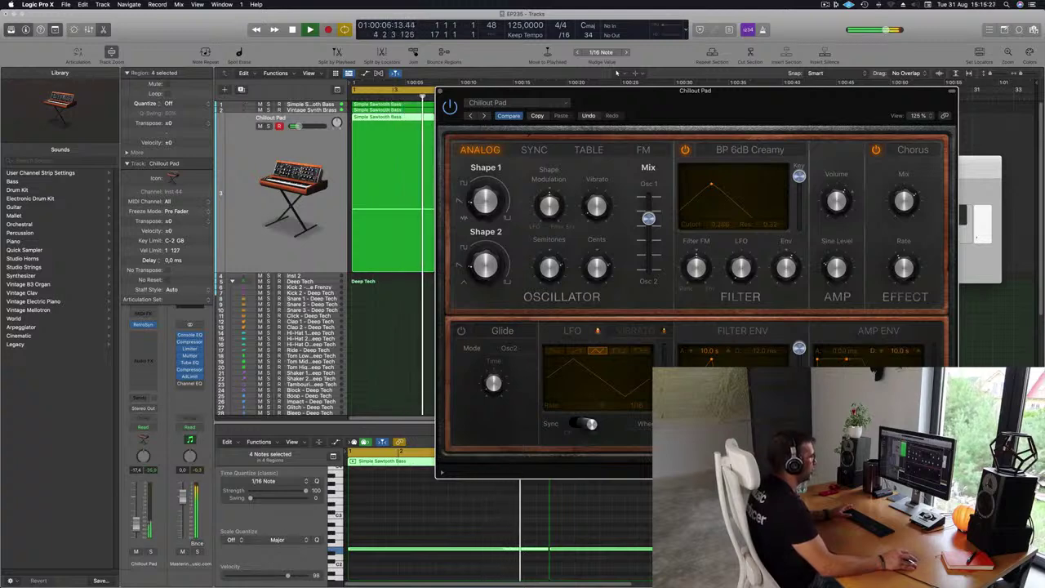
left_click_drag(724, 137, 788, 135)
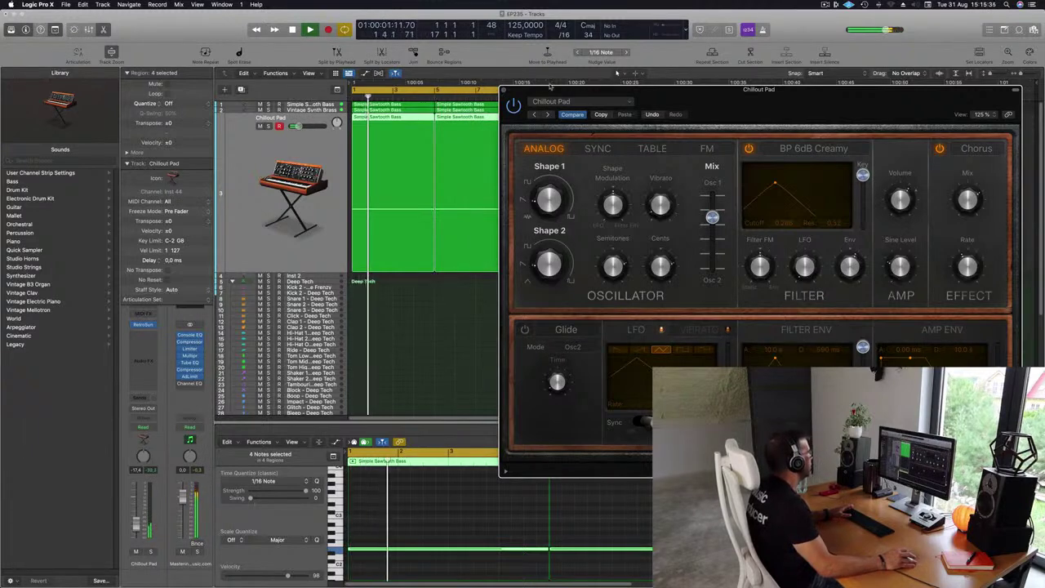
Step: Delete the note in the second pad region and join the first two pad regions into one
key("super+k")
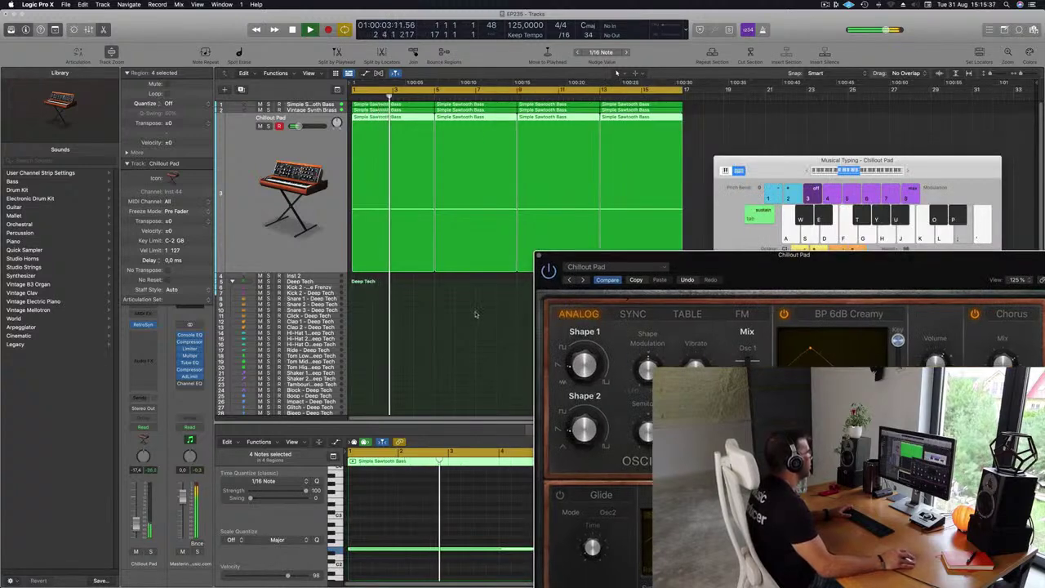
left_click_drag(394, 307, 478, 245)
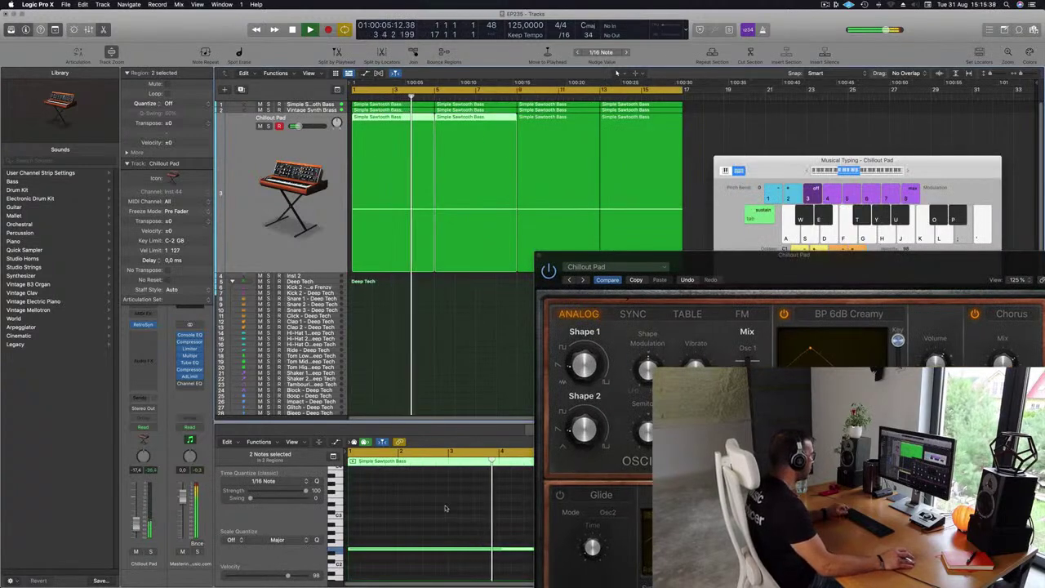
scroll(445, 506, "left", 3)
left_click_drag(415, 535, 417, 564)
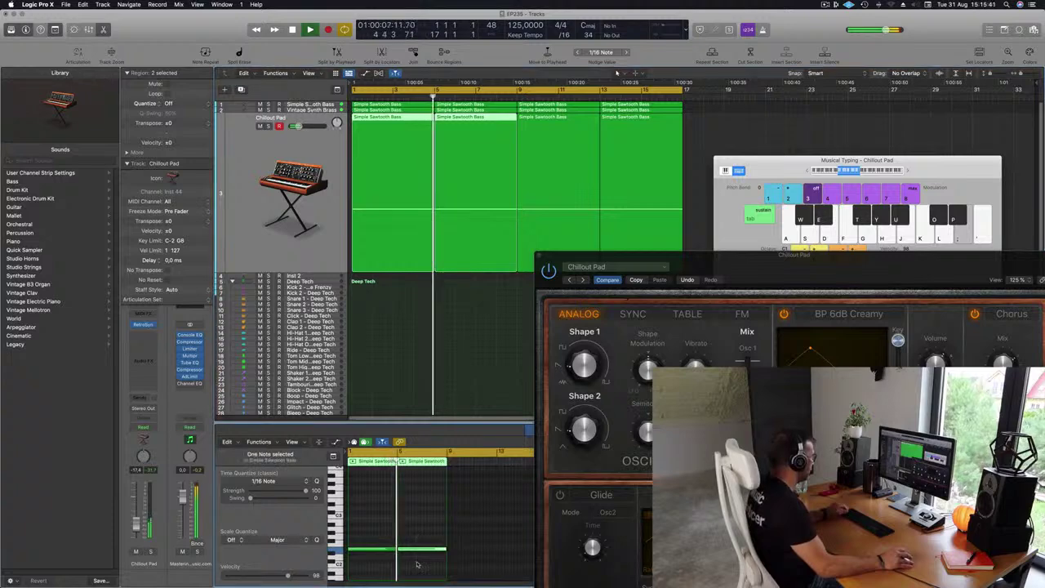
key("Delete")
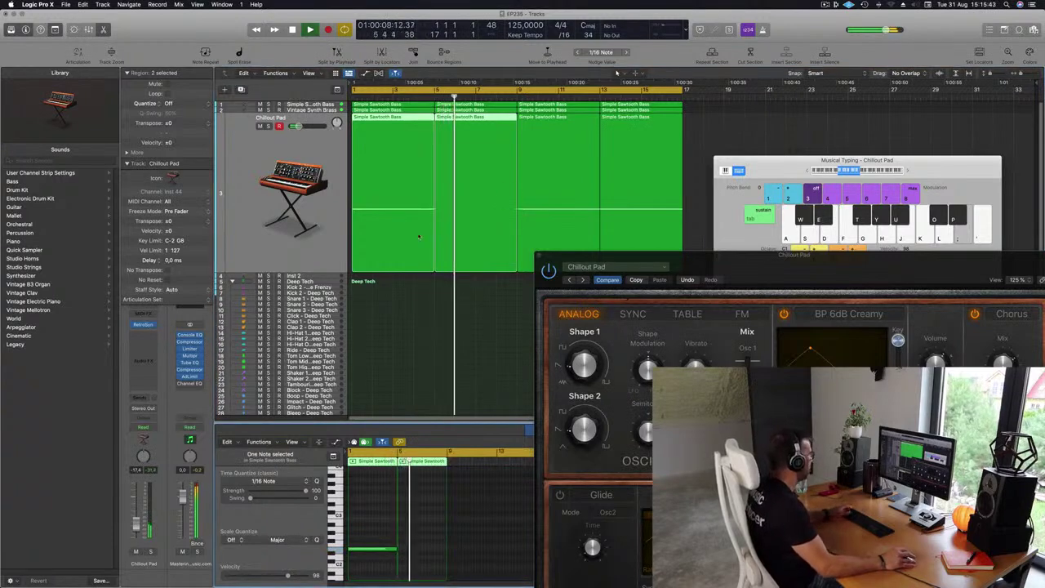
left_click_drag(388, 287, 454, 260)
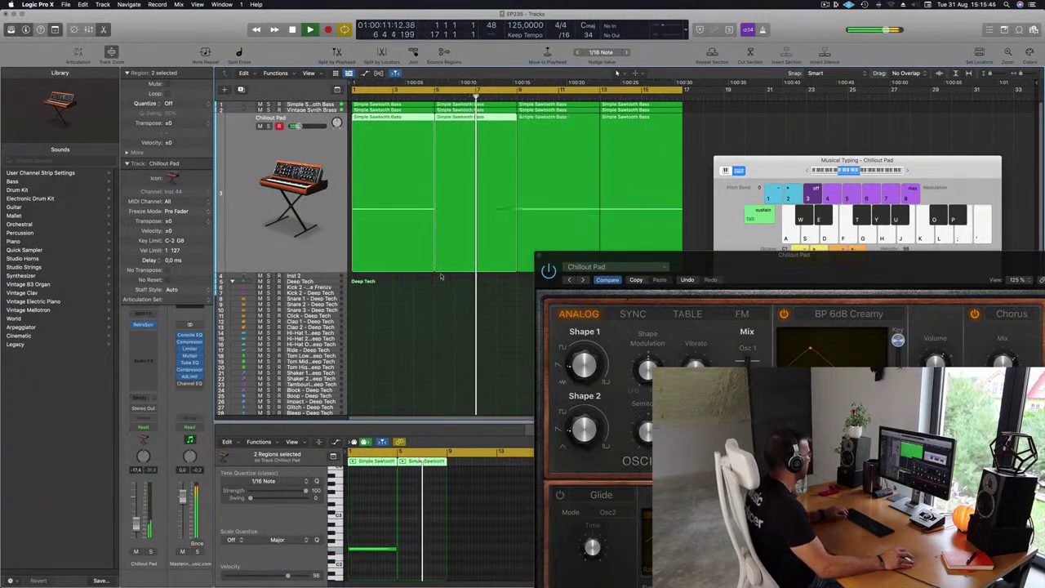
key("j")
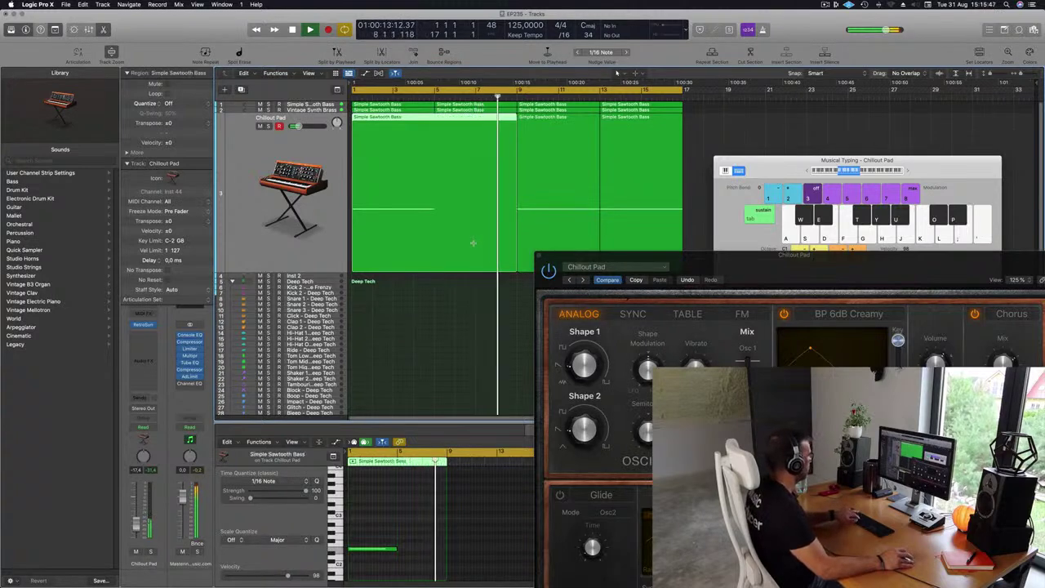
Step: Stretch the joined region's note to its full eight bars and duplicate it an octave higher at E3
key("Return")
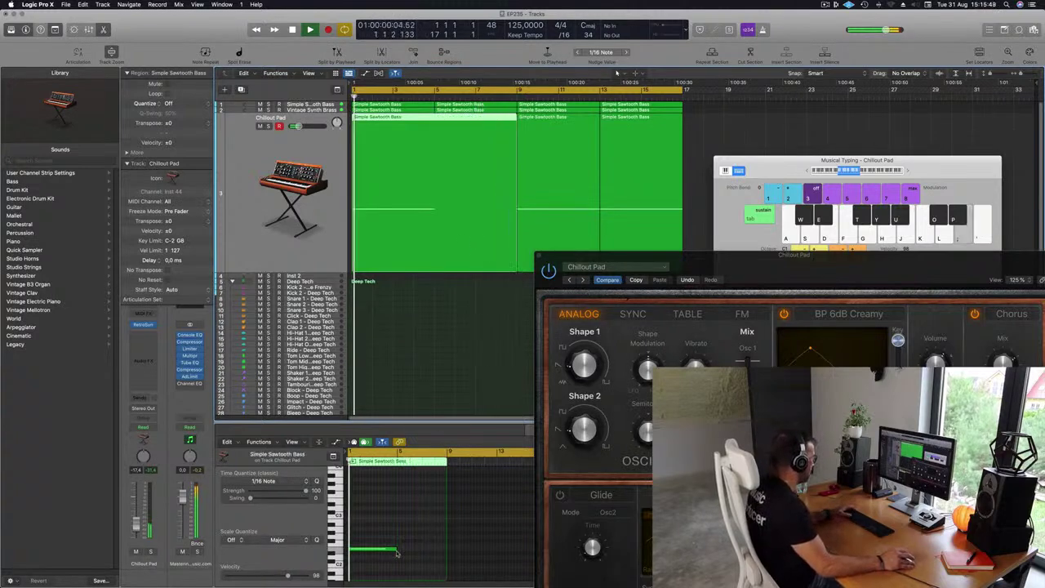
left_click_drag(395, 548, 446, 549)
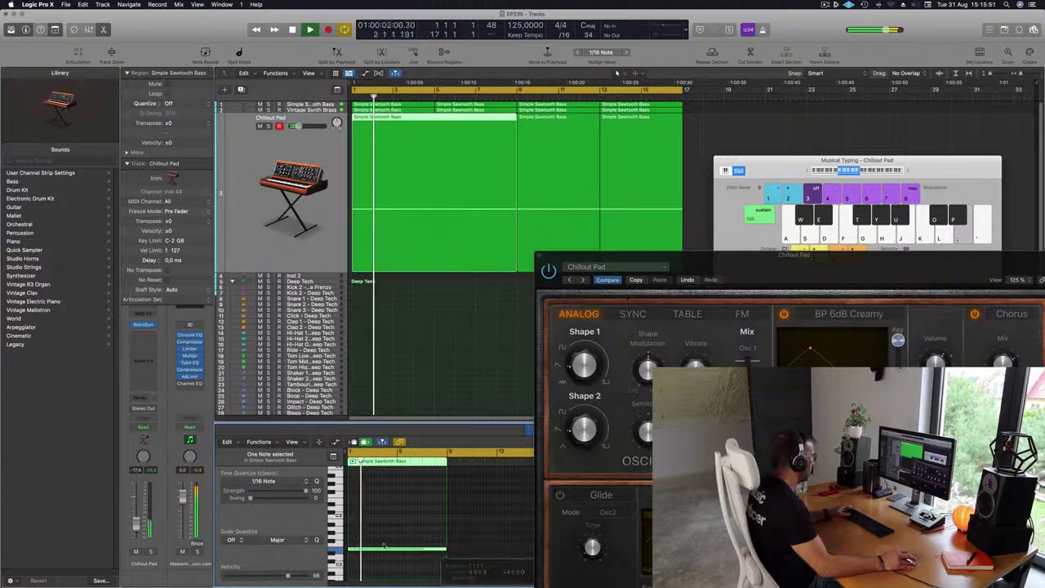
left_click_drag(392, 548, 392, 499)
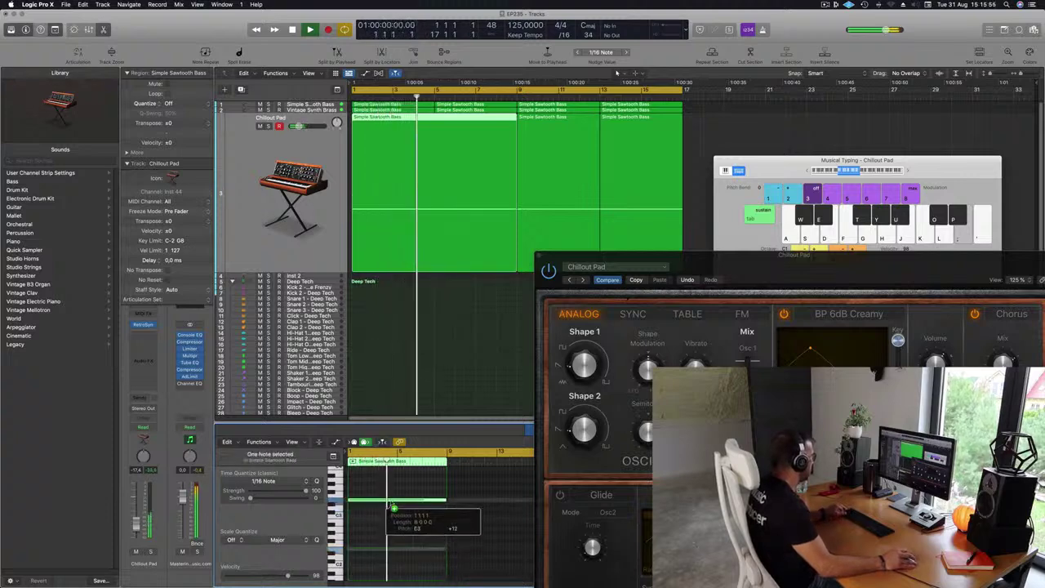
Step: Delete the last two pad regions and copy the eight-bar pad region to bar 9
left_click_drag(799, 255, 662, 231)
left_click(541, 144)
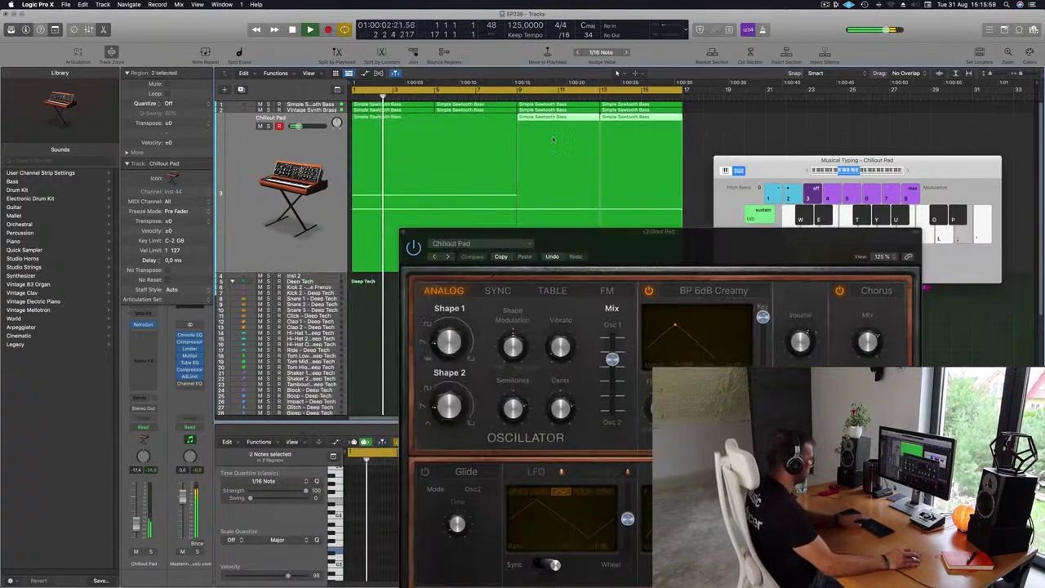
left_click(422, 153)
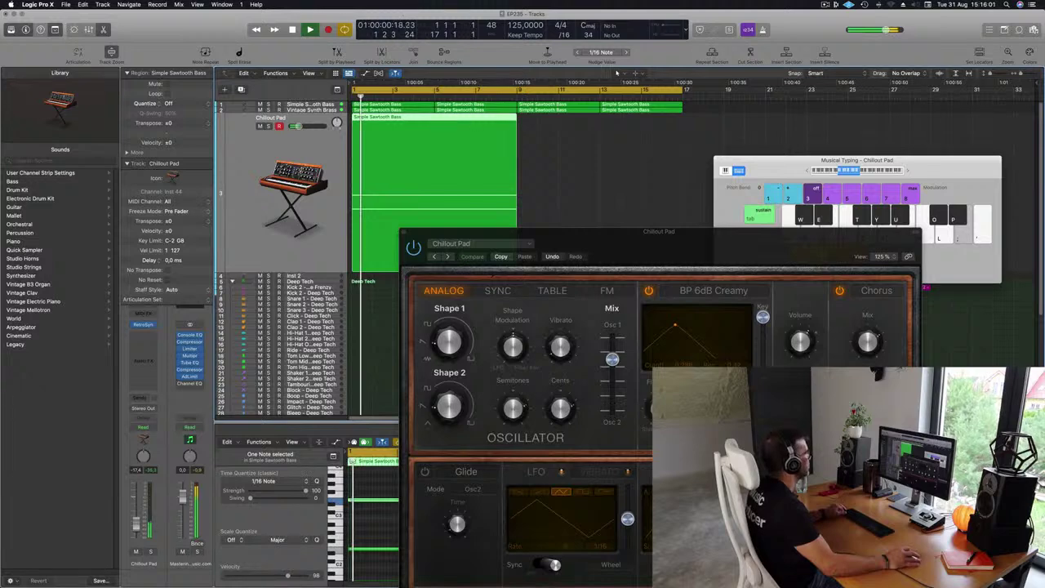
left_click_drag(444, 120, 612, 127)
left_click_drag(613, 236, 727, 177)
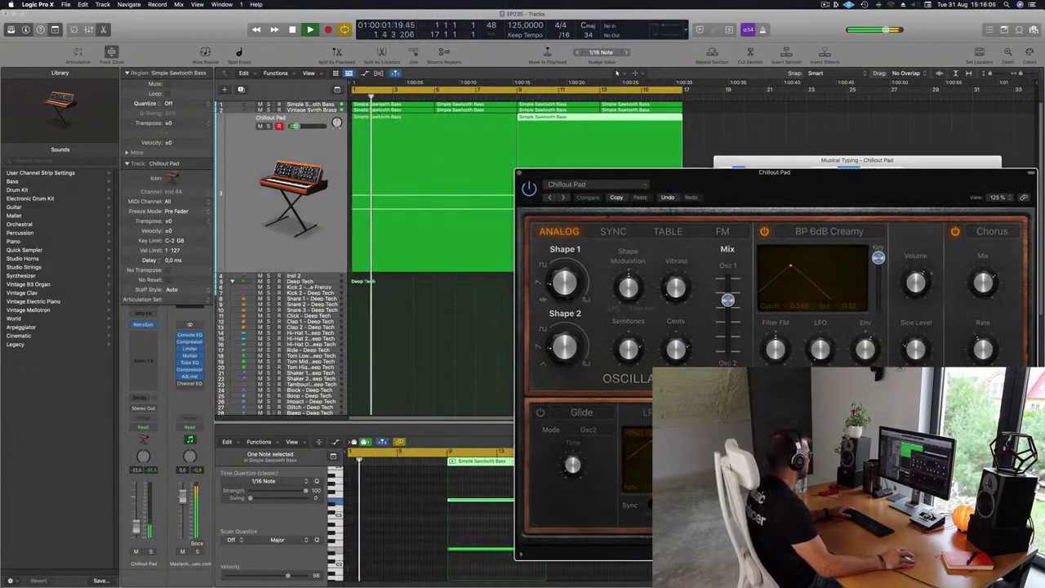
Step: Change the pad's filter type to LP 12dB Creamy
left_click(443, 296)
left_click_drag(822, 189, 651, 191)
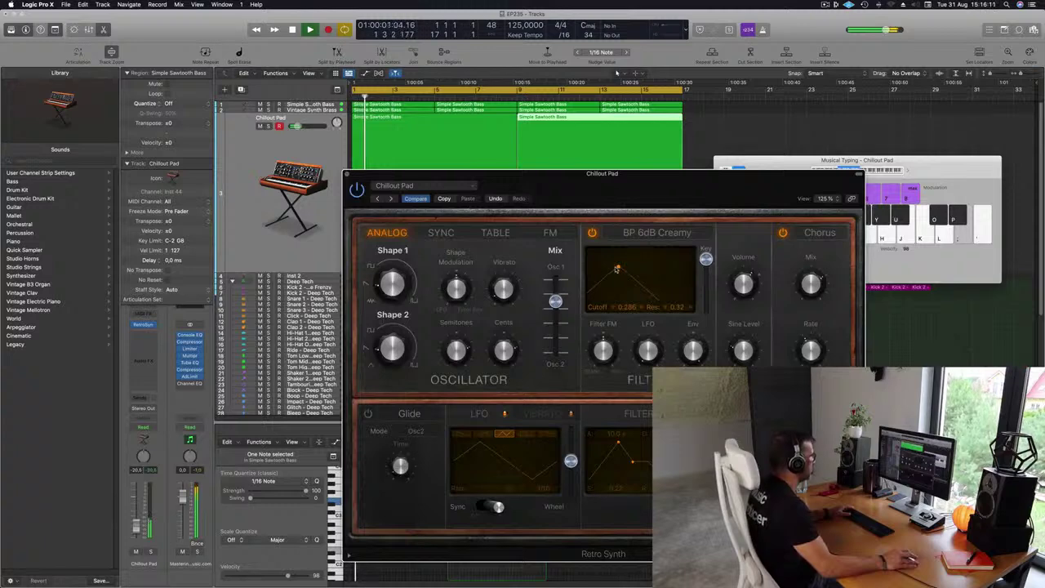
left_click(630, 237)
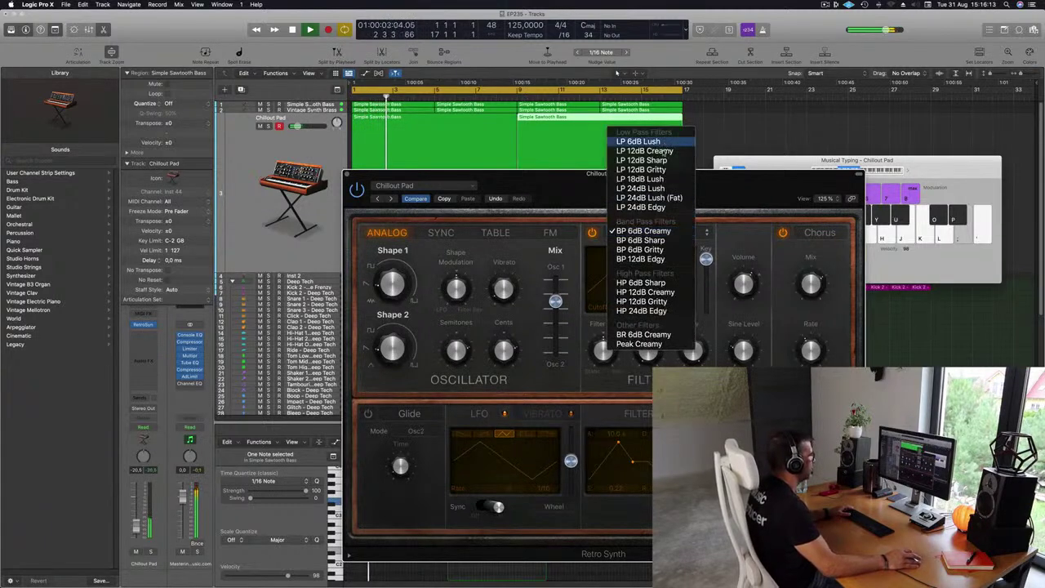
left_click_drag(724, 180, 678, 235)
key("space")
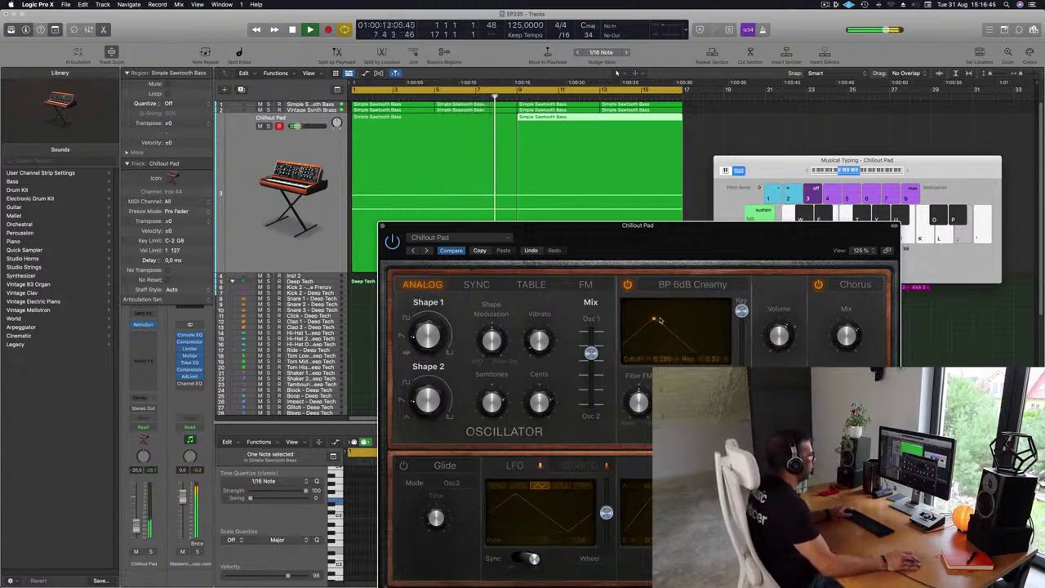
left_click(690, 284)
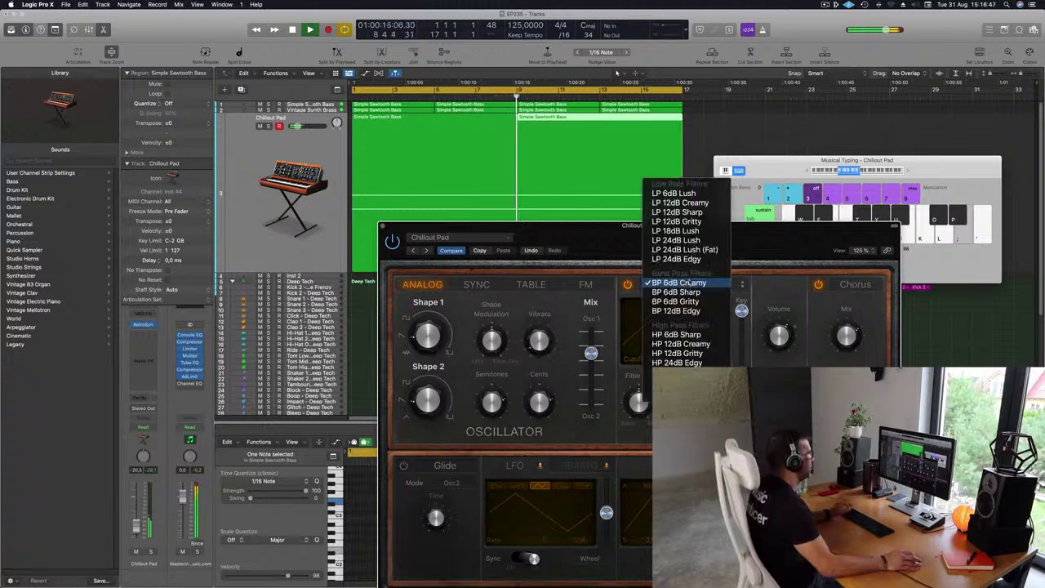
key("Escape")
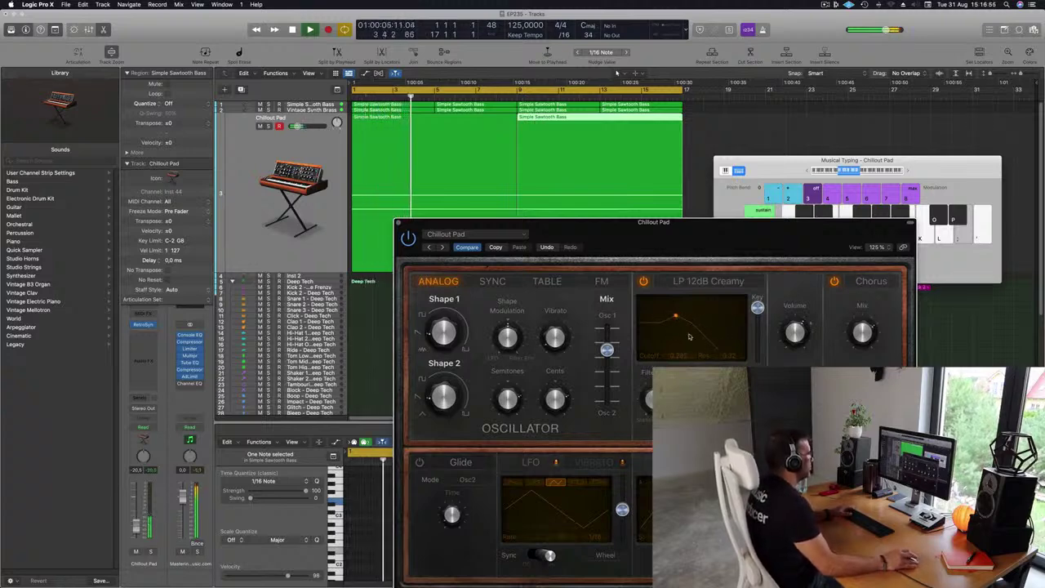
Step: Adjust the low-pass filter to a cutoff of about 0.344 and resonance of about 0.31 while listening to the arrangement
left_click_drag(690, 335, 685, 336)
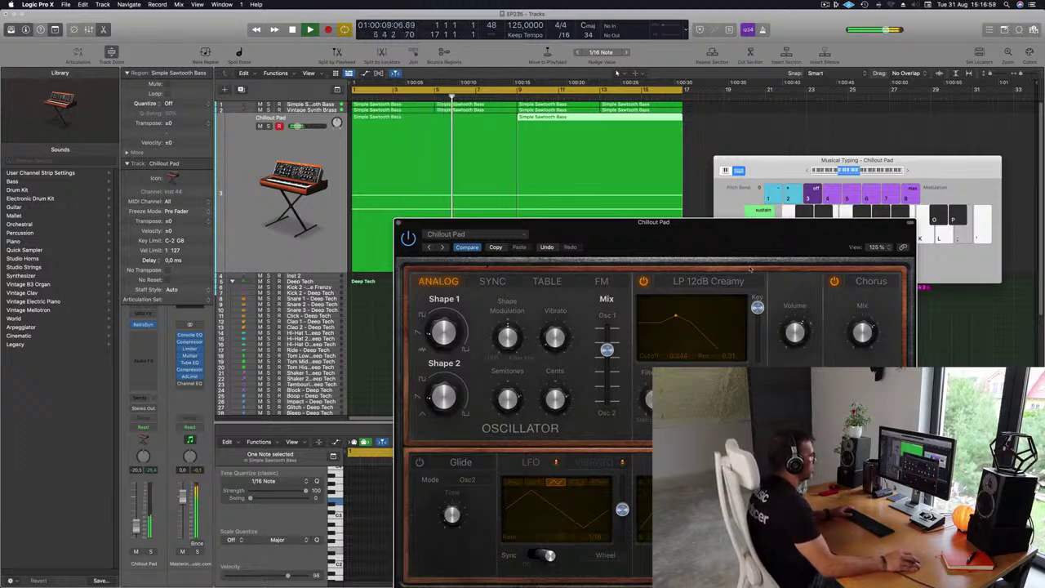
left_click_drag(611, 246, 662, 247)
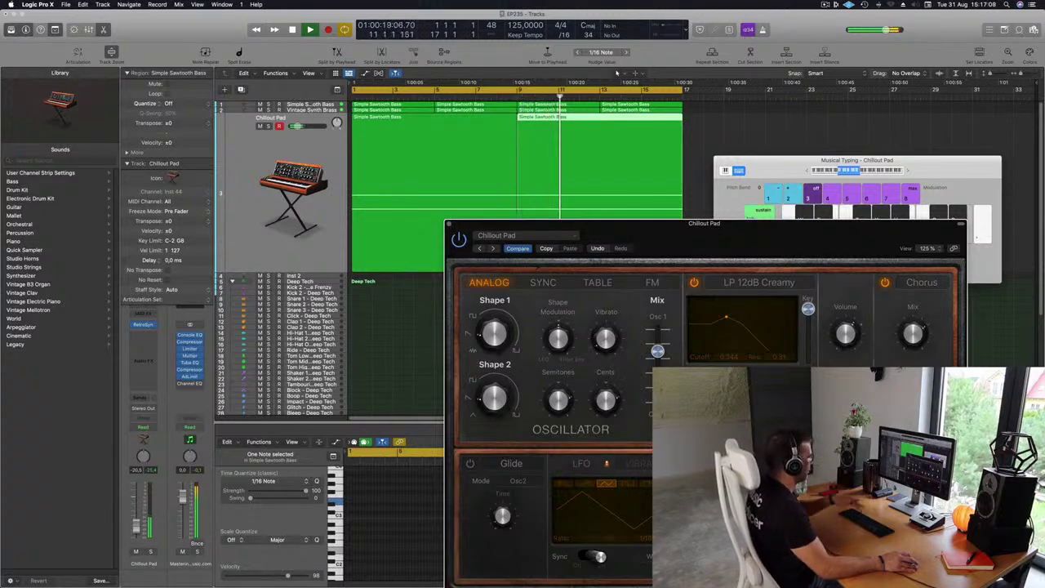
left_click_drag(743, 231, 790, 145)
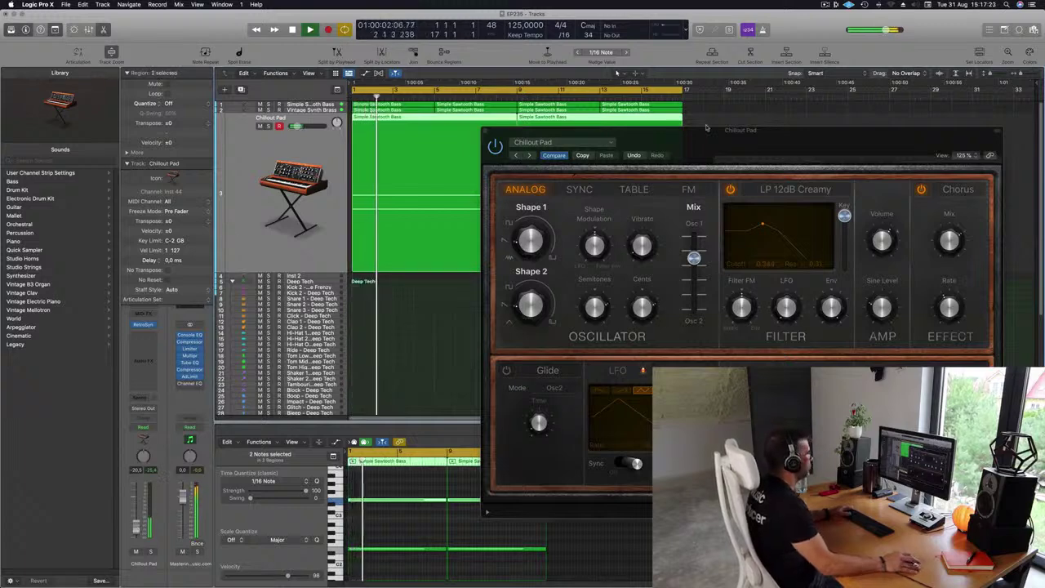
left_click_drag(669, 131, 547, 119)
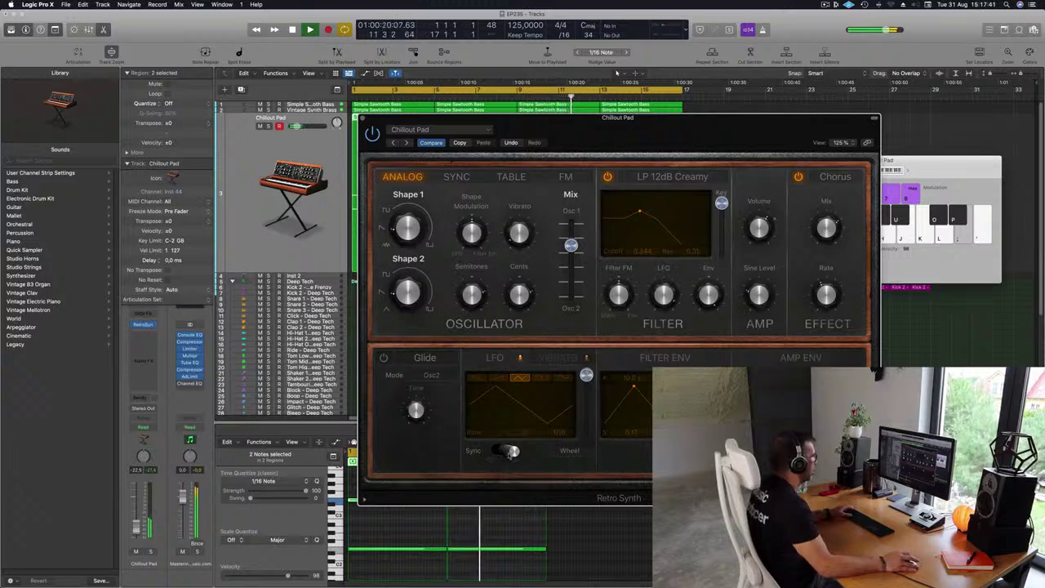
Step: Switch the pad's LFO to a square waveform at a 1/32 rate and adjust its modulation intensity slider
left_click(539, 377)
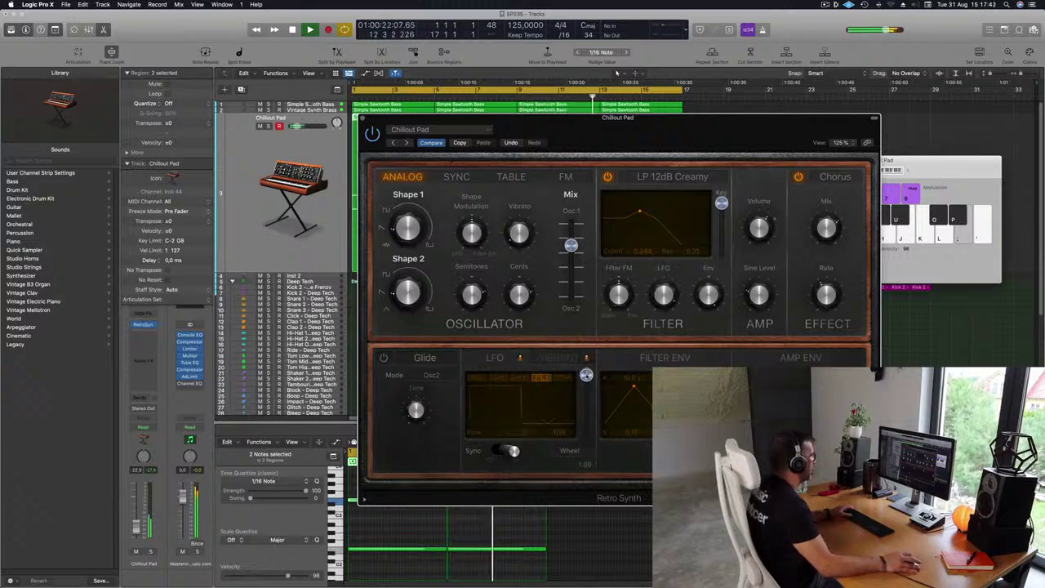
left_click_drag(586, 426, 586, 431)
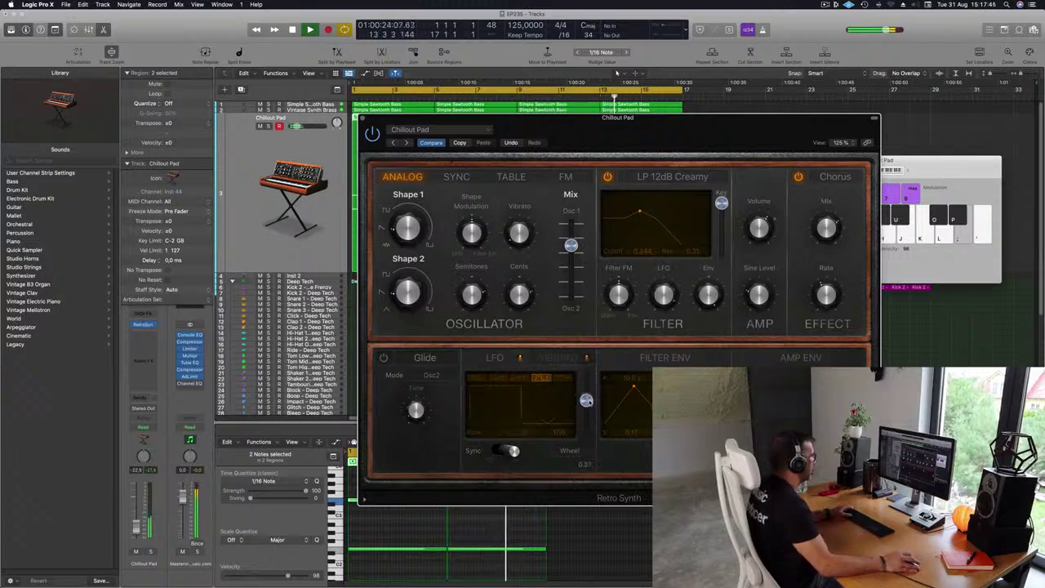
key("Return")
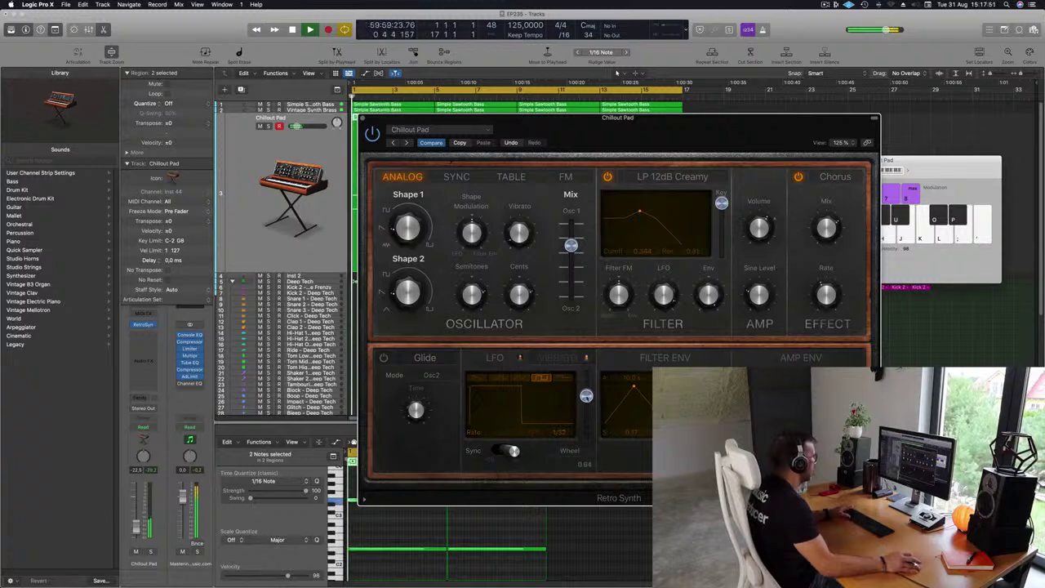
left_click_drag(586, 433, 586, 390)
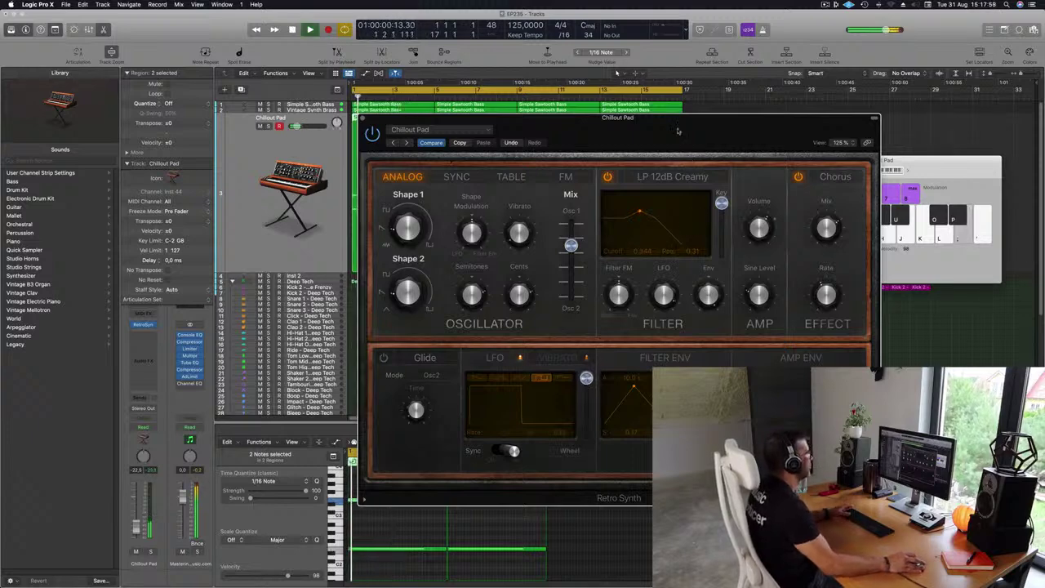
Step: Set the filter's LFO modulation amount to about 0.73 and replay the arrangement from the start
left_click_drag(680, 134, 744, 144)
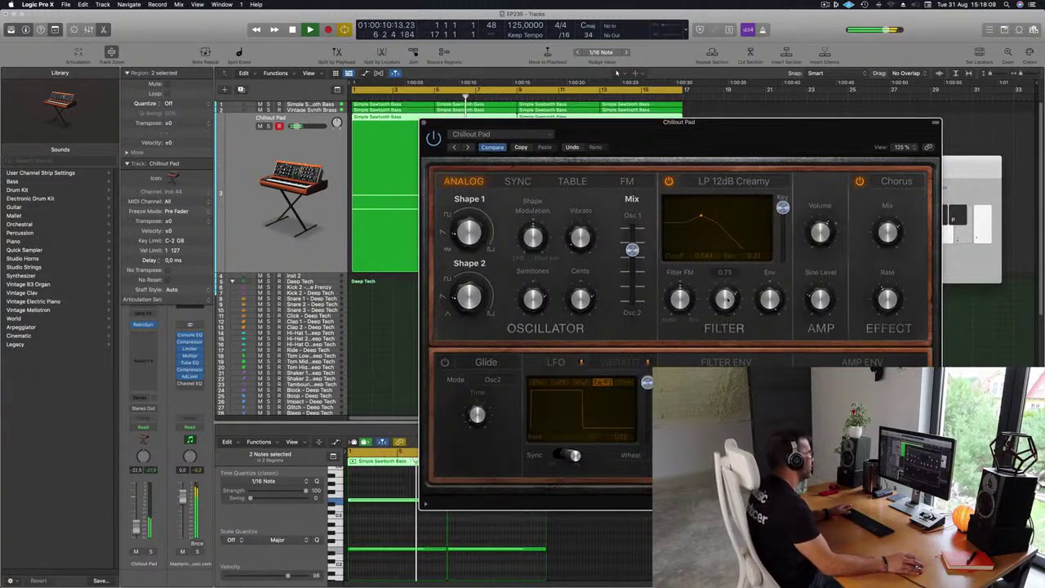
key("Return")
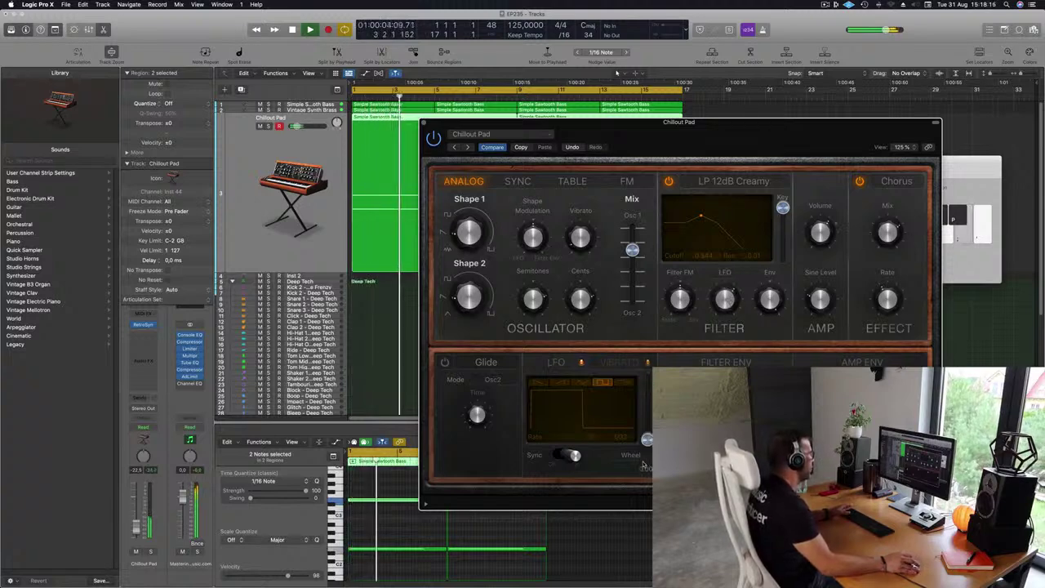
Step: Raise the pad's LFO modulation intensity slider to near its maximum, replay the arrangement, and close the pad's synth window
left_click_drag(647, 380, 646, 358)
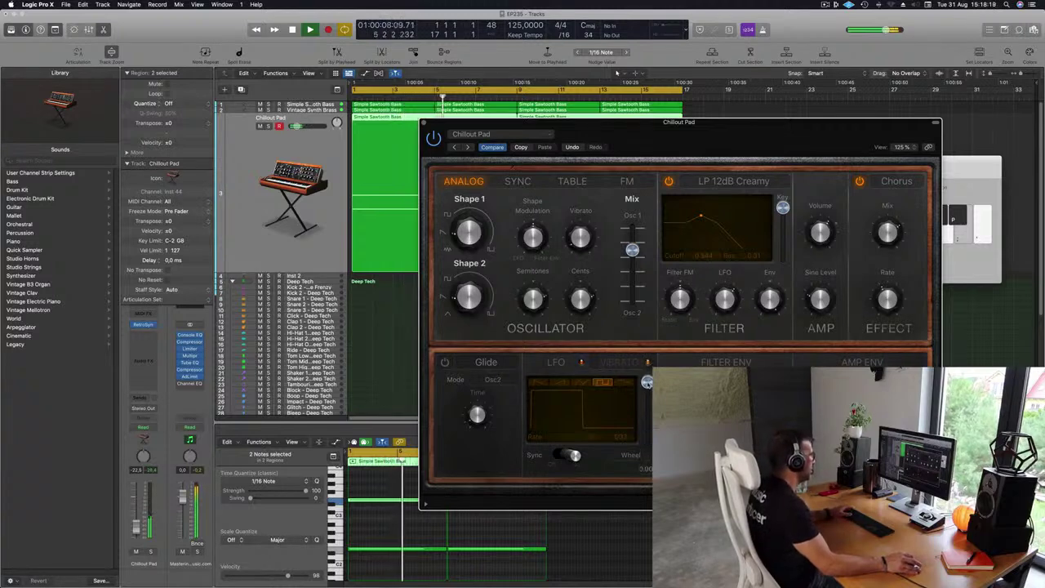
key("Return")
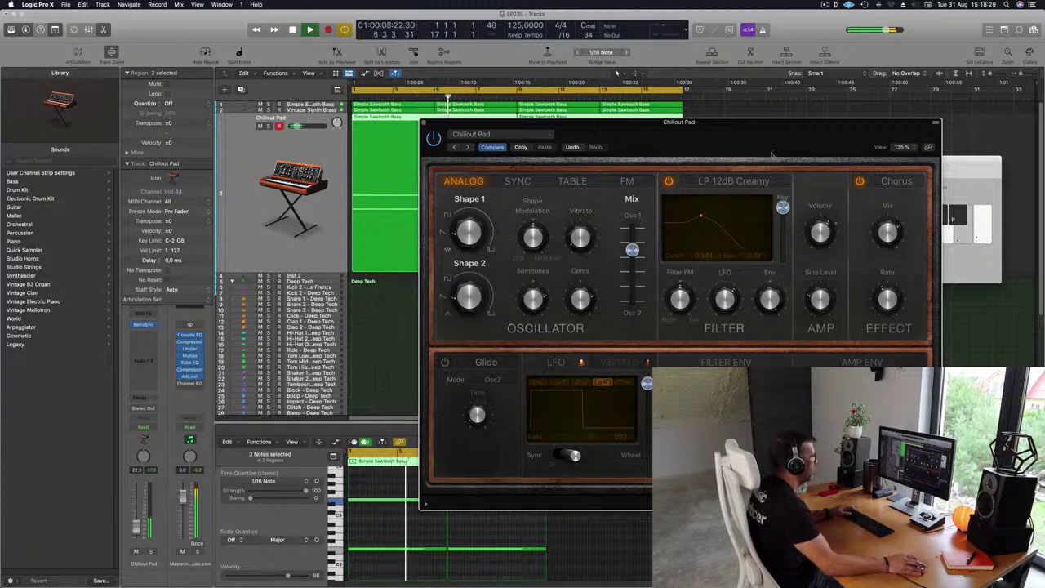
left_click_drag(771, 153, 682, 115)
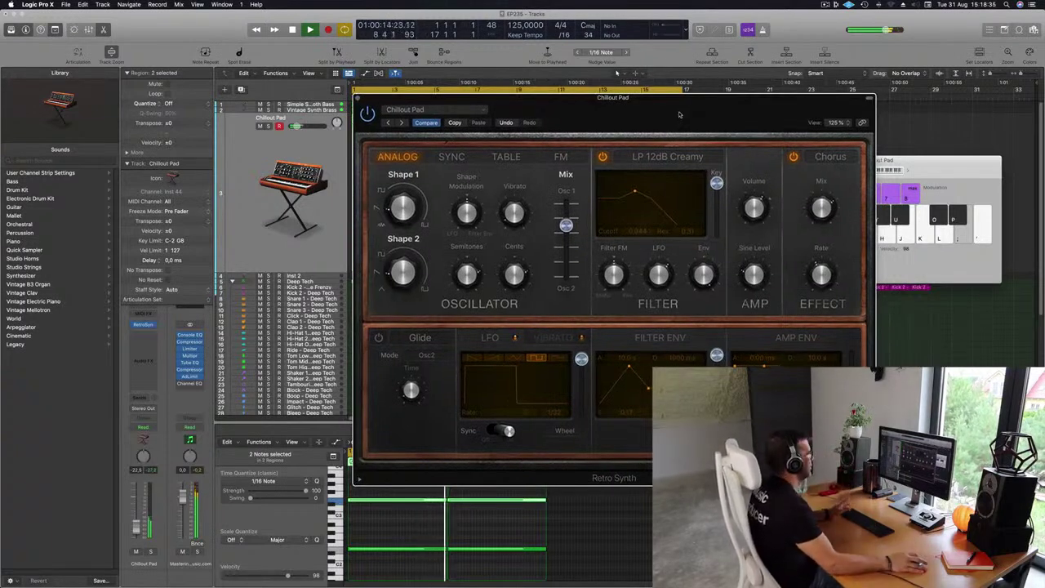
left_click_drag(682, 114, 651, 159)
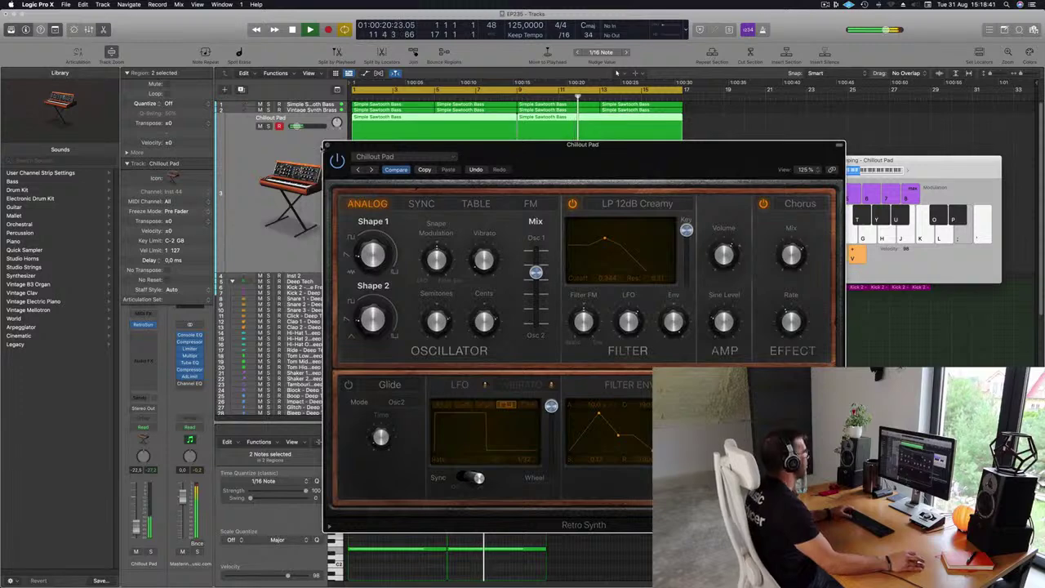
left_click(325, 145)
key("Return")
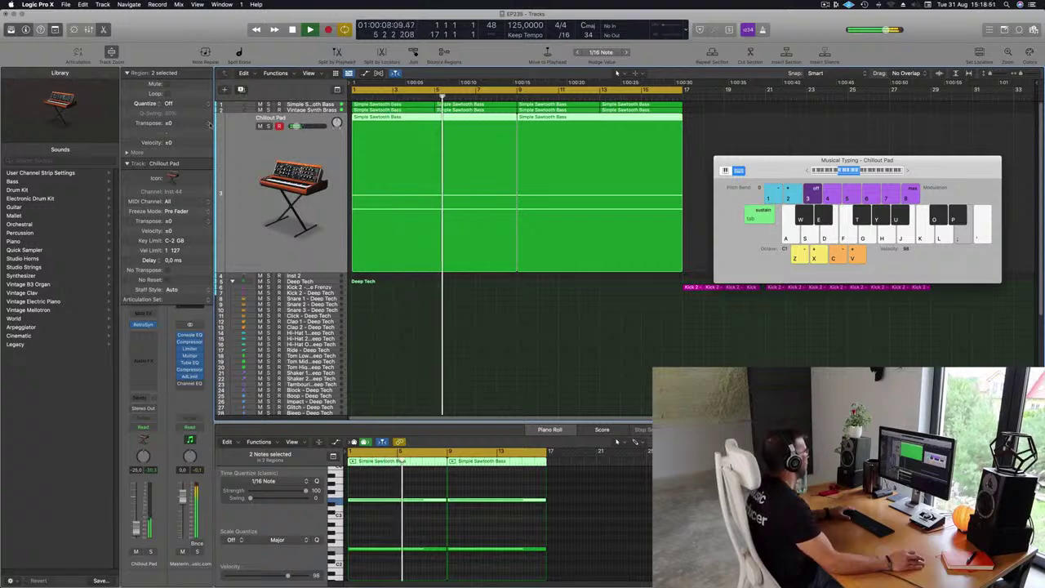
Step: Duplicate the Chillout Pad track and load the Fifties SciFi synth lead preset in the new track's Retro Synth
key("super+d")
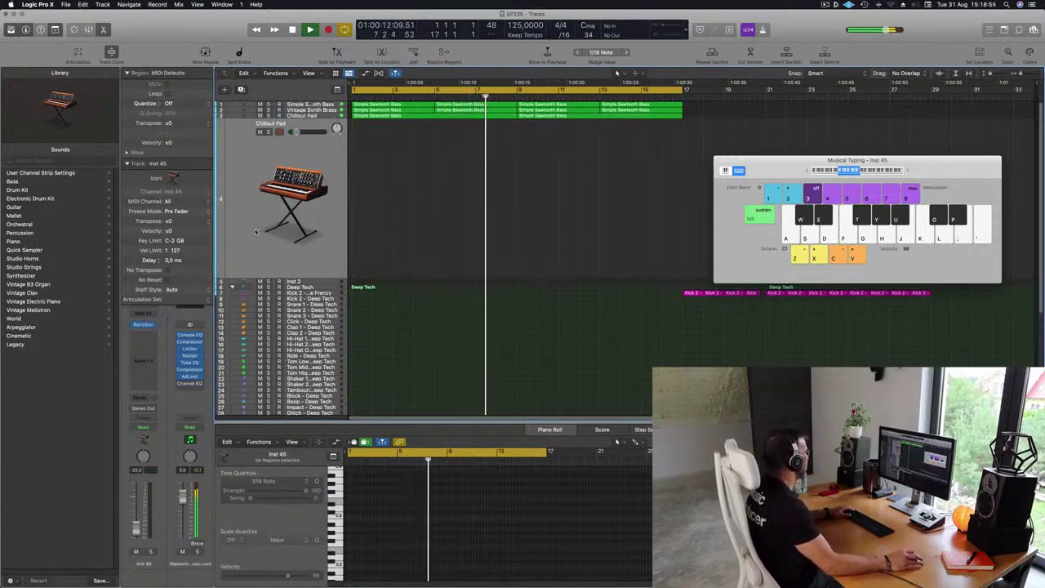
key("Return")
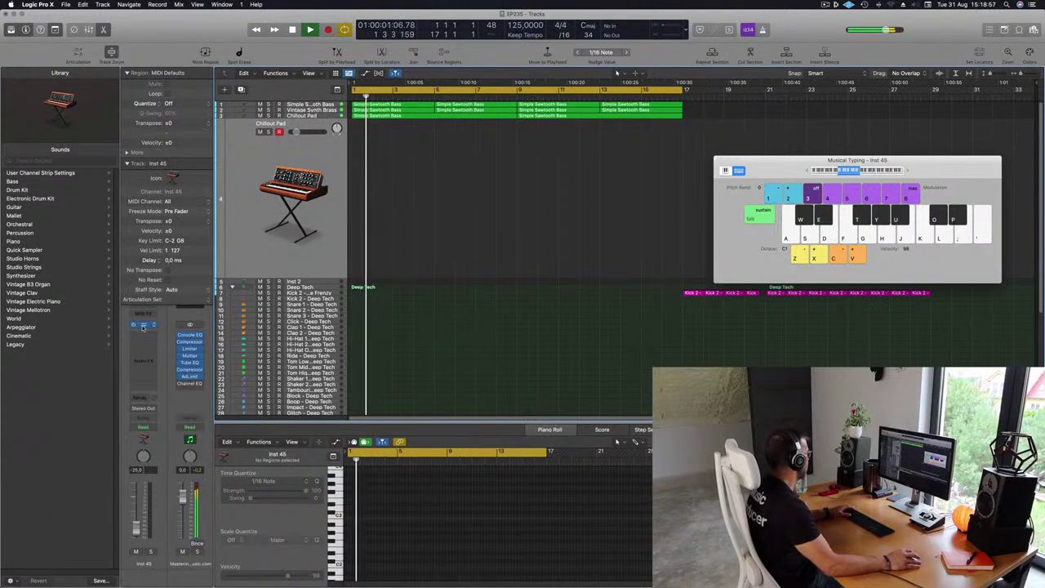
left_click(143, 324)
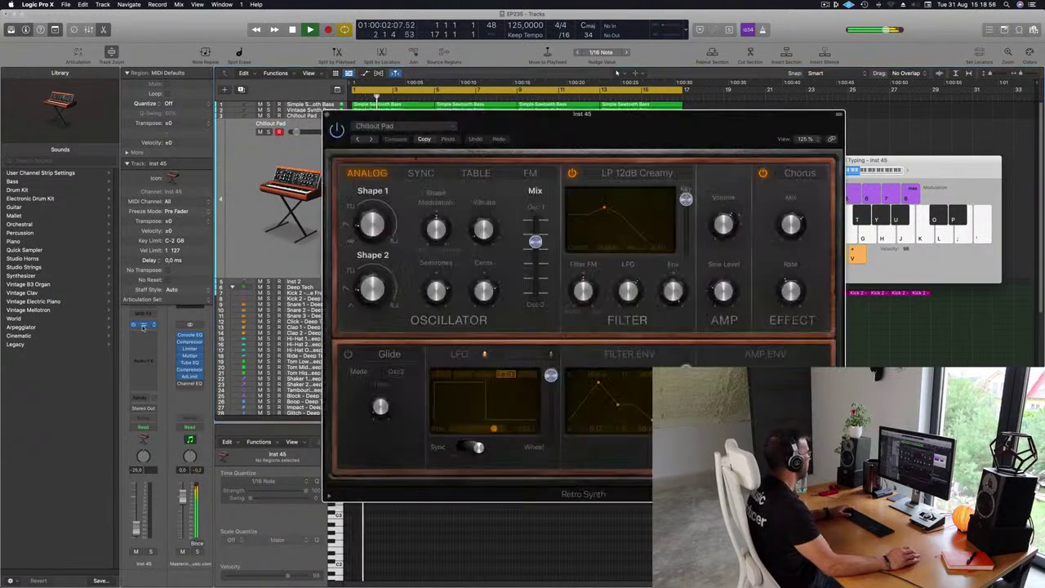
left_click(394, 126)
mouse_move(490, 291)
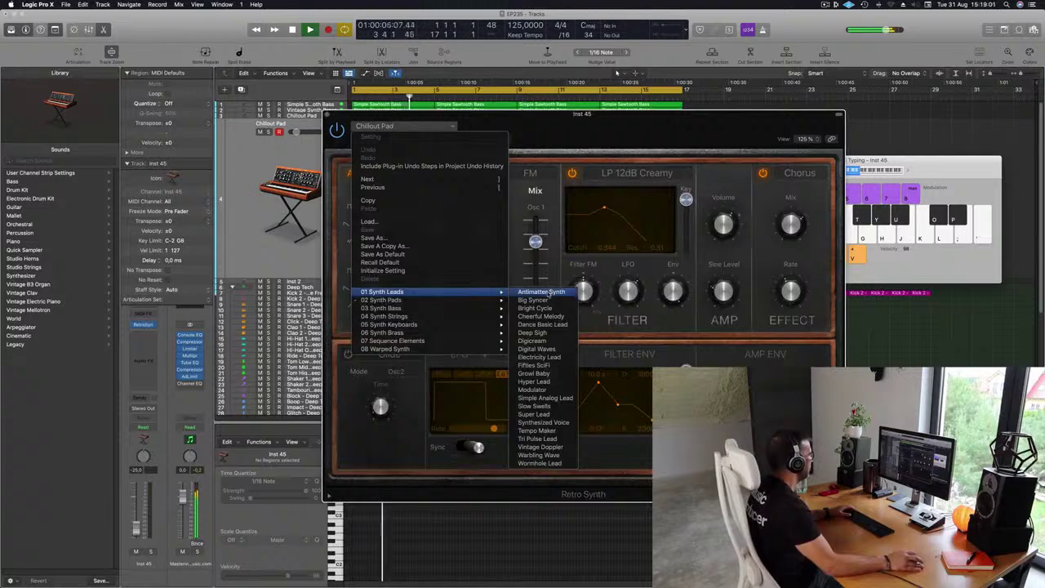
left_click(550, 368)
left_click_drag(621, 115, 604, 178)
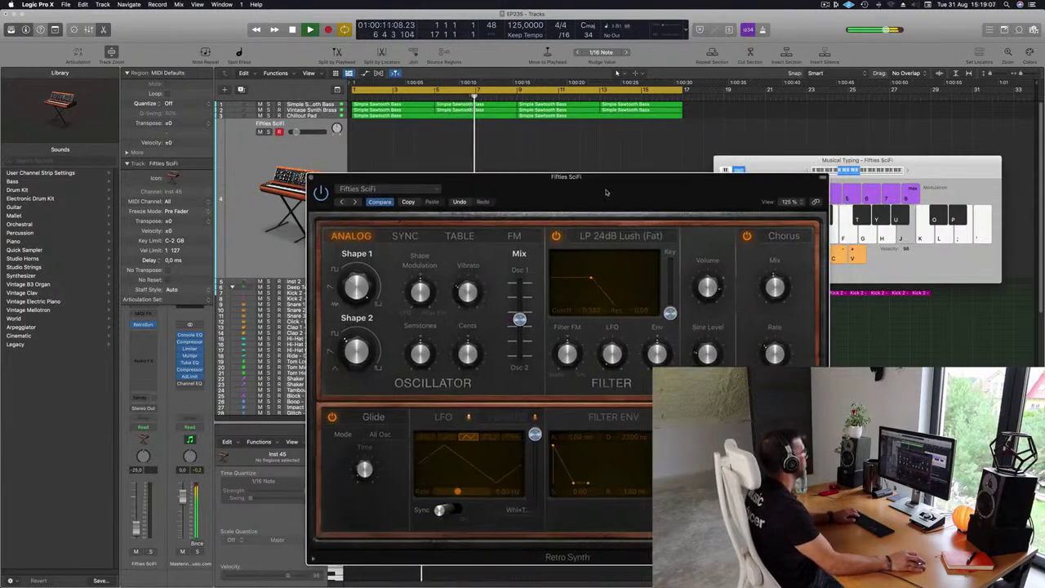
Step: Raise the new lead track's volume to about -4.9 dB and shift Musical Typing up to octave C2, auditioning a few notes
left_click_drag(296, 133, 310, 132)
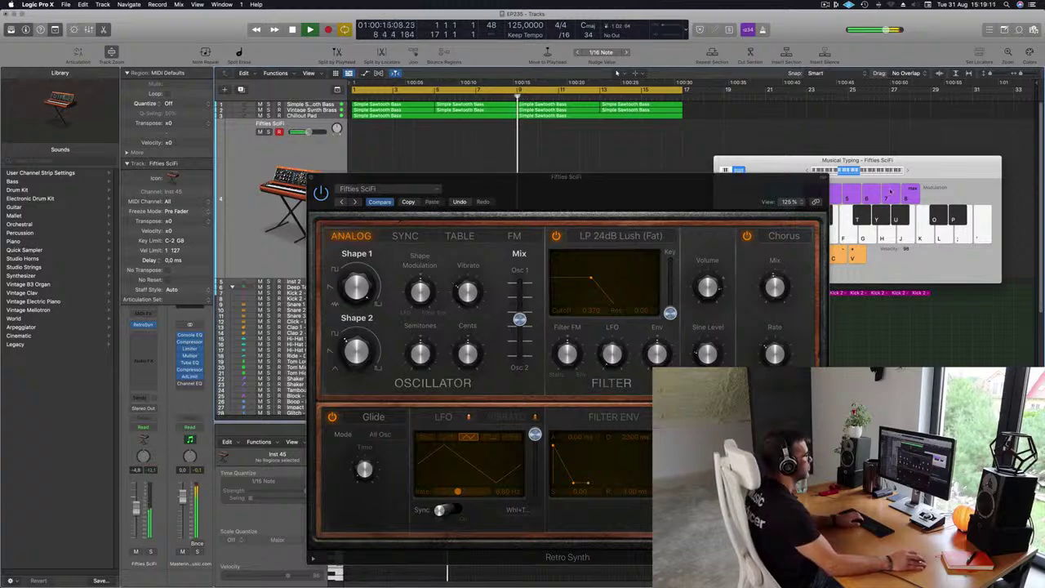
left_click(906, 170)
key("j")
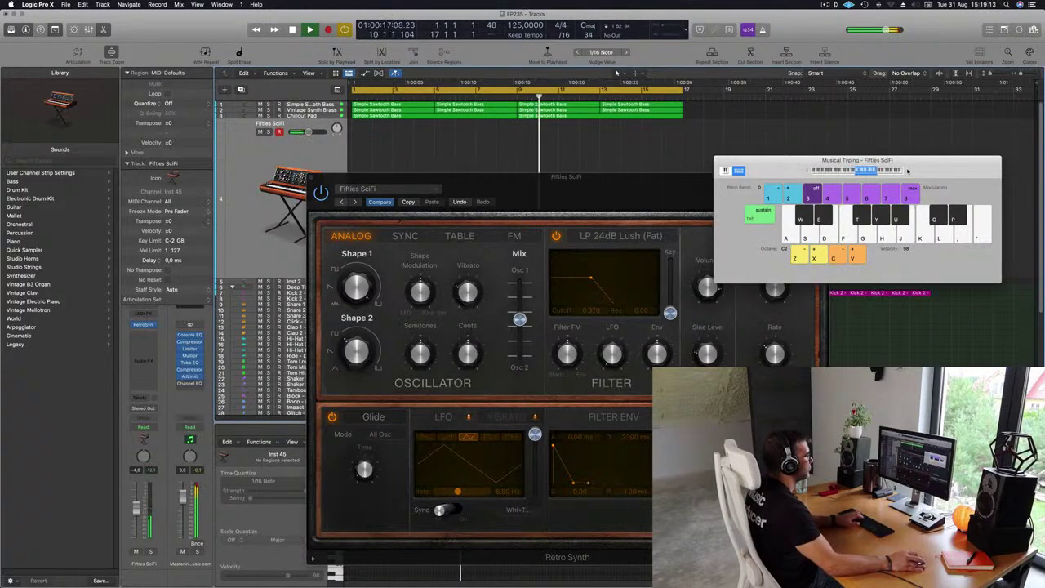
key("k")
key("l")
key("f")
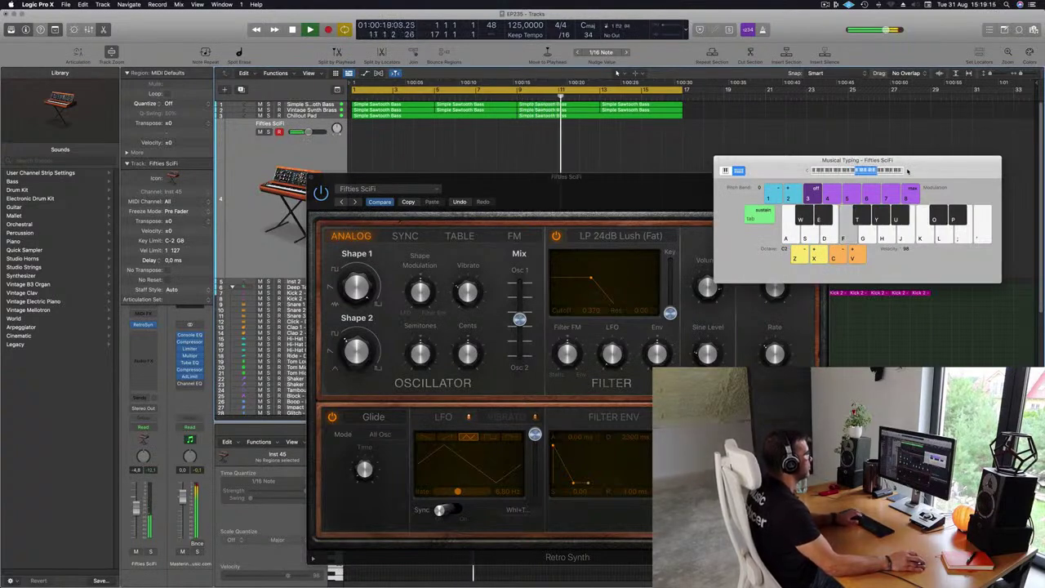
key("h")
Step: Step forward through the Retro Synth lead presets past Growl Baby to Simple Analog Lead
left_click_drag(364, 207, 312, 183)
left_click(305, 177)
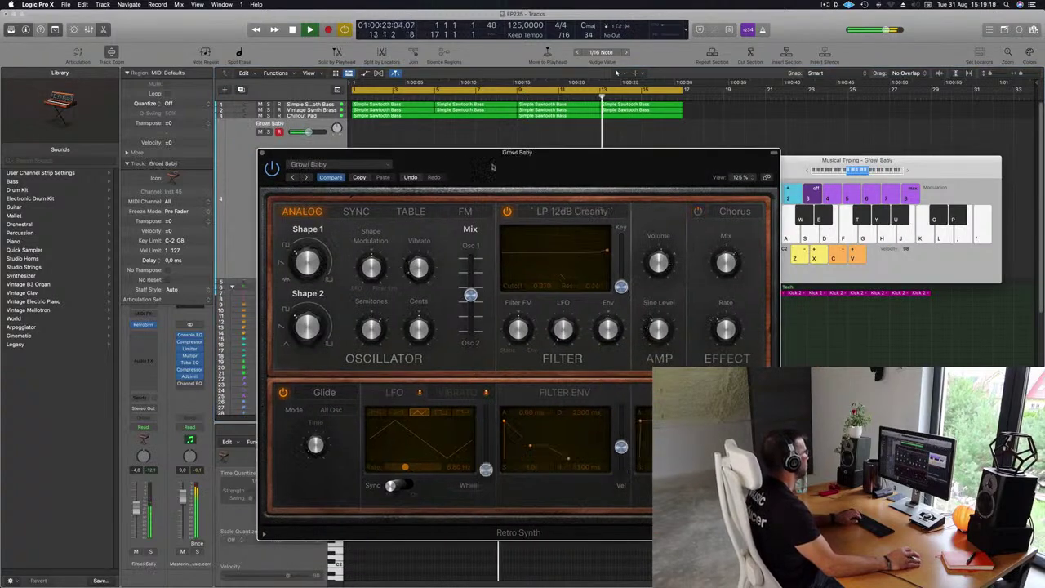
left_click(306, 178)
left_click(306, 178)
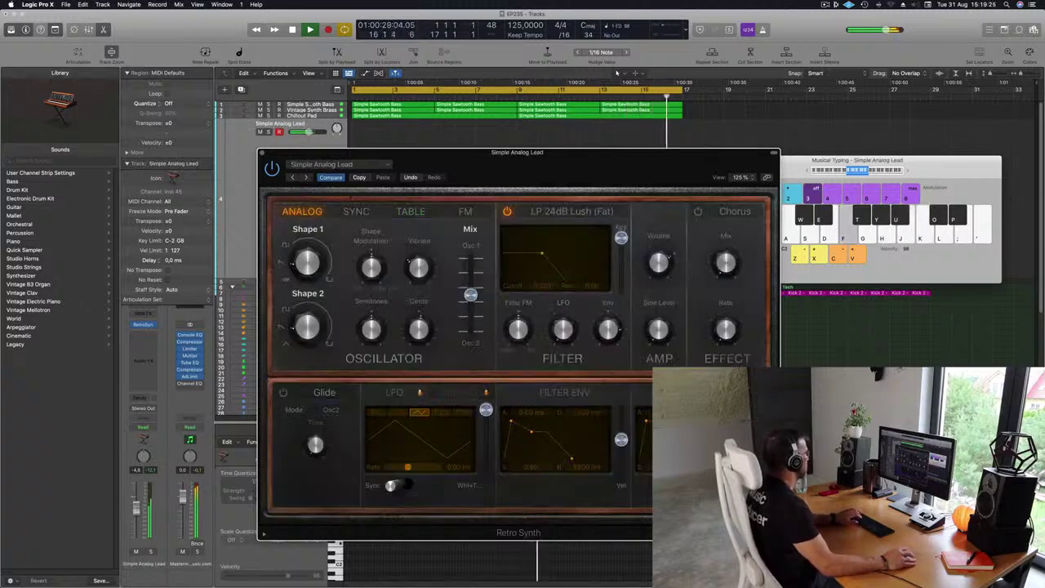
Step: Lower the Simple Analog Lead track's volume and shift Musical Typing up to octave C3, testing notes in both octaves
left_click_drag(309, 131, 298, 131)
key("f")
key("h")
key("j")
key("k")
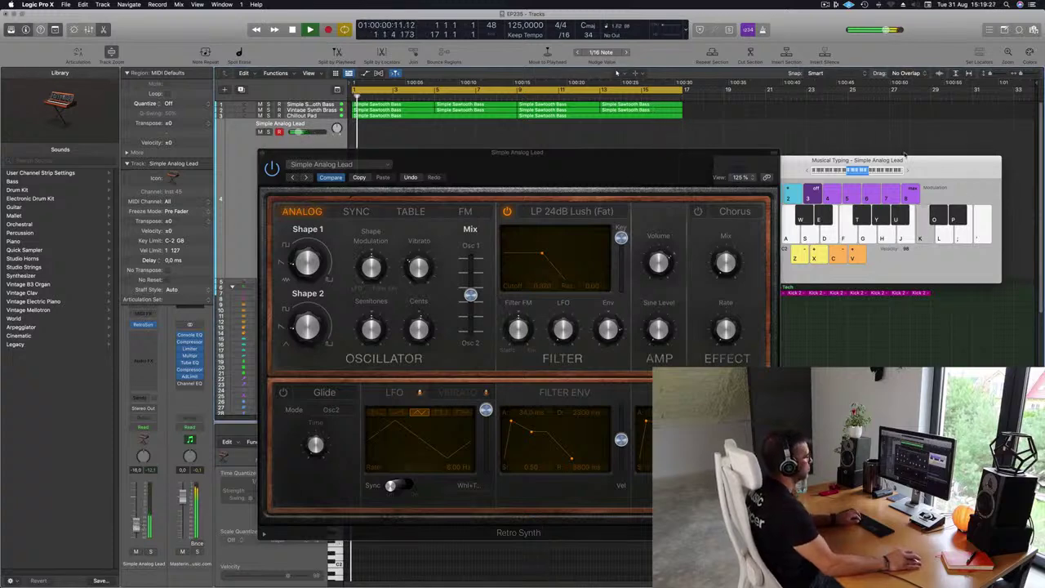
left_click(906, 171)
key("k")
key("j")
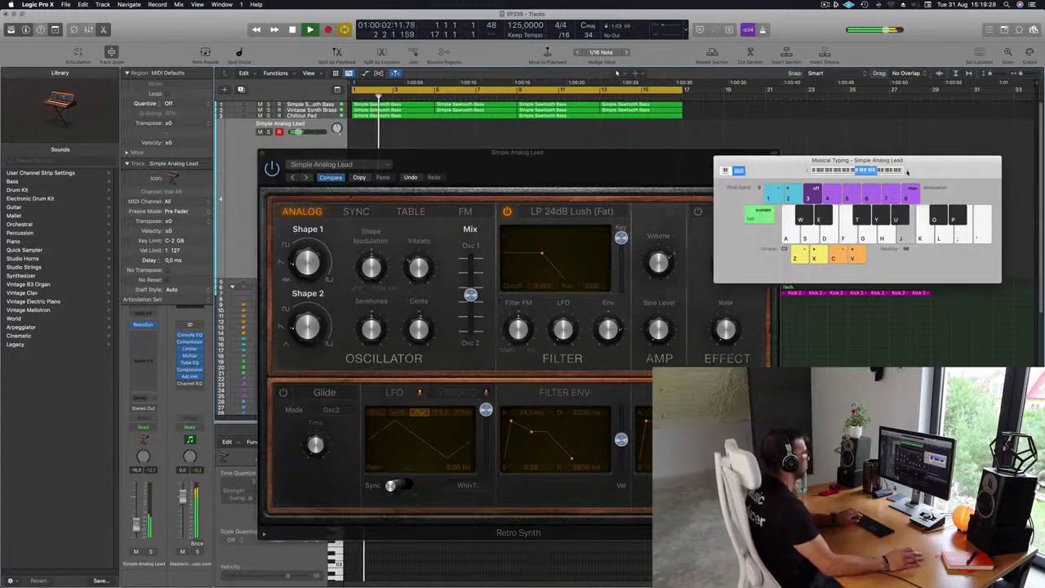
key("h")
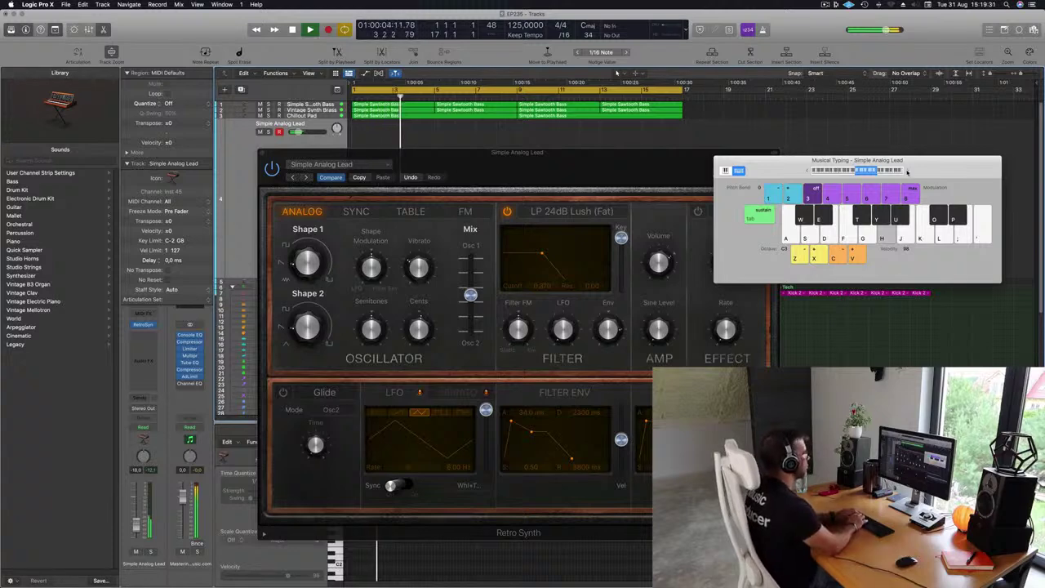
Step: Try out lead melody ideas with Musical Typing over the looping arrangement
key("l")
key("k")
key("j")
key("h")
key("s")
key("semicolon")
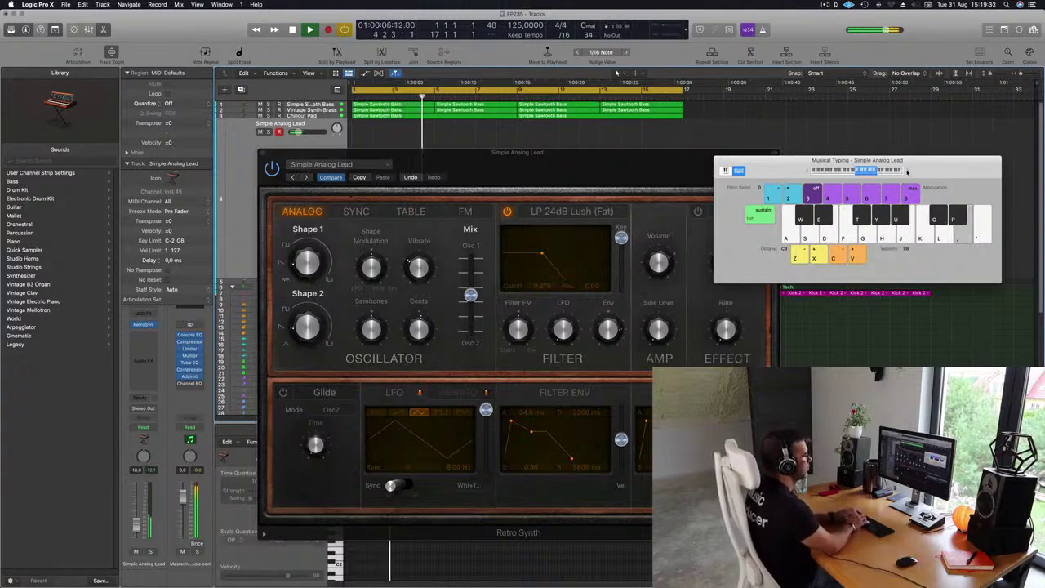
key("semicolon")
key("semicolon")
key("semicolon")
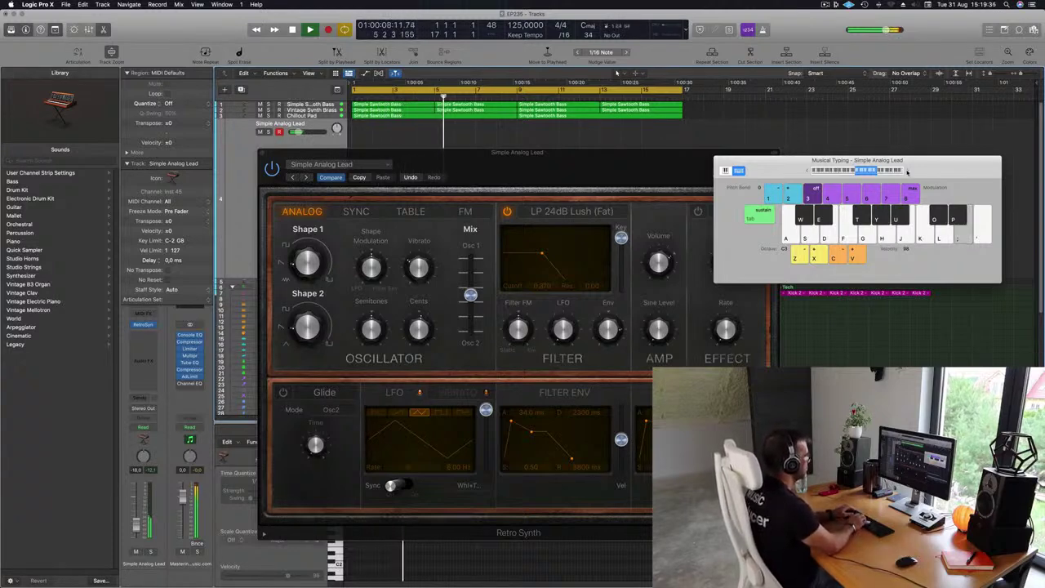
key("l")
key("k")
key("semicolon")
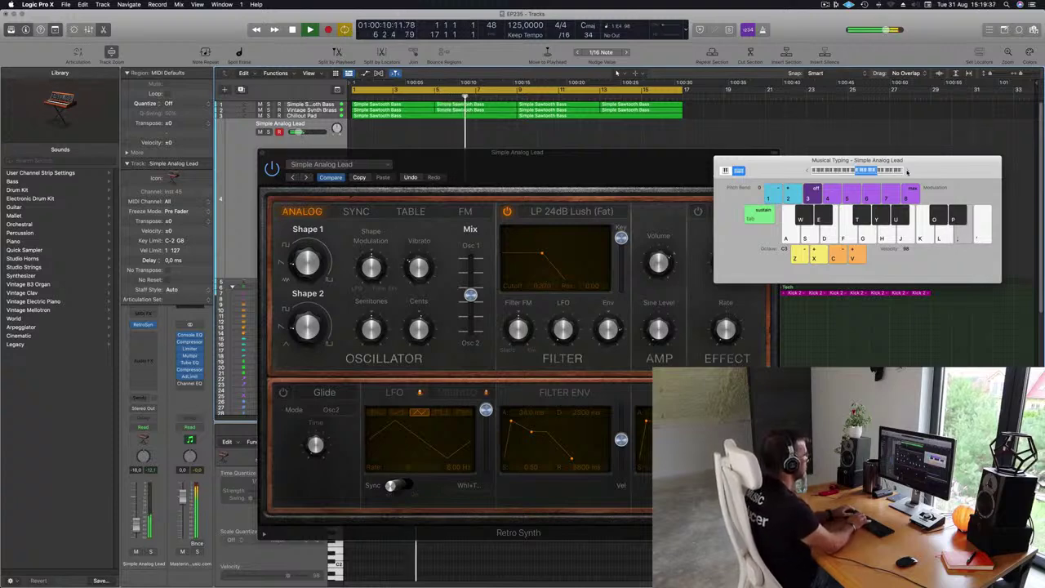
key("l")
key("g")
key("d")
key("f")
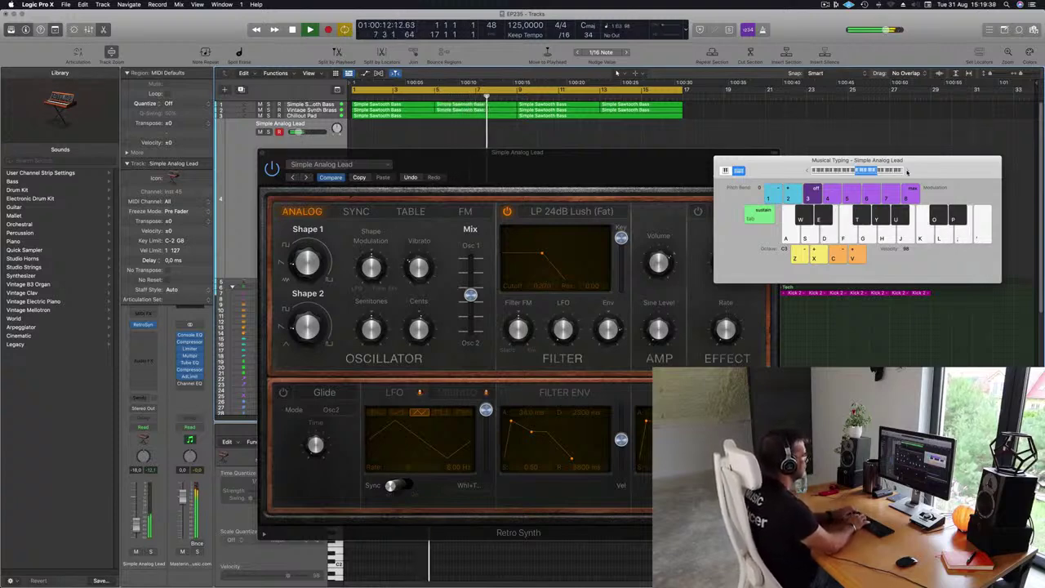
key("a")
key("apostrophe")
key("apostrophe")
key("semicolon")
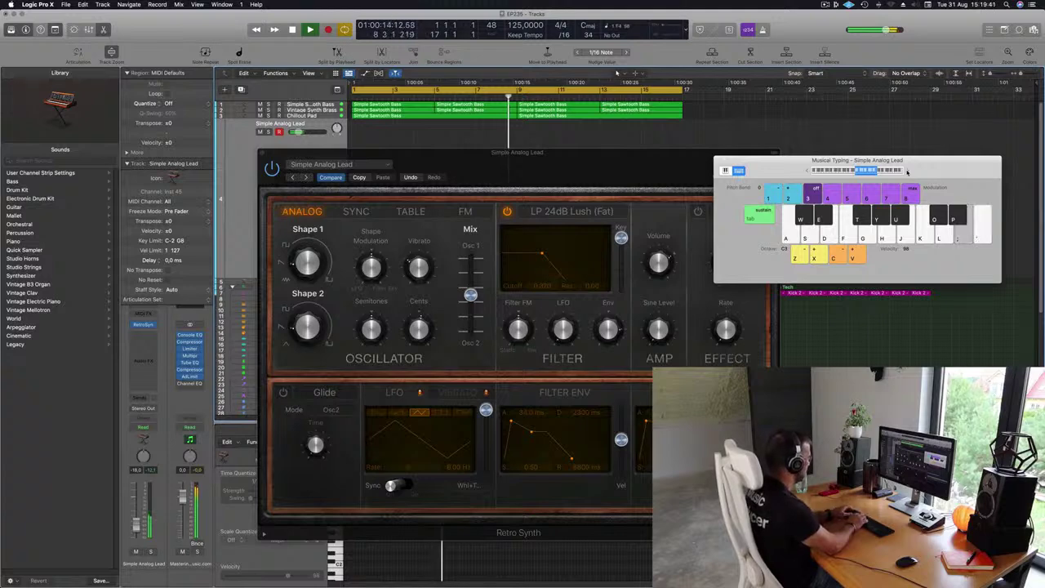
key("l")
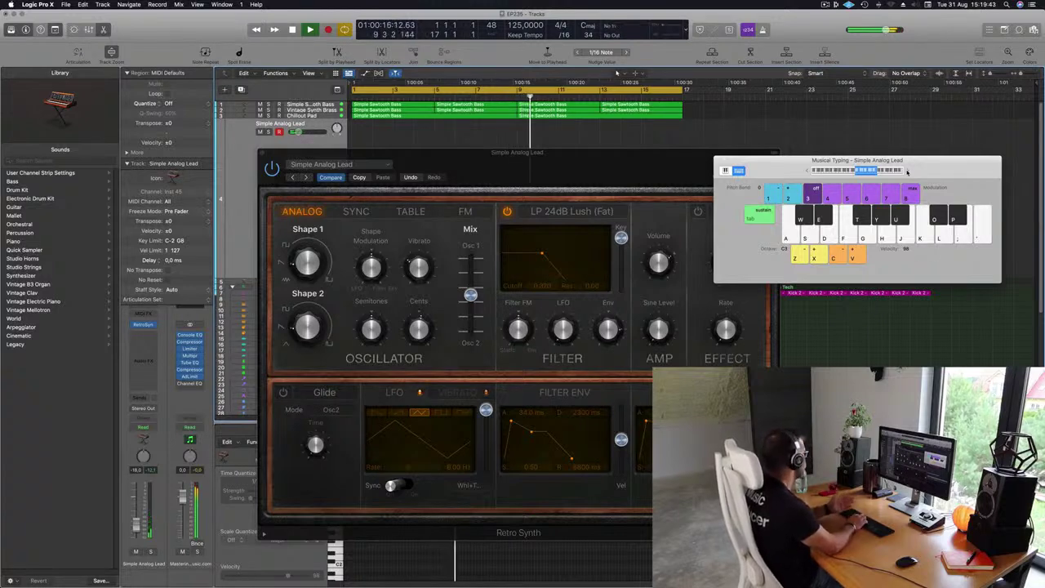
key("semicolon")
key("l")
key("k")
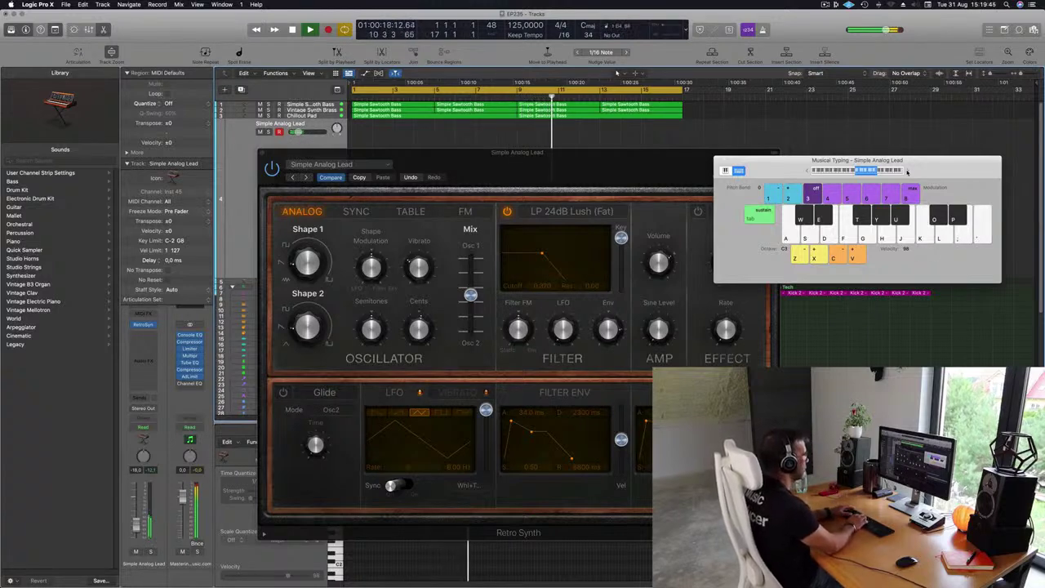
Step: Record a repeated lead phrase on the Simple Analog Lead track from bar 13 to the end of the loop
key("r")
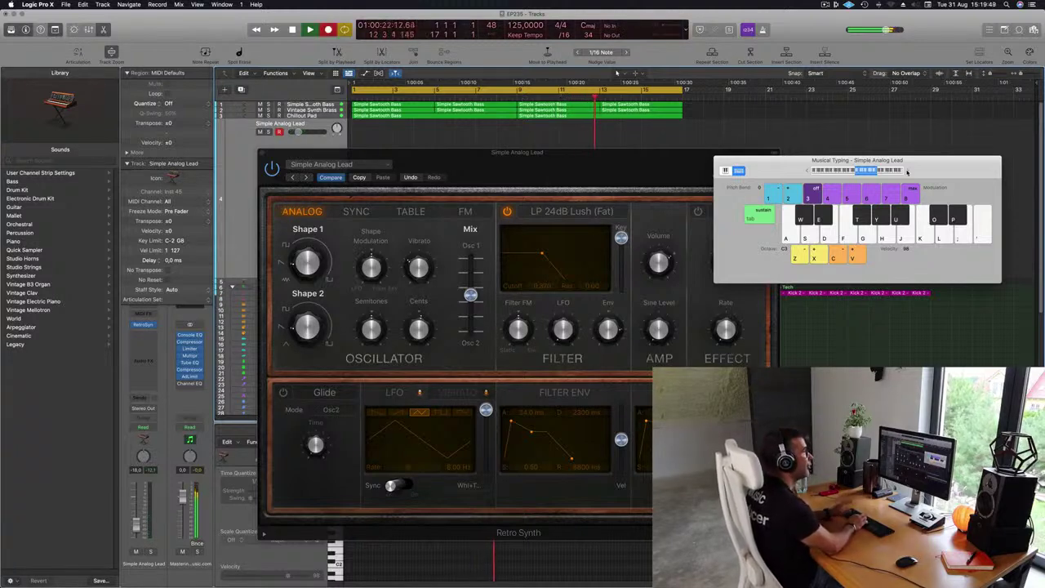
key("apostrophe")
key("semicolon")
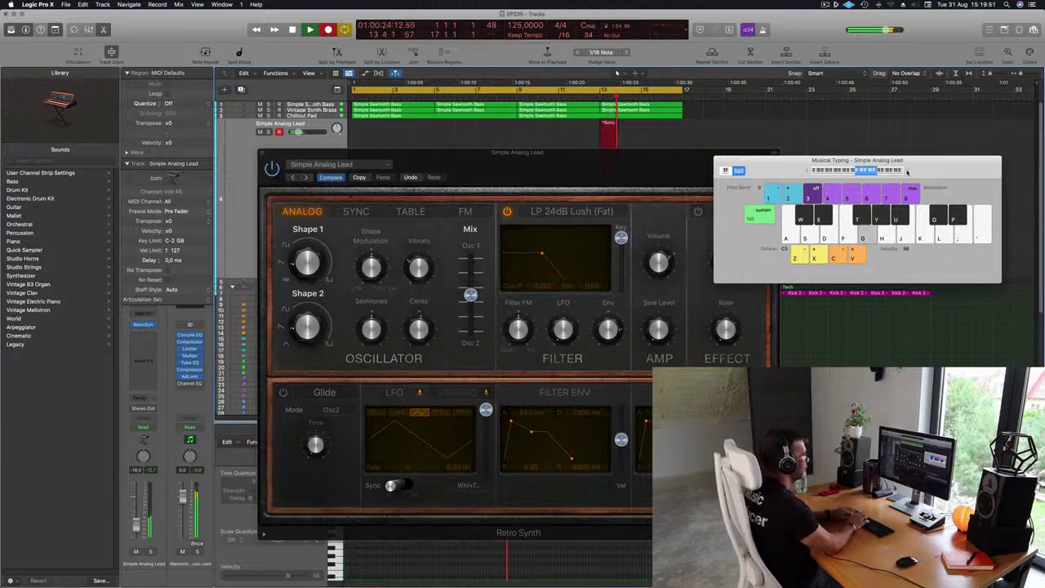
key("d")
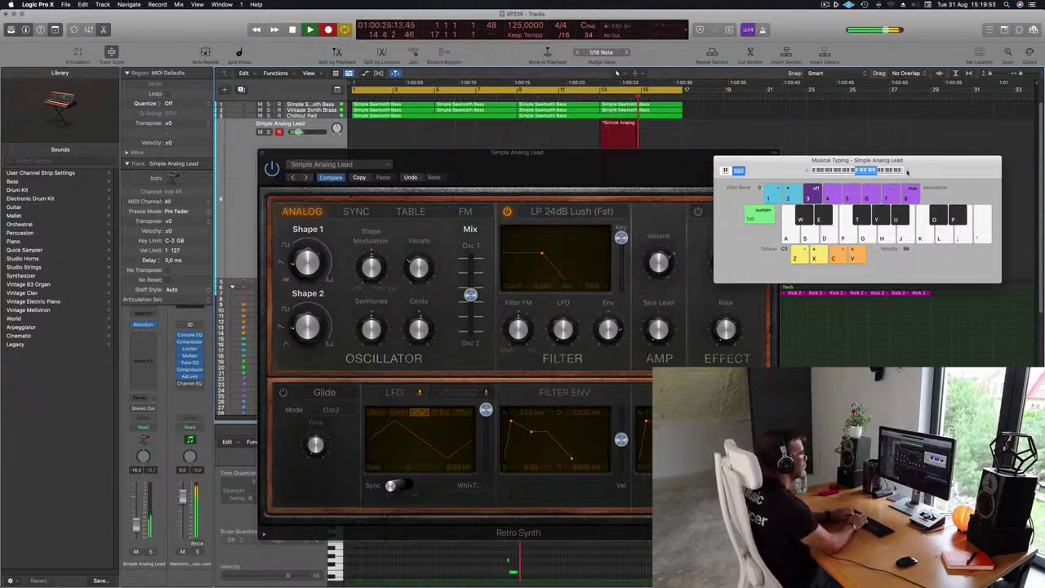
key("apostrophe")
key("semicolon")
key("g")
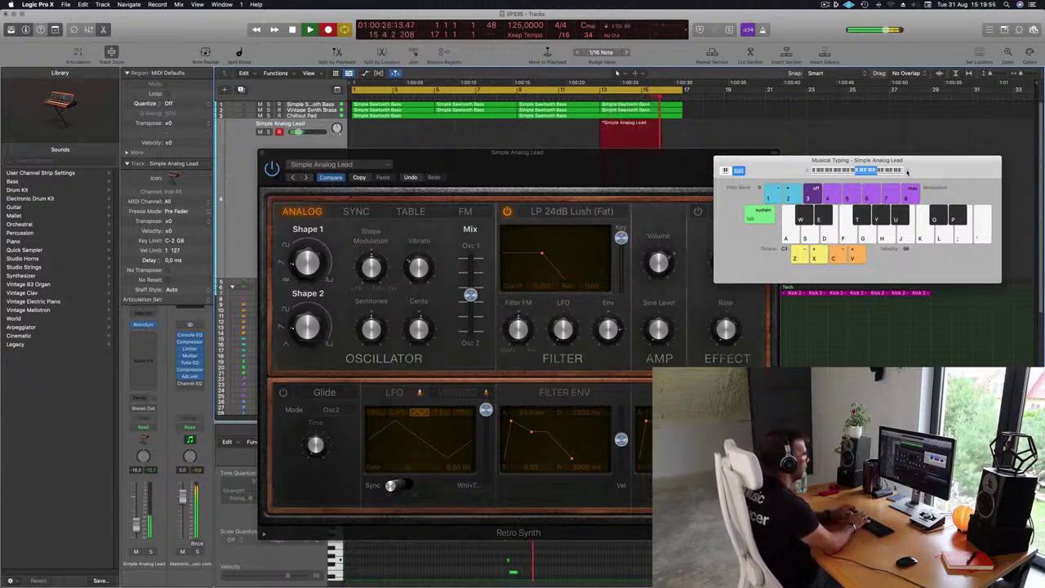
key("space")
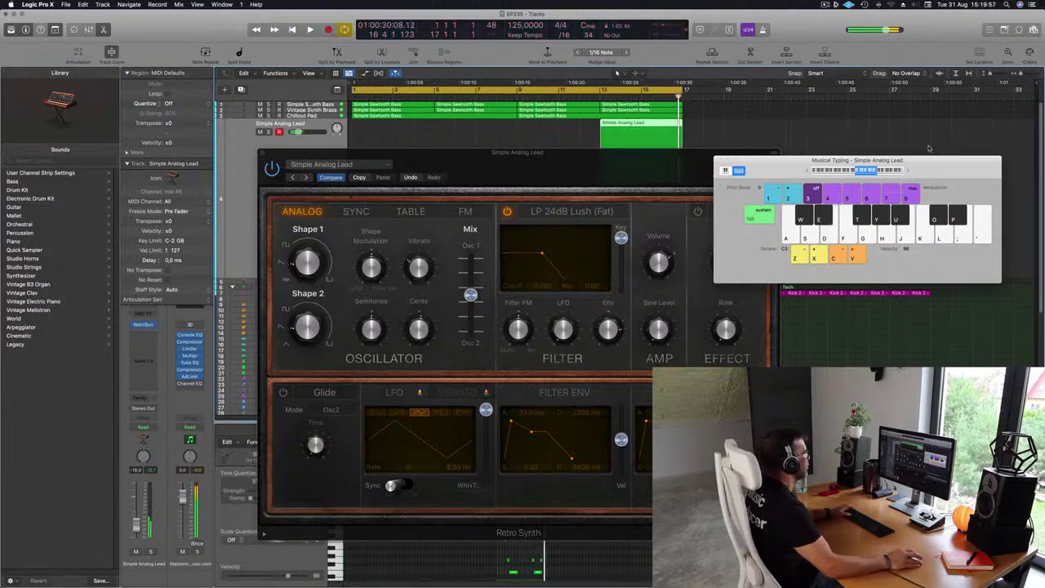
Step: Split the recorded lead region at bar 15, splitting any notes that cross that point, and delete the first half
left_click_drag(612, 166, 737, 356)
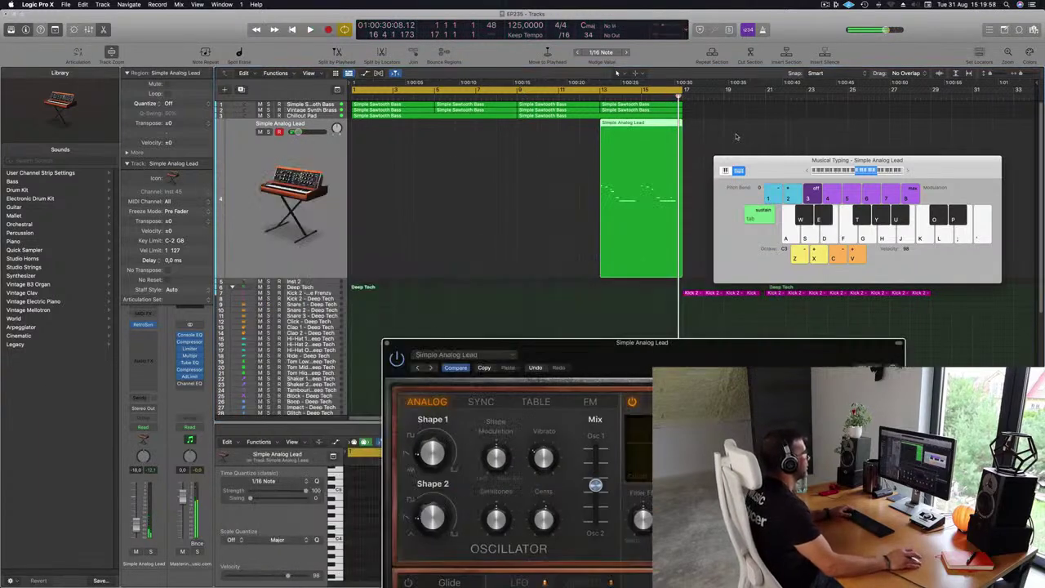
double_click(641, 127, "super")
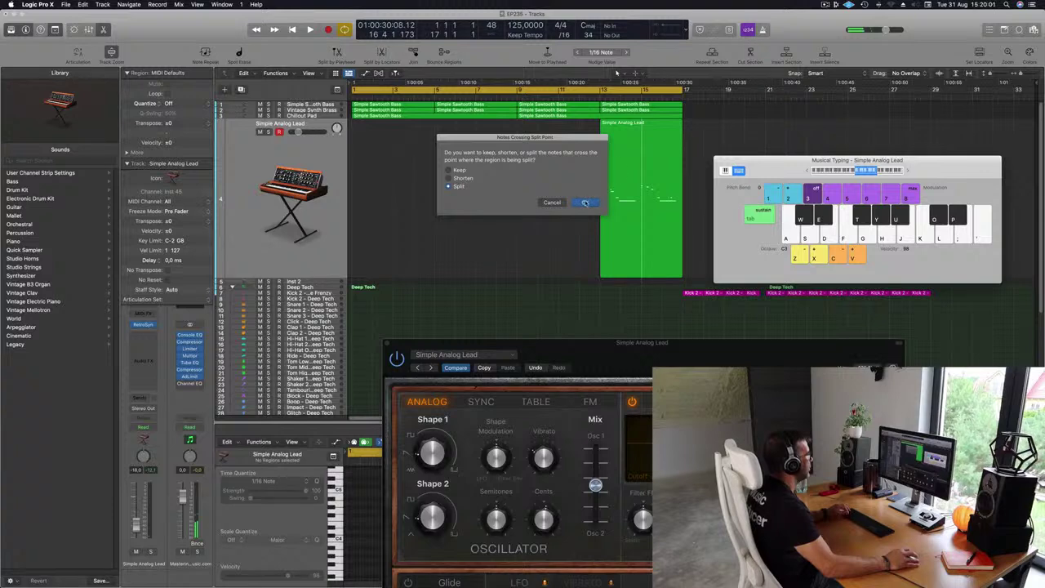
left_click(585, 201)
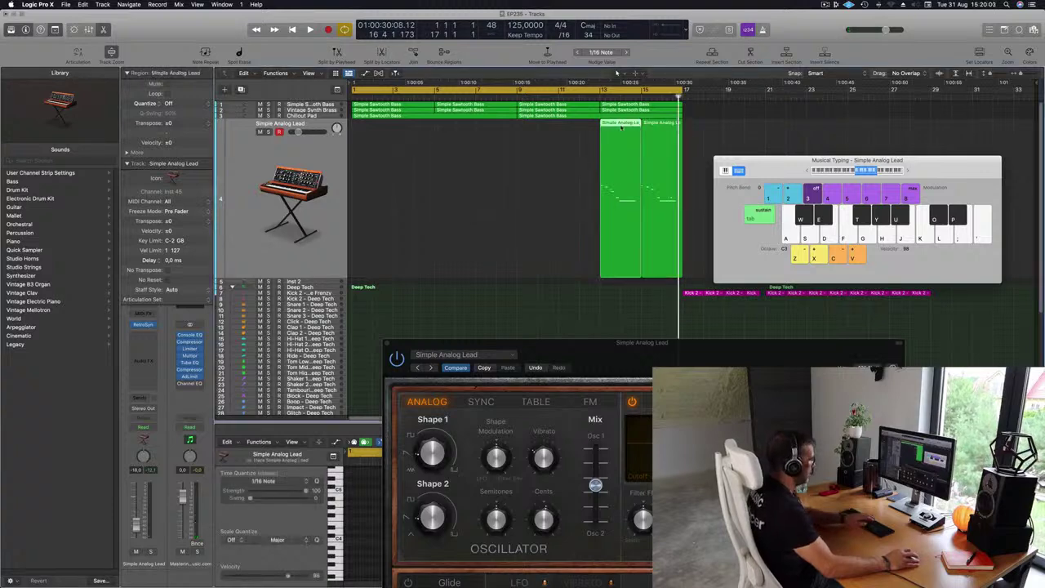
key("Delete")
Step: Move the remaining lead region to bar 1, start playback, and hide the Piano Roll editor
left_click_drag(652, 127, 359, 132)
key("space")
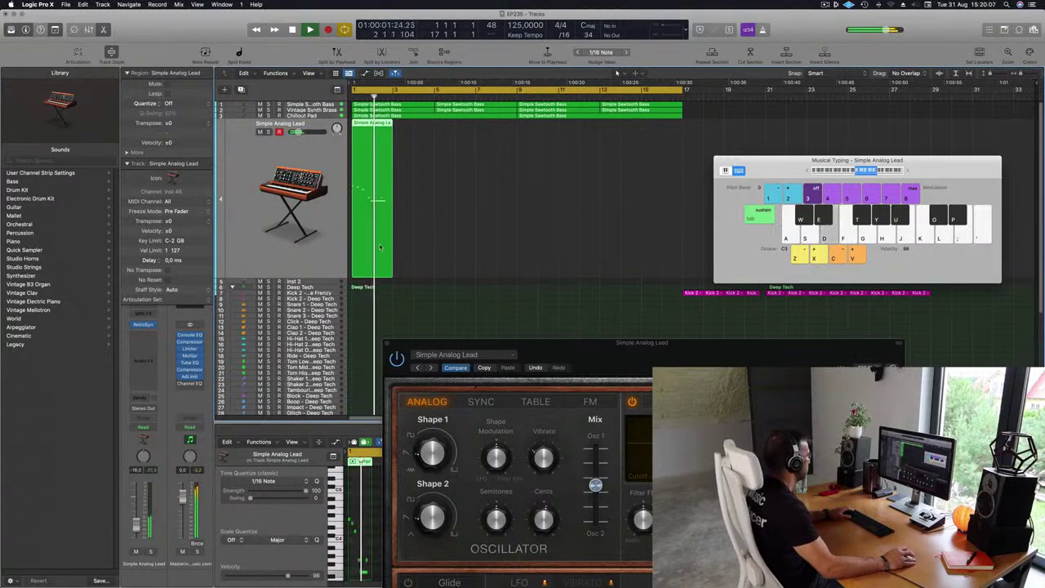
key("e")
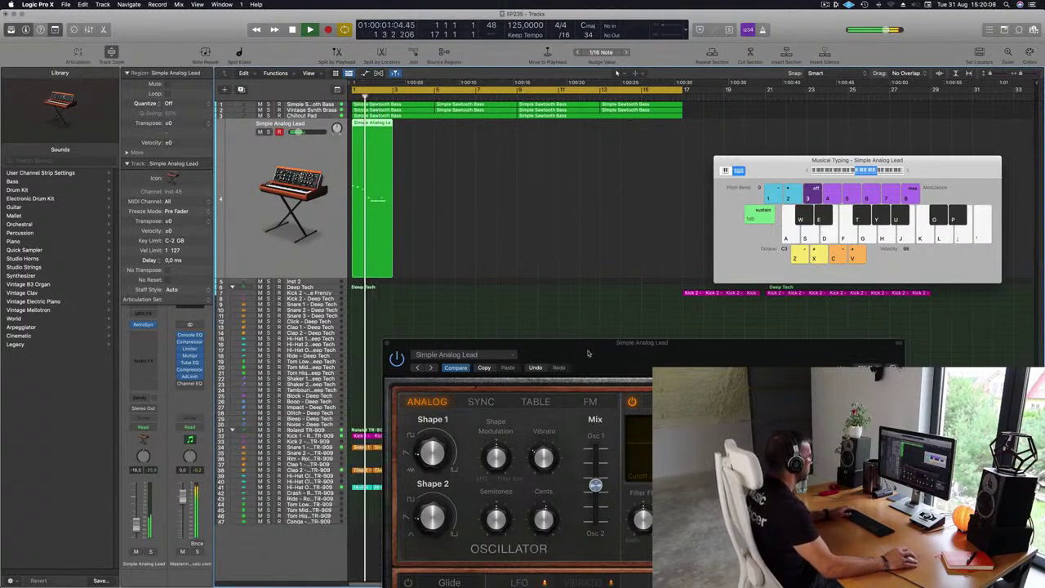
Step: Move the synth window aside, open the Simple Analog Lead region in the Piano Roll, and restart playback to check the note timing
left_click_drag(587, 352, 953, 278)
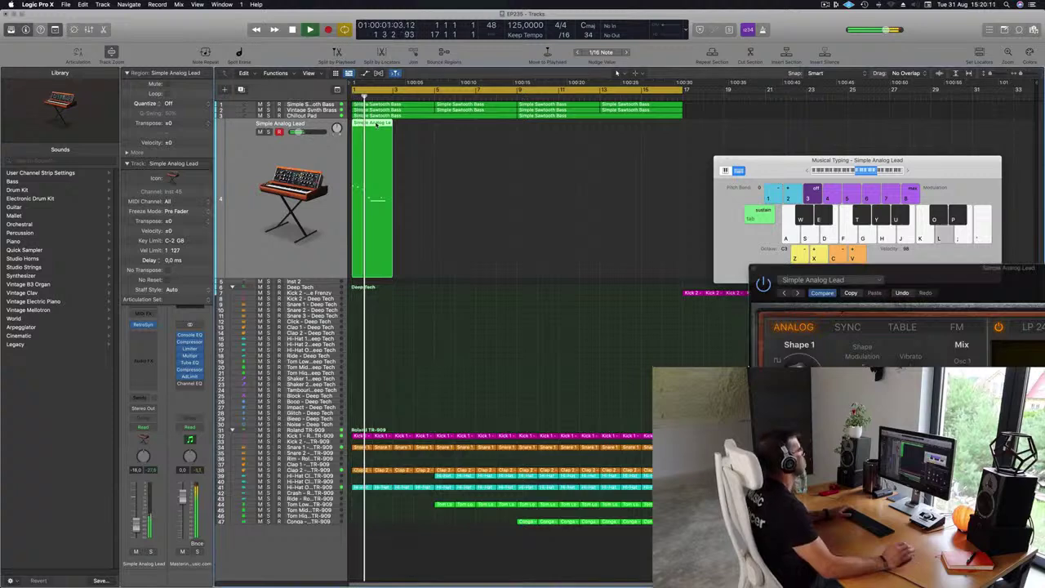
key("e")
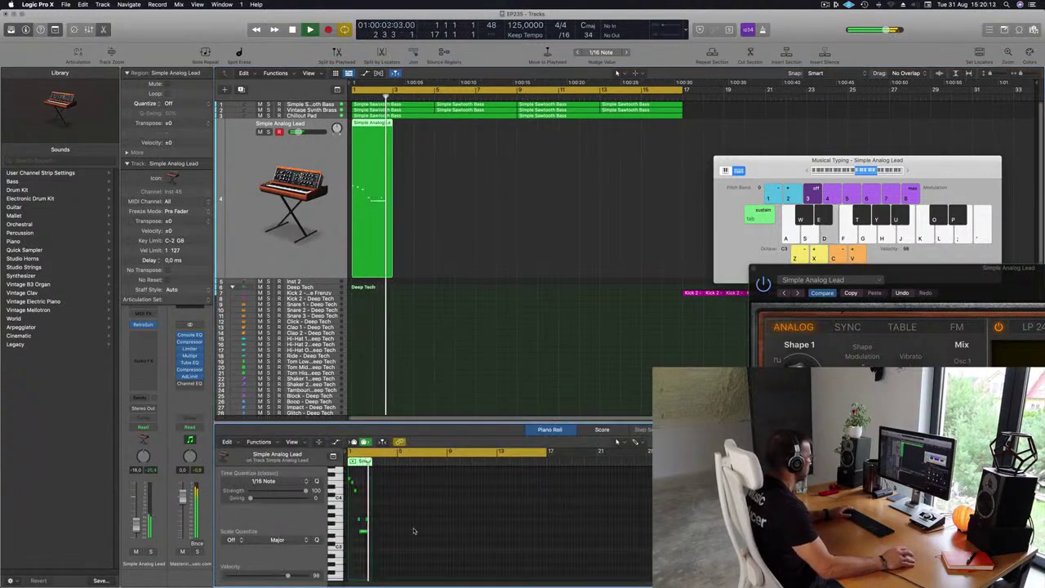
scroll(407, 520, "up", 8)
left_click_drag(403, 512, 424, 524)
key("z")
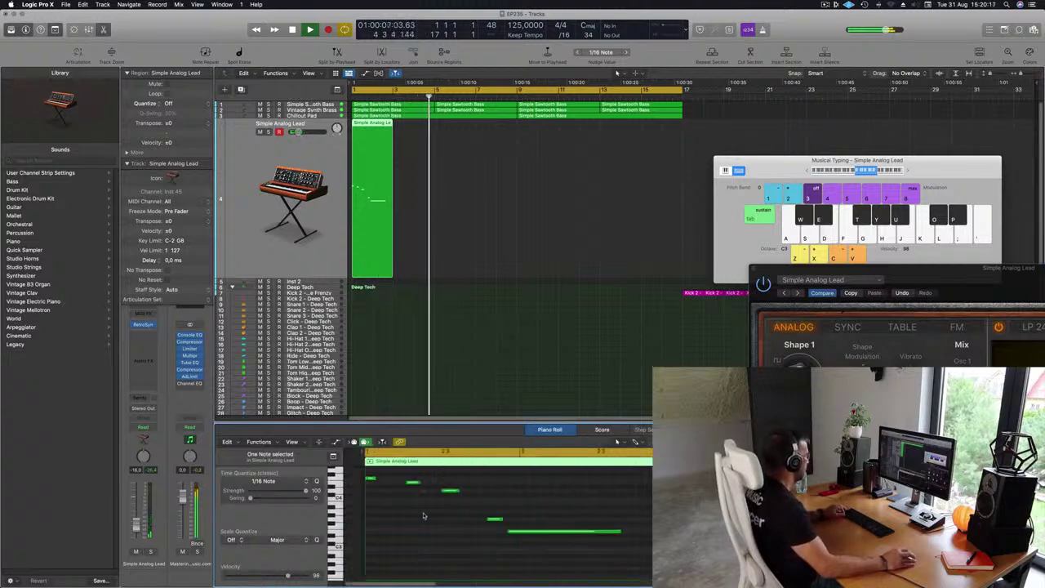
key("space")
key("super+a")
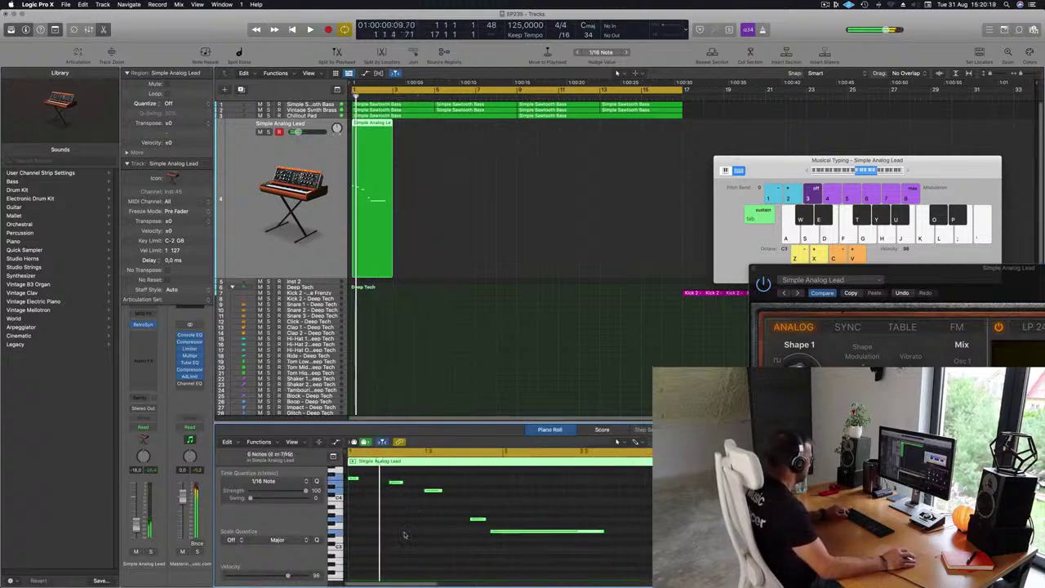
key("space")
scroll(413, 534, "down", 2)
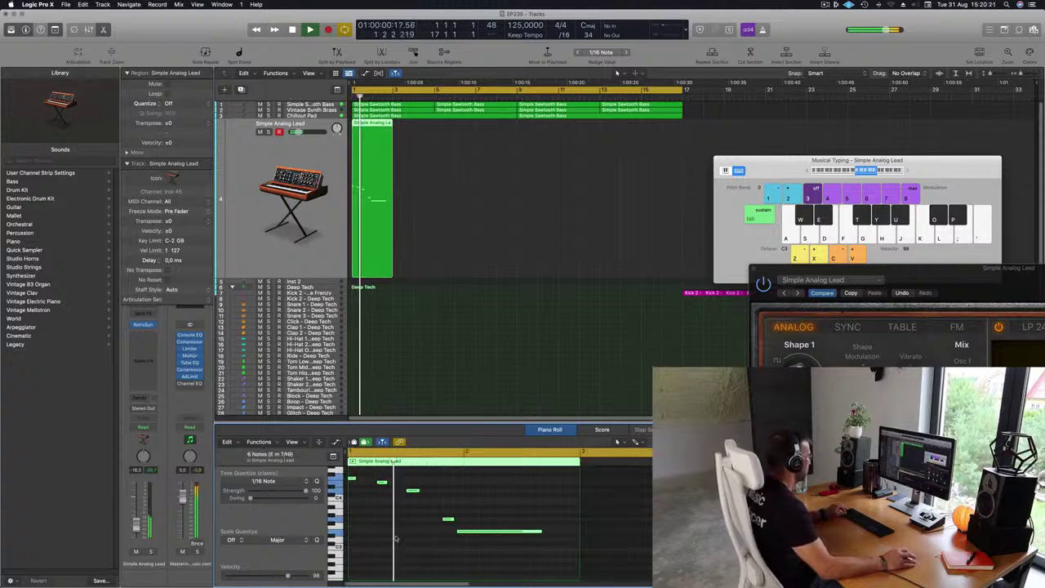
Step: Nudge the fourth lead note to try different timings, leaving it one 1/16 note earlier than recorded, and replay the phrase
left_click(448, 519)
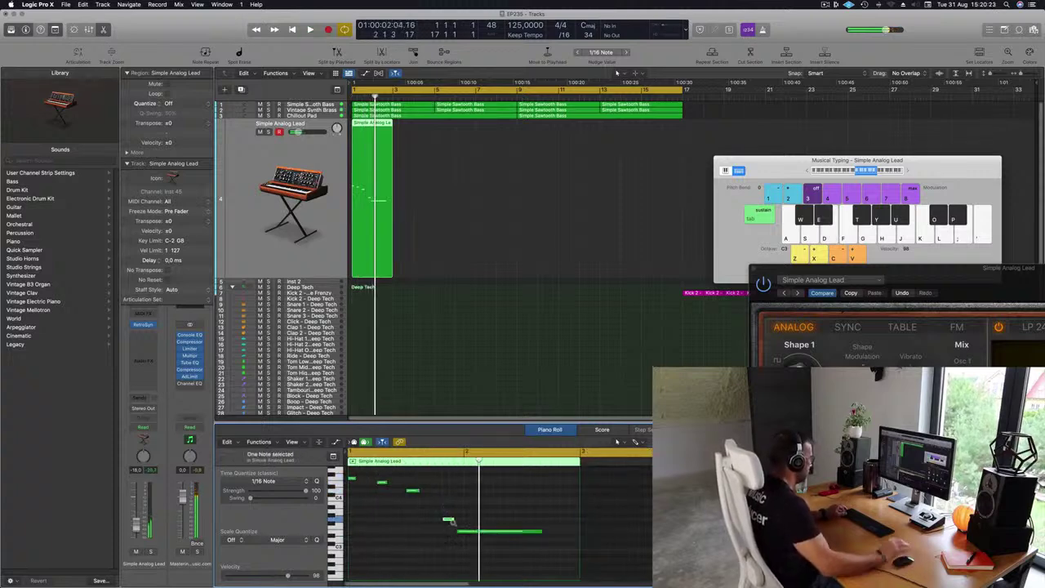
key("alt+Right")
key("space")
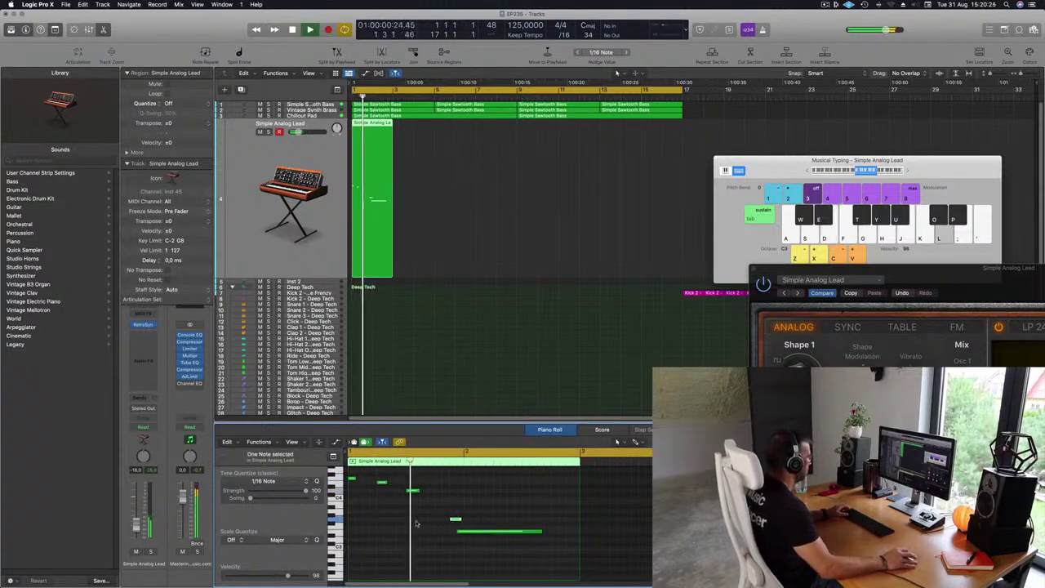
key("alt+Left")
key("alt+Left")
key("space")
key("space")
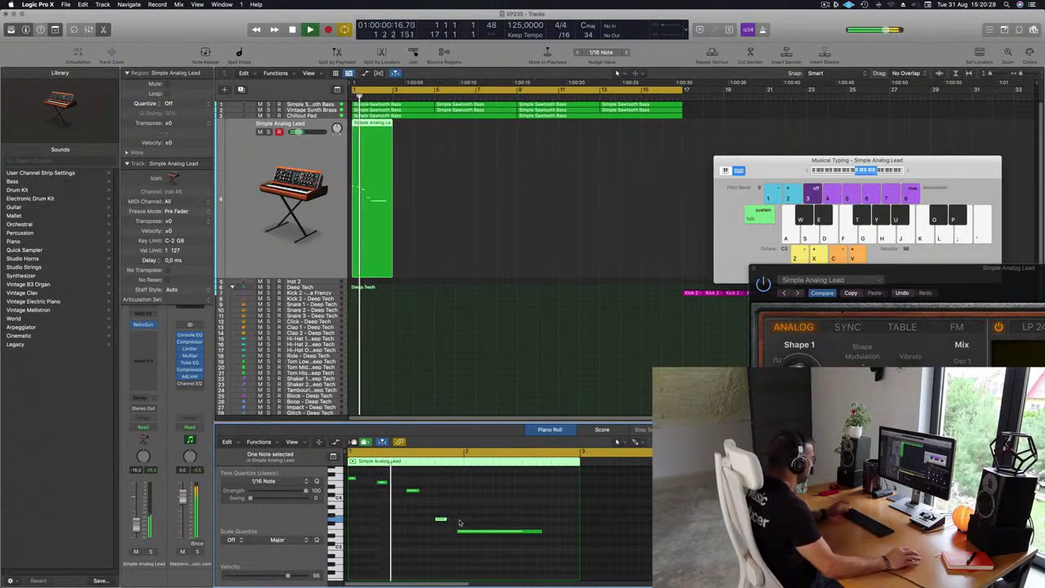
Step: Nudge the long final note of the lead phrase one 1/16 note earlier
key("Right")
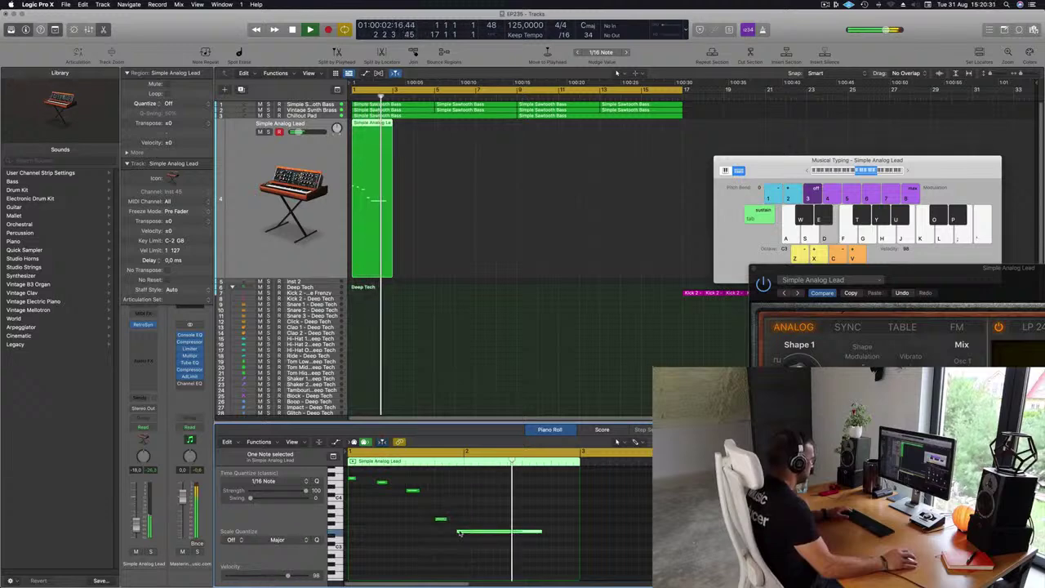
key("alt+Left")
key("super+Left")
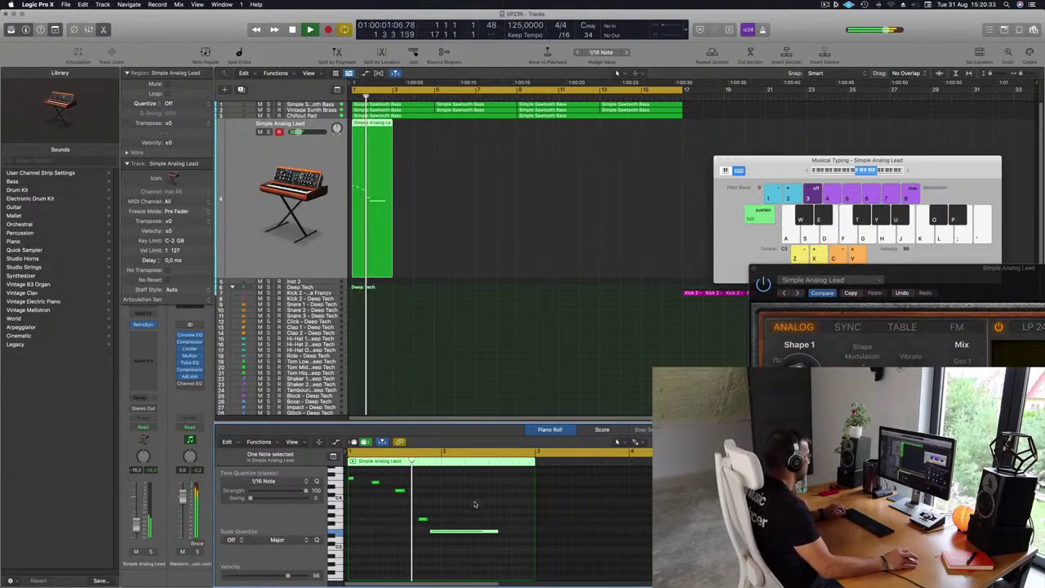
key("super+Left")
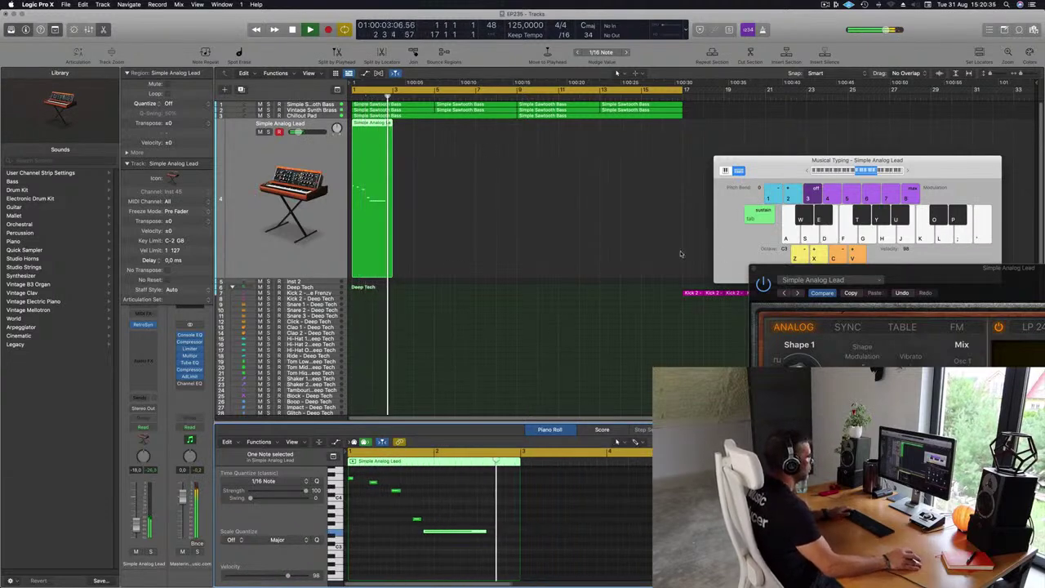
Step: Set the lead Retro Synth's LFO to a descending sawtooth wave, synced to tempo at a 1/32 rate
left_click_drag(964, 278, 637, 162)
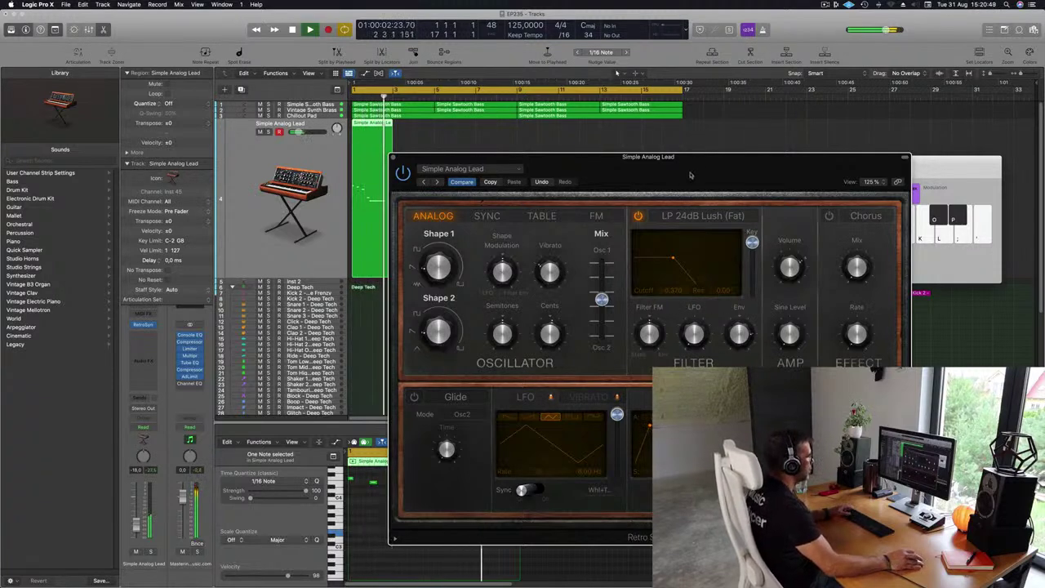
left_click_drag(690, 175, 730, 184)
key("space")
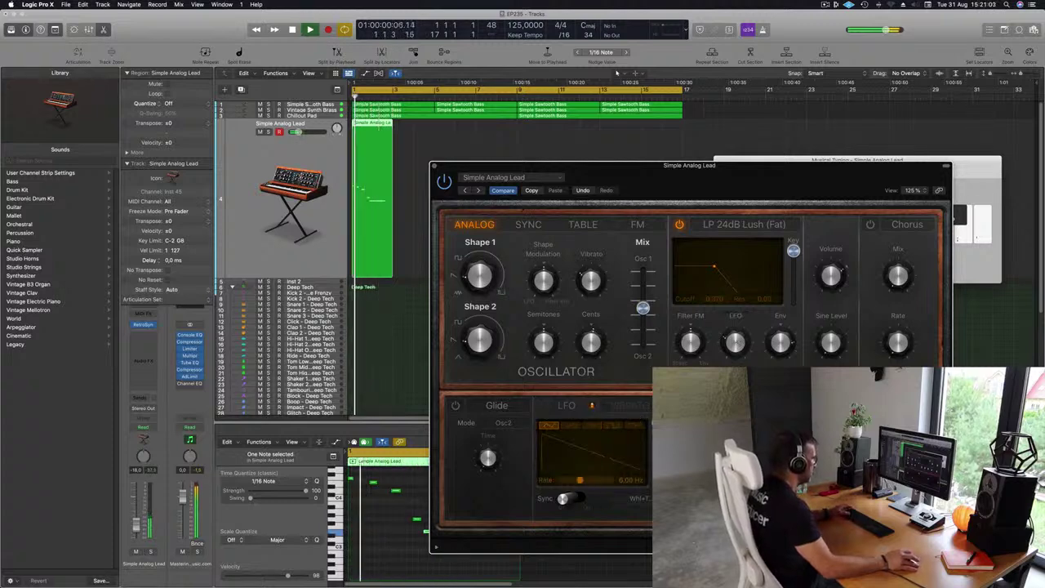
left_click(563, 497)
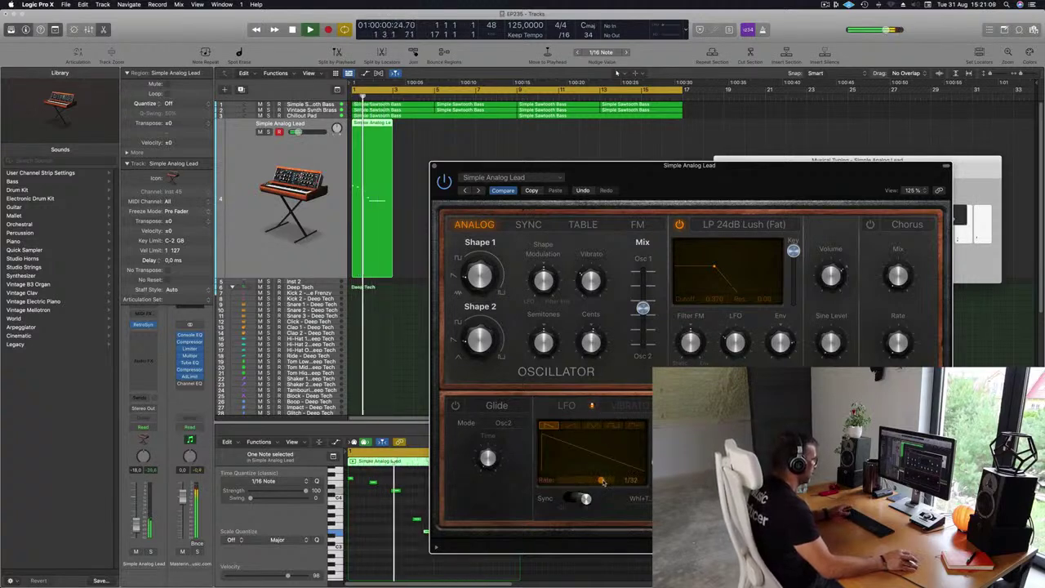
left_click_drag(721, 183, 714, 152)
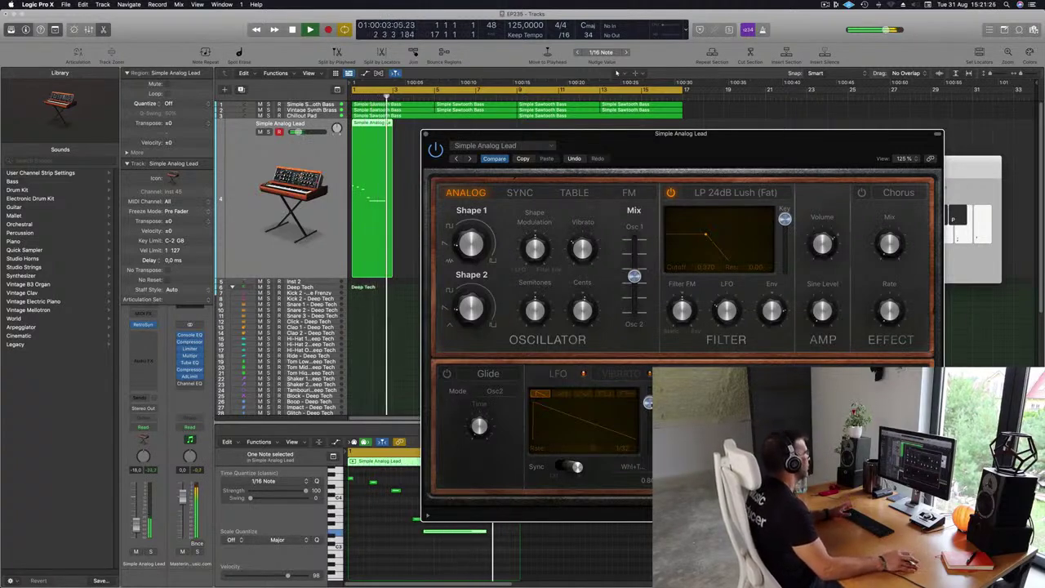
Step: Repeat the two-bar Simple Analog Lead region seven times so the melody fills the loop up to bar 17
left_click(384, 124)
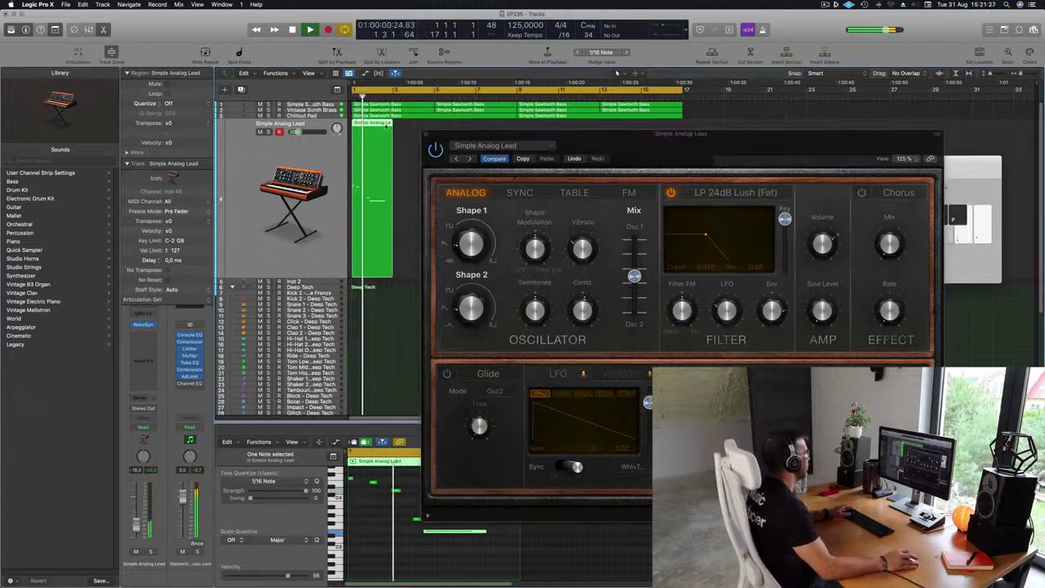
key("super+r")
key("super+r")
key("super+r")
key("super+r")
key("super+r")
key("super+r")
key("super+r")
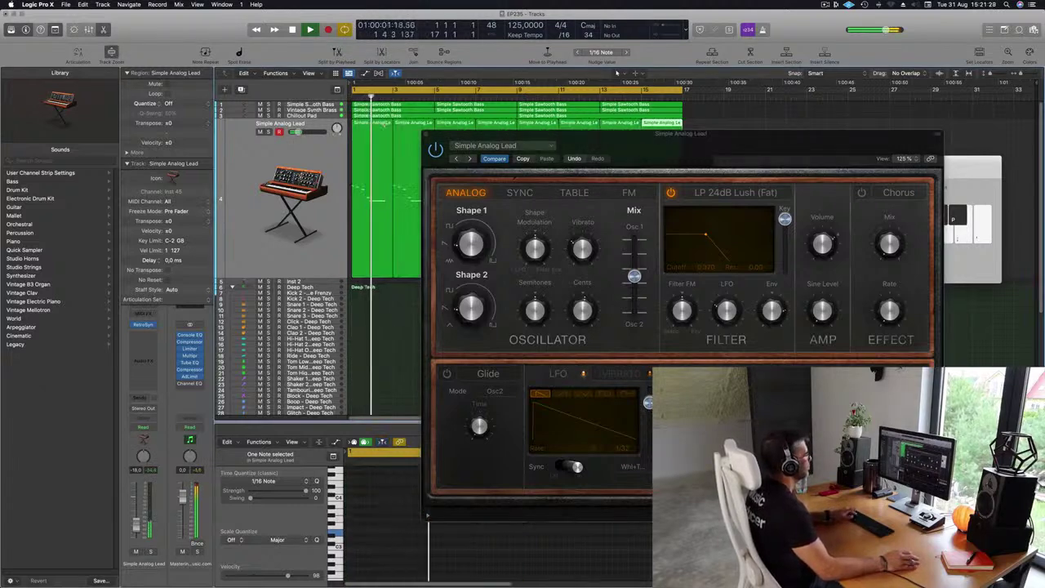
left_click_drag(723, 144, 612, 193)
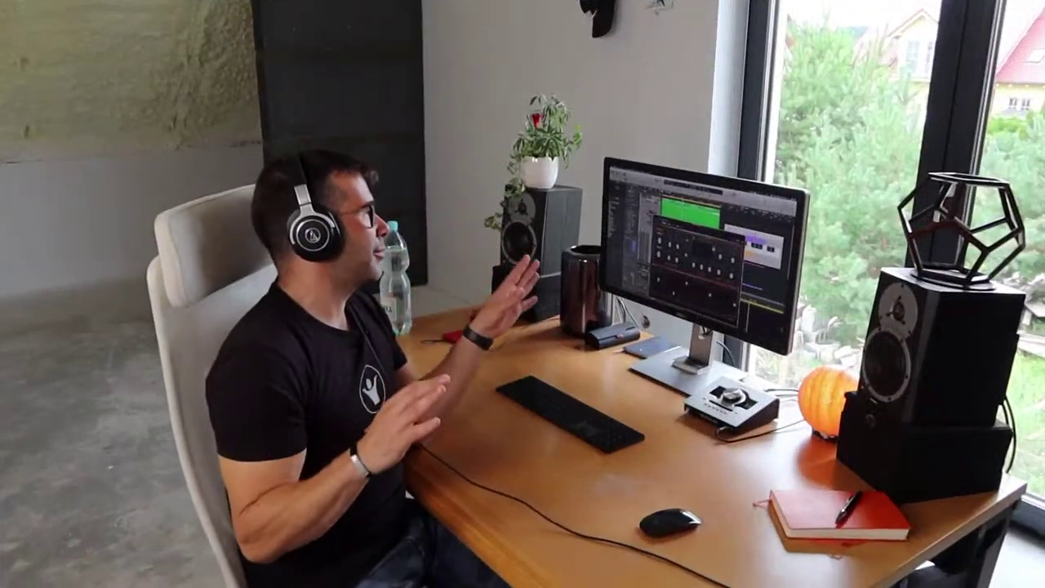